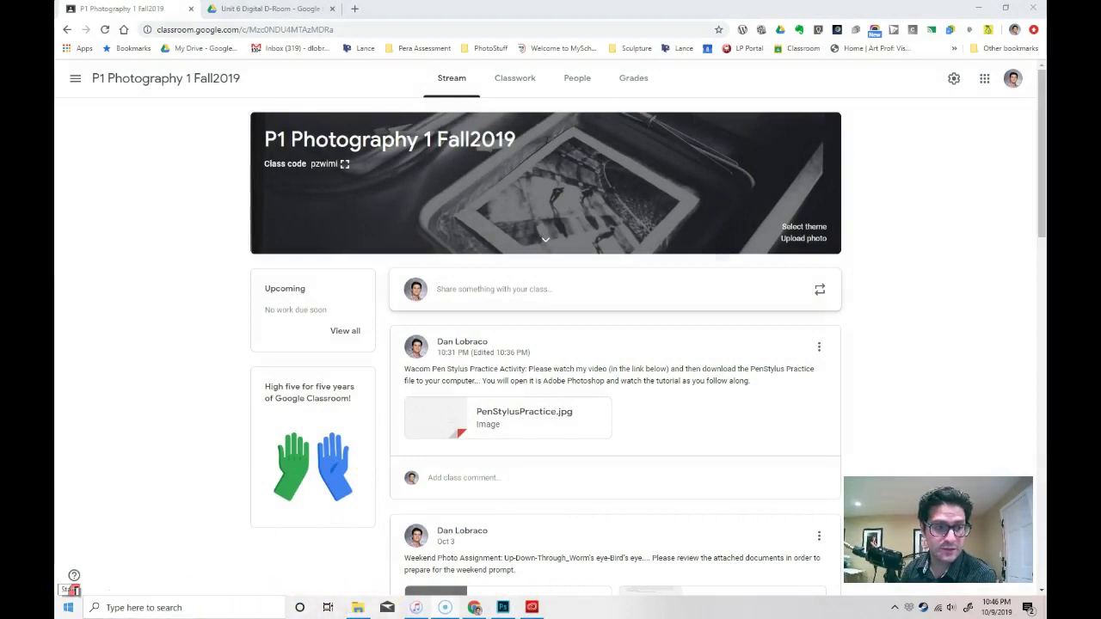
- Launch the Wacom Tablet settings from the installed apps list
click(69, 606)
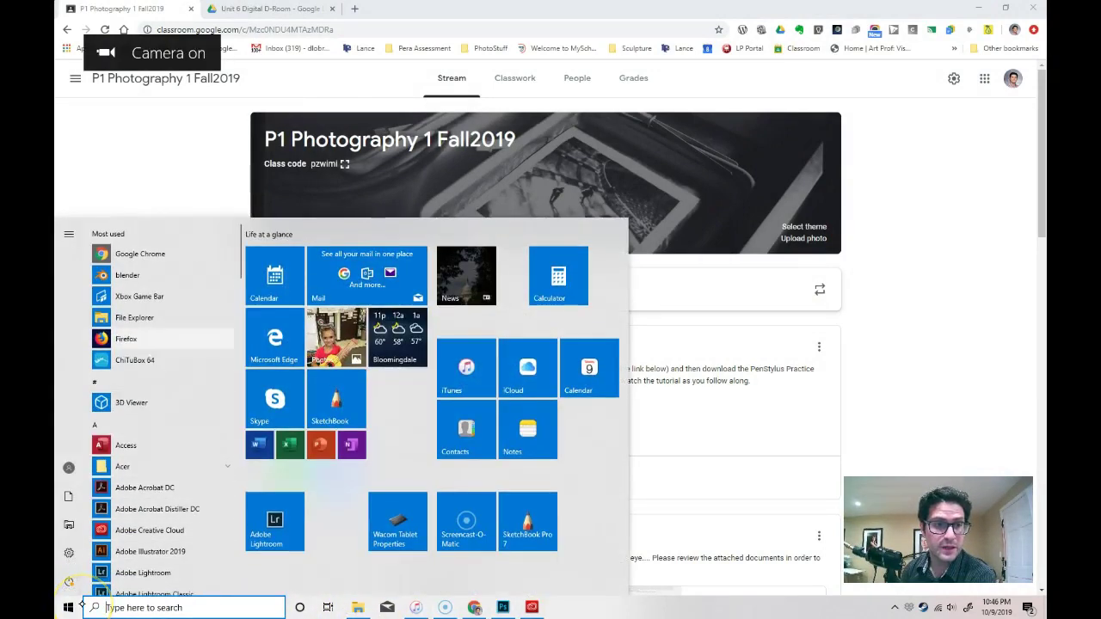
scroll(82, 604, down, 15)
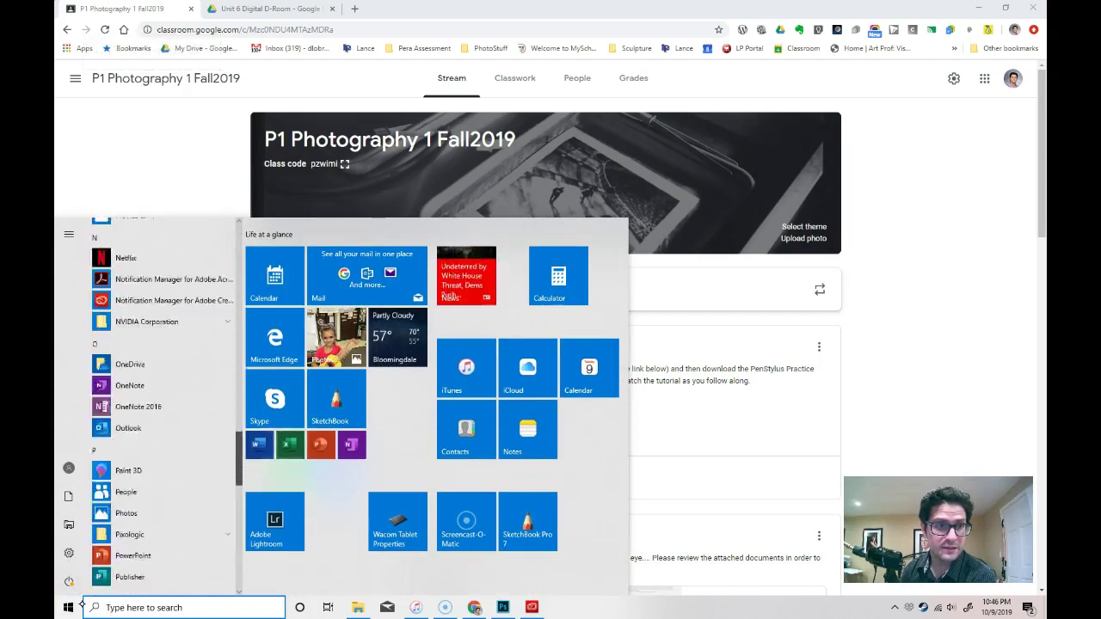
scroll(82, 605, down, 5)
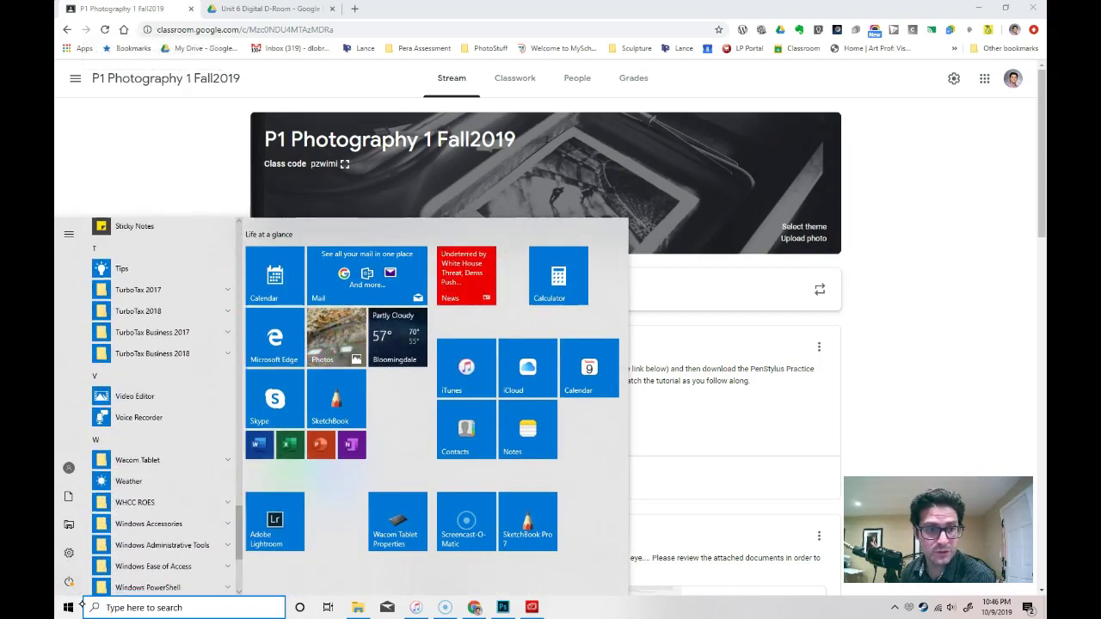
click(138, 459)
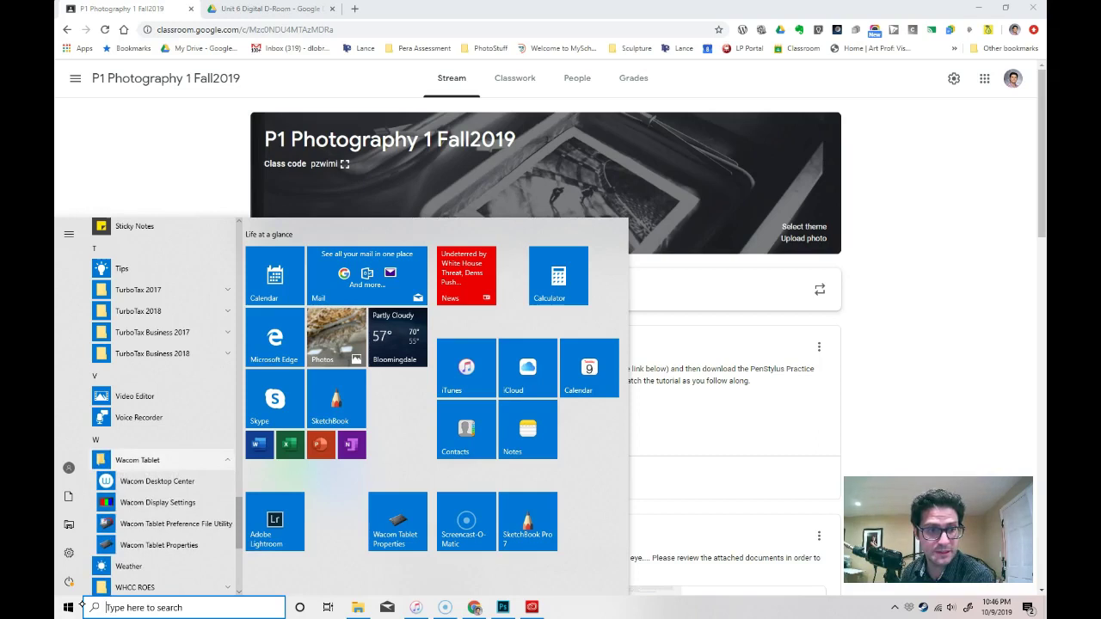
click(159, 544)
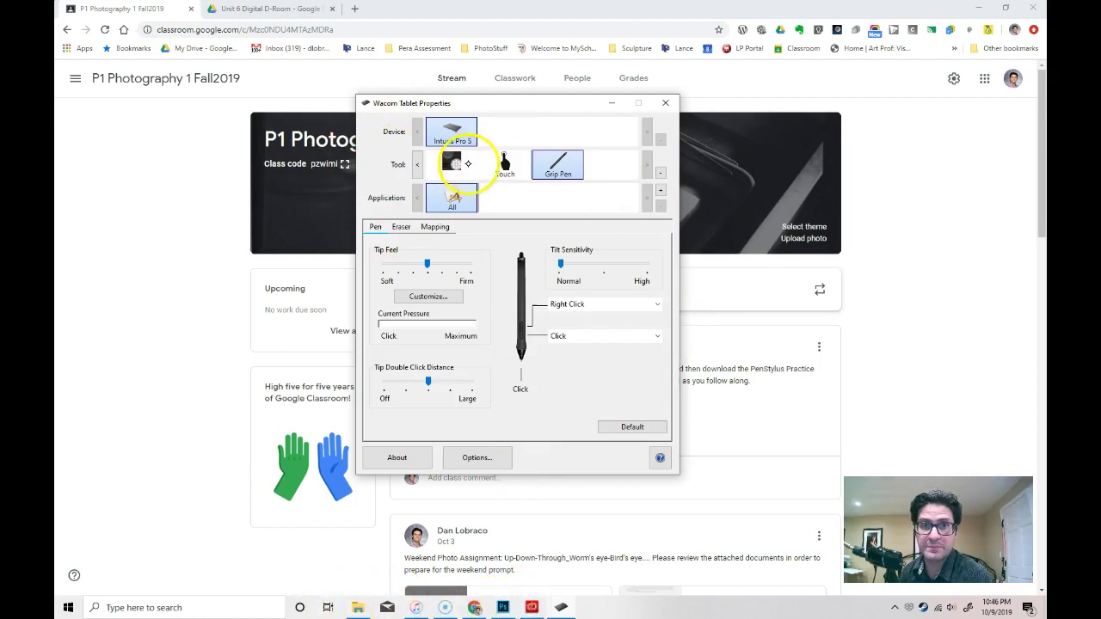
- Keep the pen tip function set to Click and close the tablet settings
drag(515, 108, 558, 56)
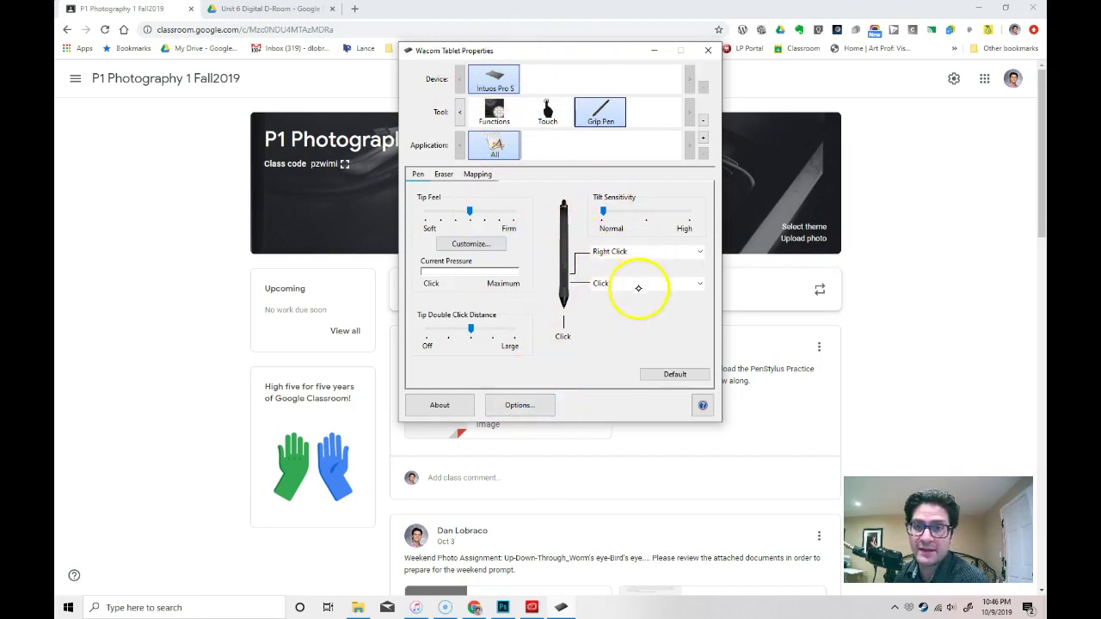
click(701, 284)
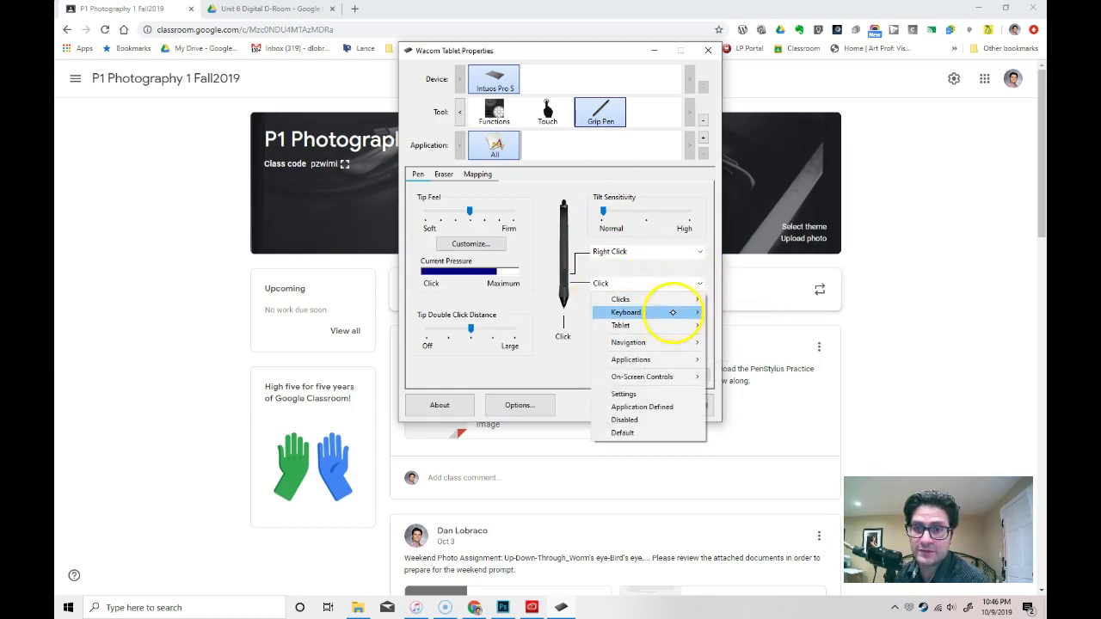
mouse_move(675, 343)
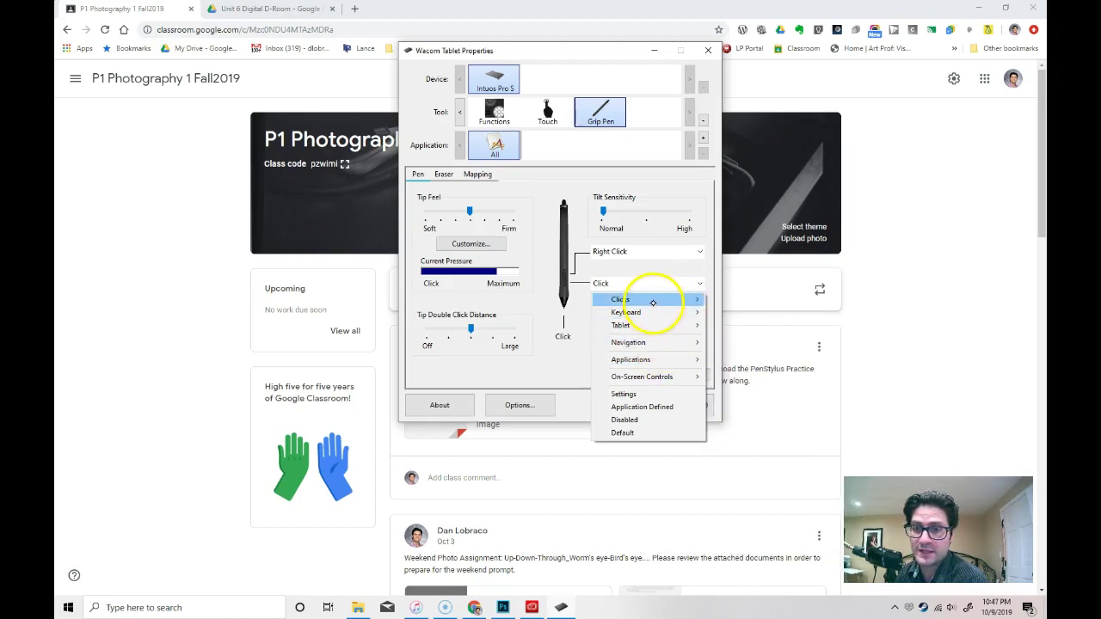
mouse_move(663, 299)
click(730, 298)
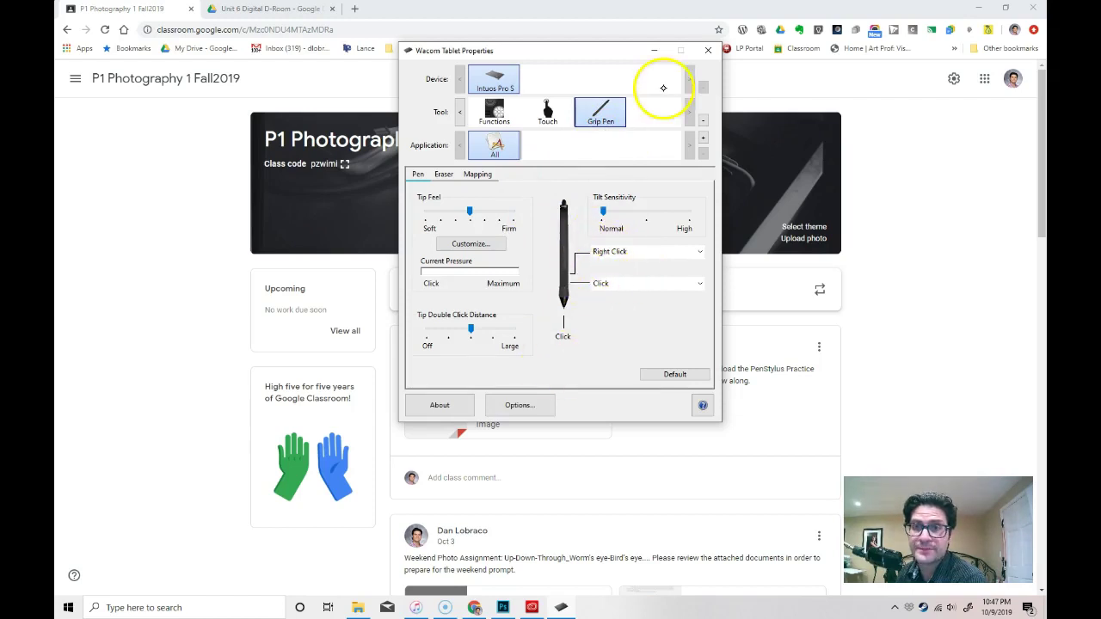
click(708, 50)
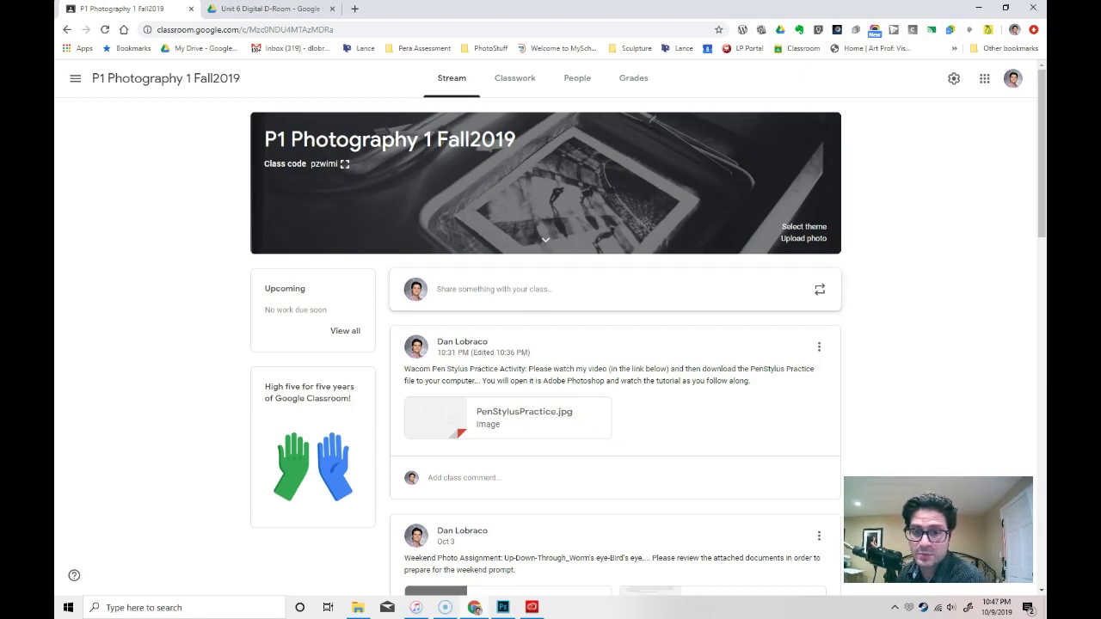
- Save the PenStylusPractice.jpg attachment image into the Documents folder
click(530, 415)
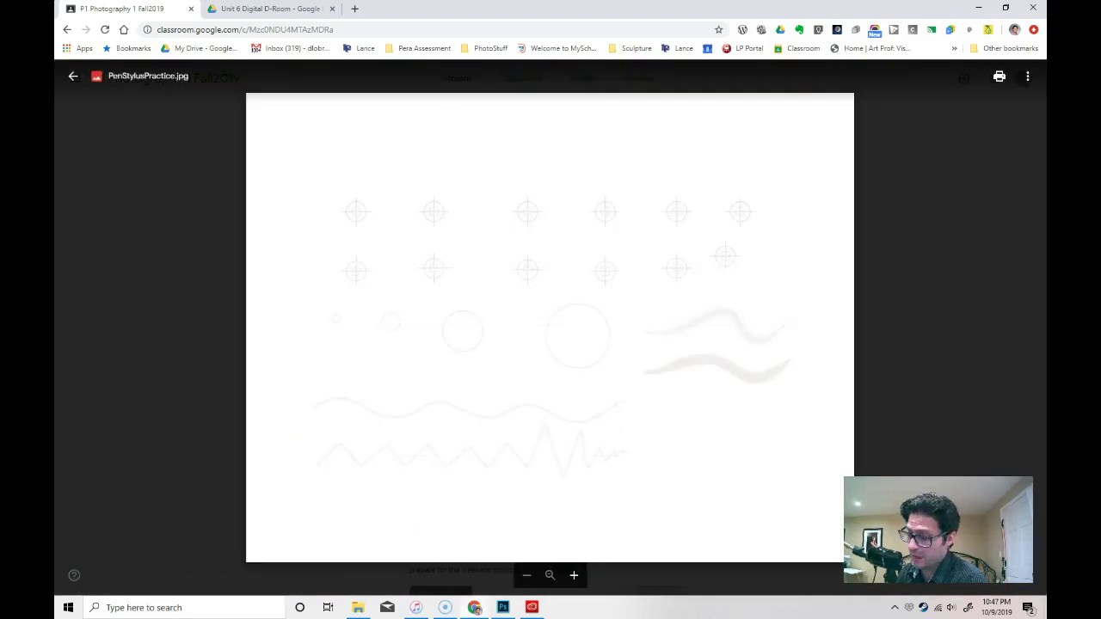
right_click(534, 321)
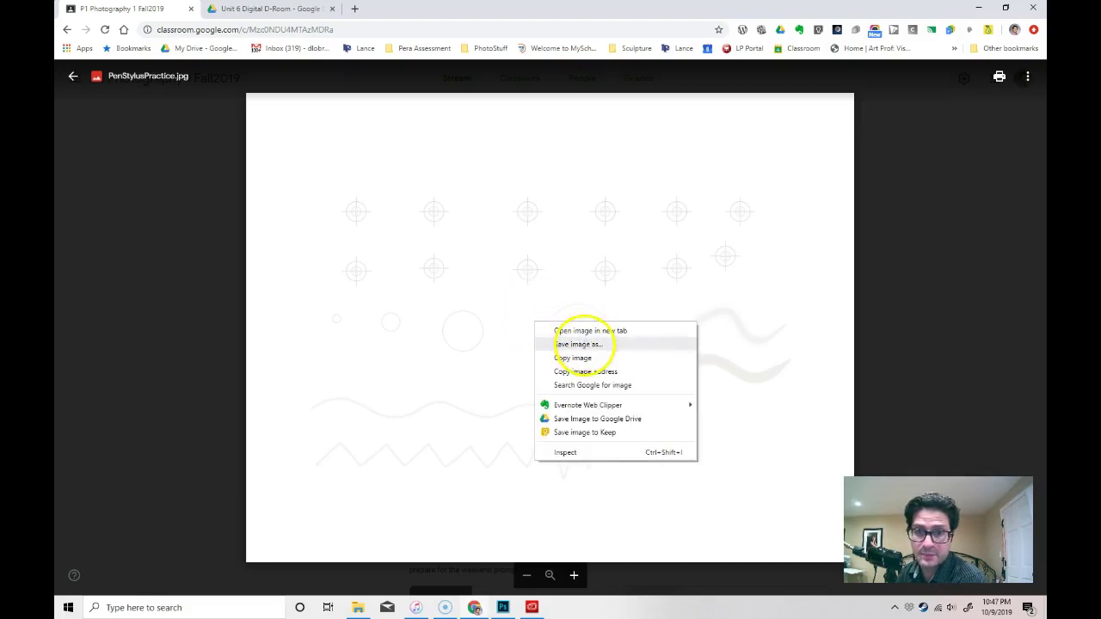
click(584, 345)
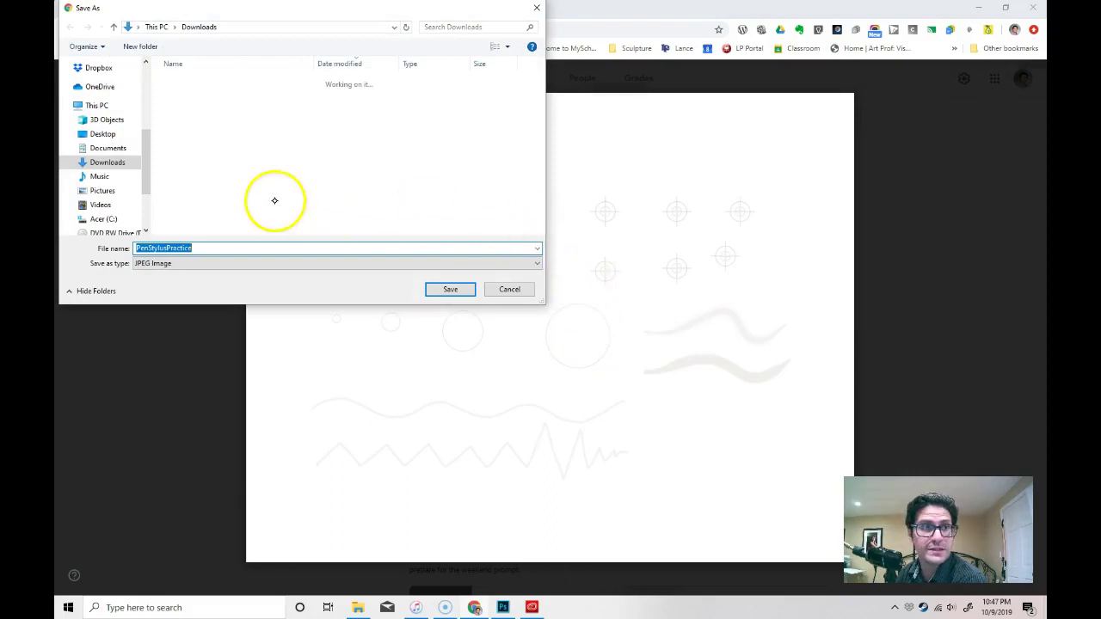
click(121, 148)
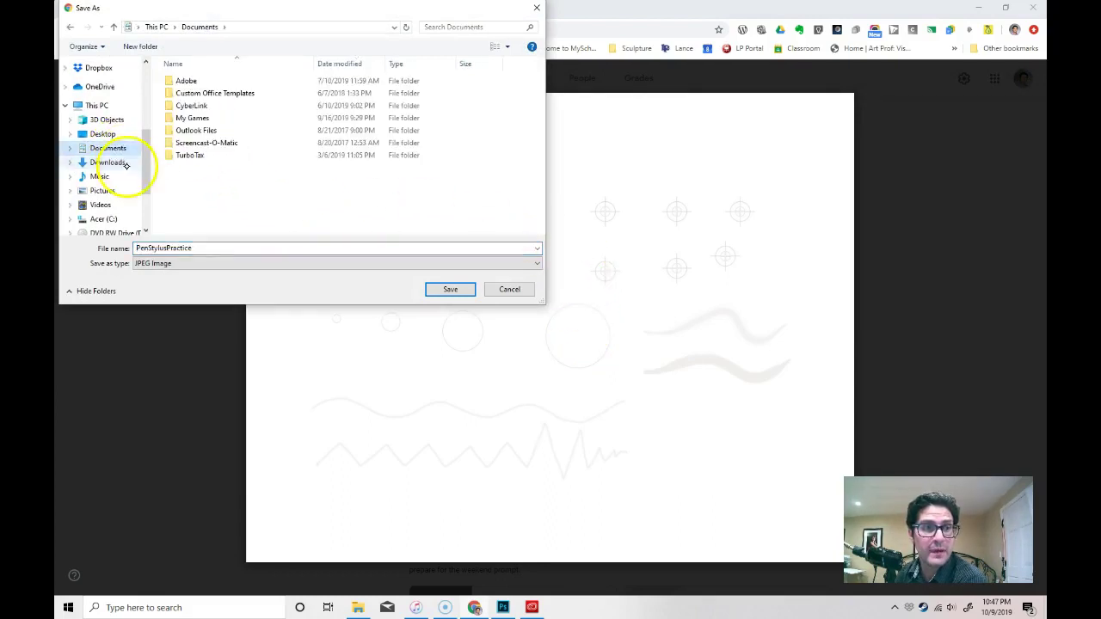
double_click(159, 248)
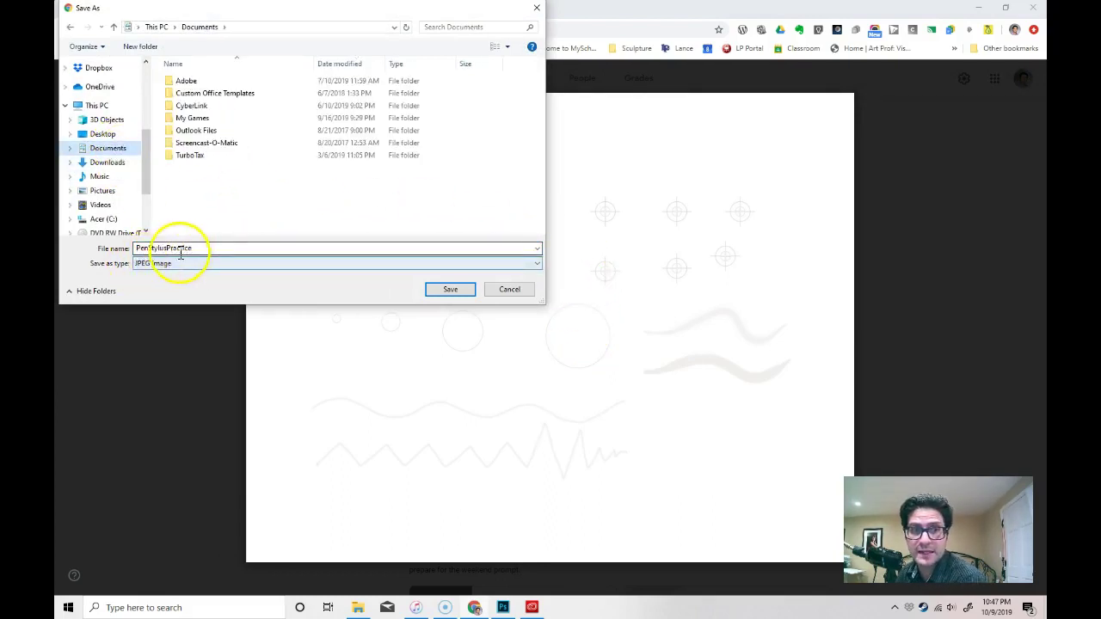
click(422, 246)
click(451, 289)
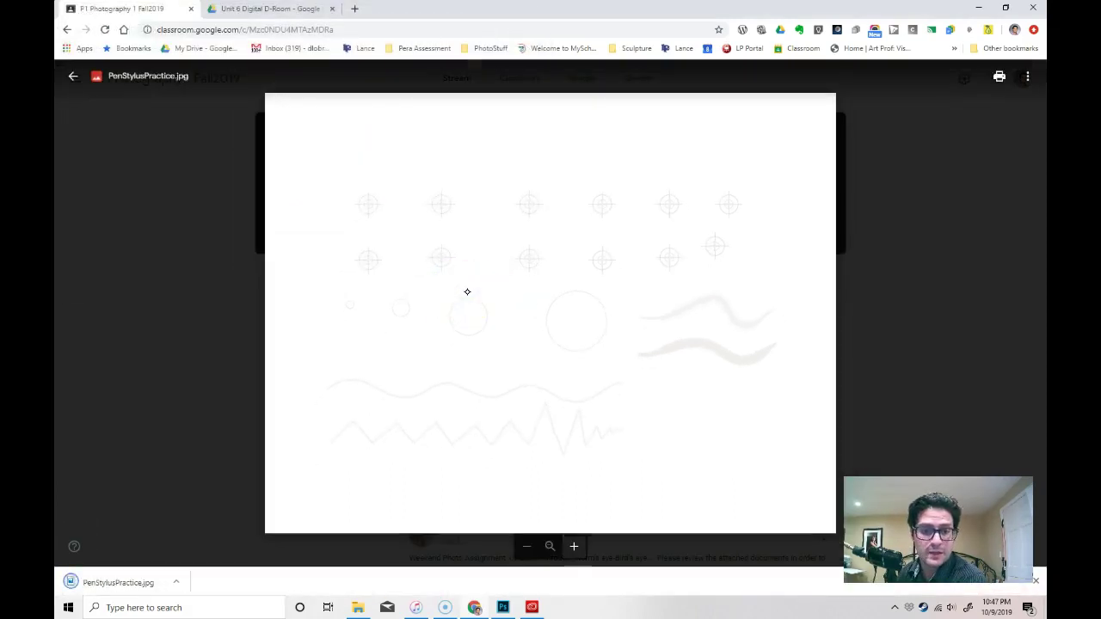
- Bring up PenStylusPractice.jpg in Photoshop and switch to the Photography workspace
click(503, 607)
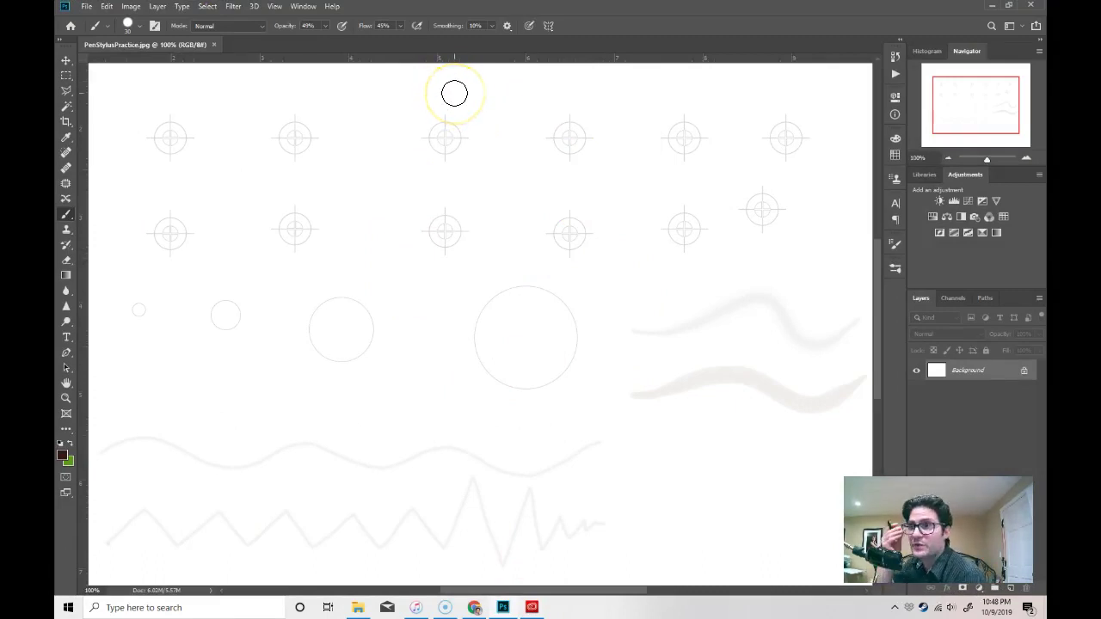
mouse_move(710, 199)
mouse_down()
mouse_move(671, 189)
mouse_move(772, 190)
mouse_up()
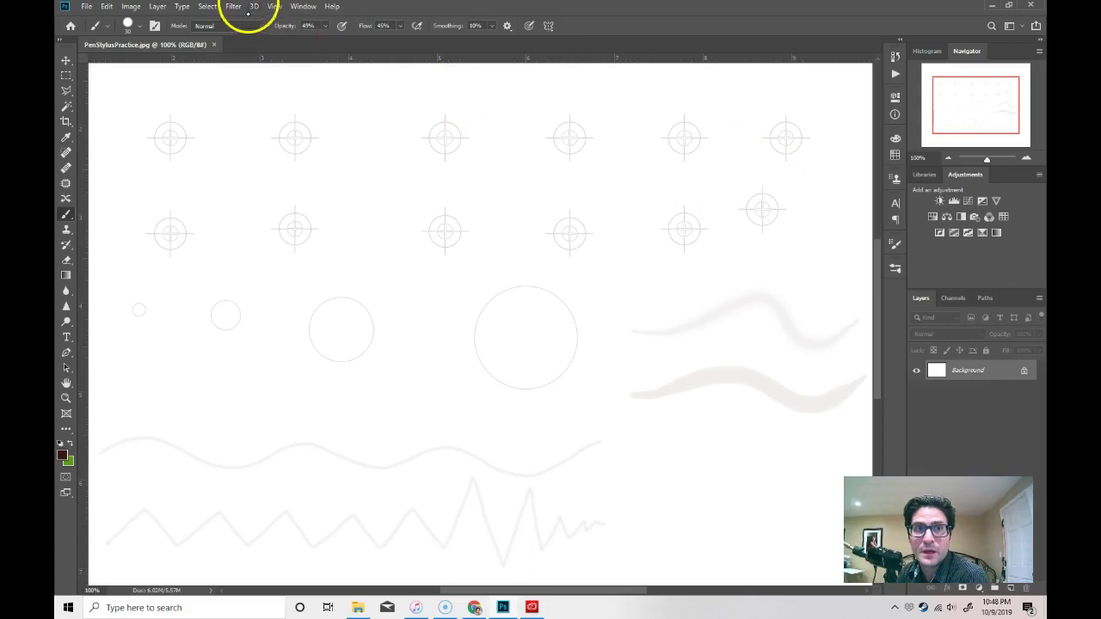
click(303, 7)
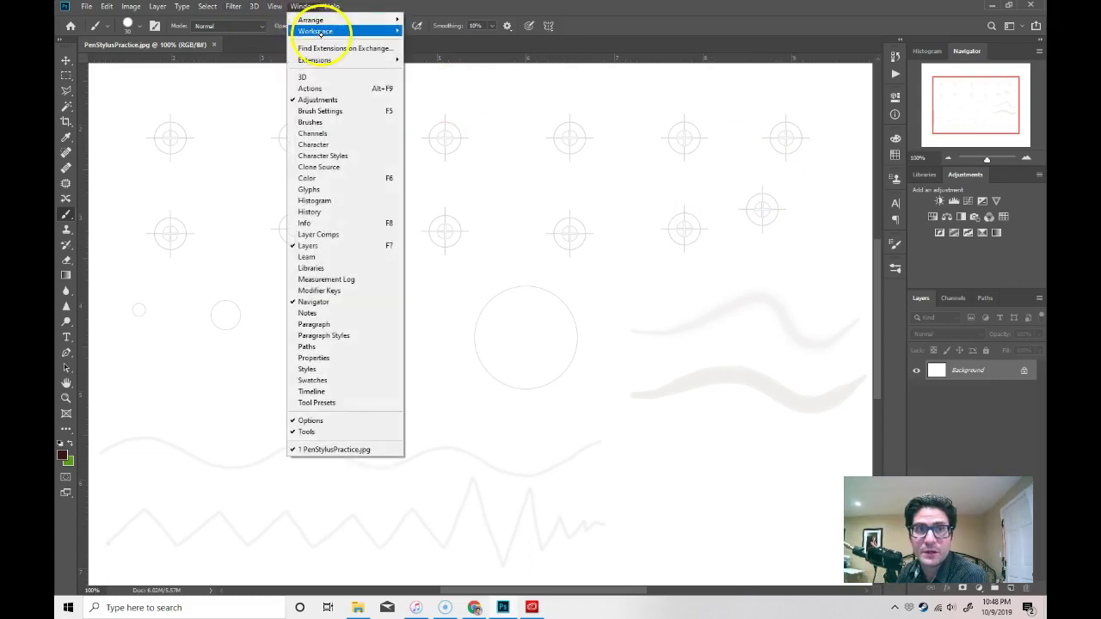
mouse_move(319, 32)
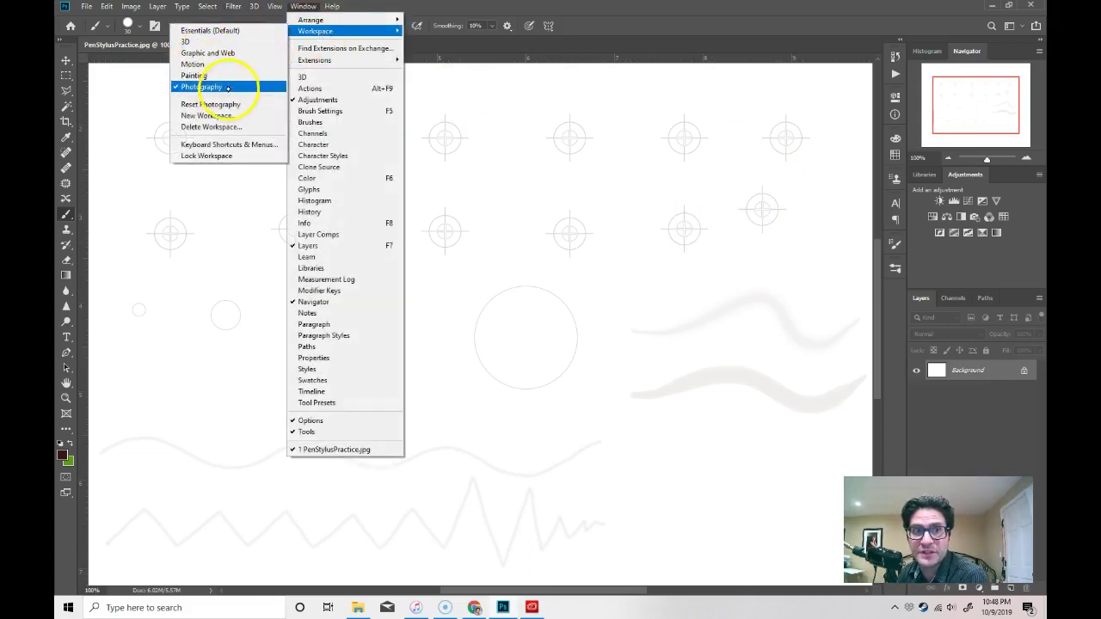
click(198, 86)
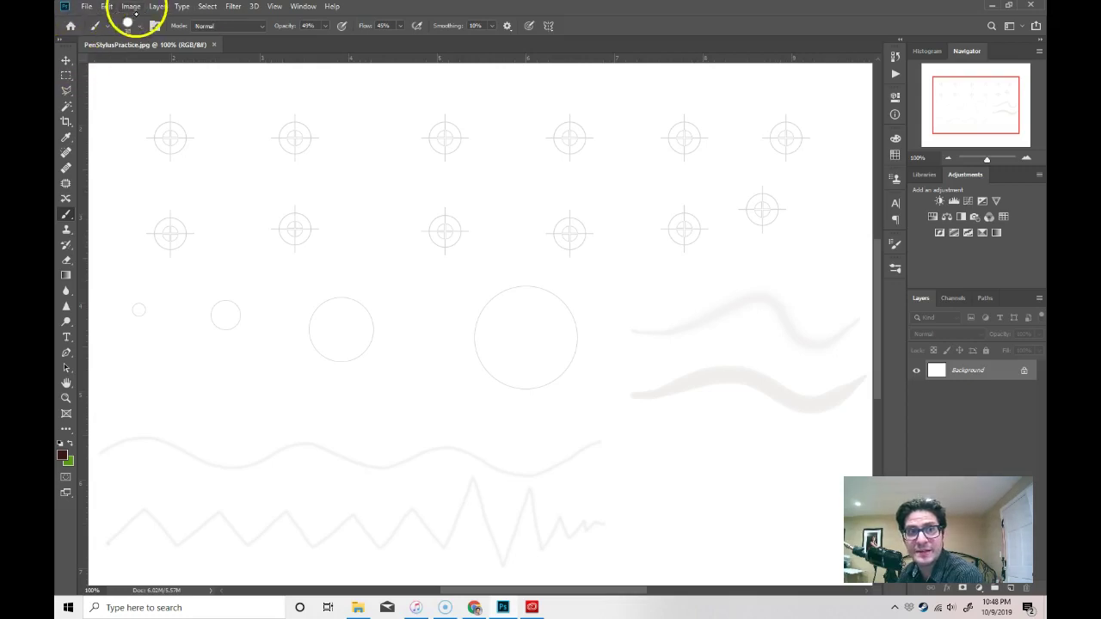
click(87, 6)
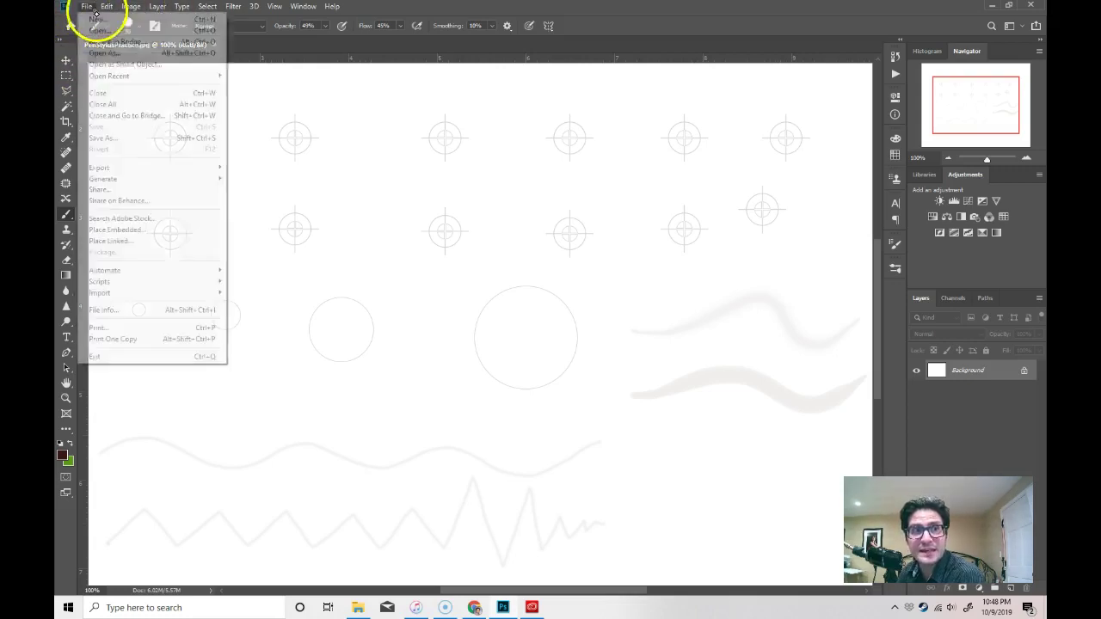
mouse_move(181, 6)
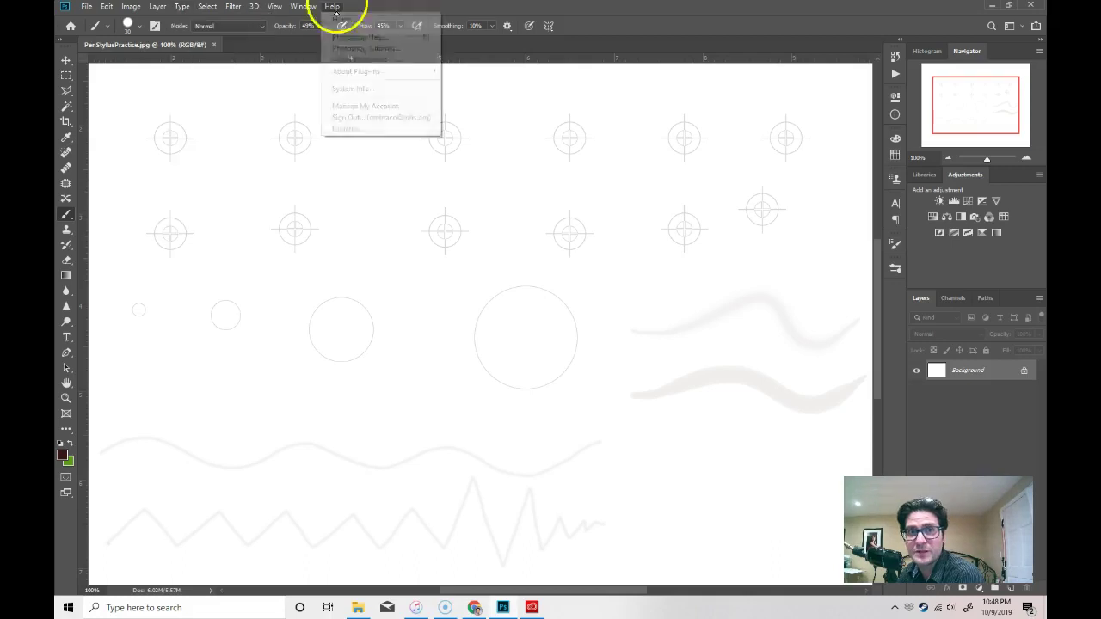
mouse_move(256, 13)
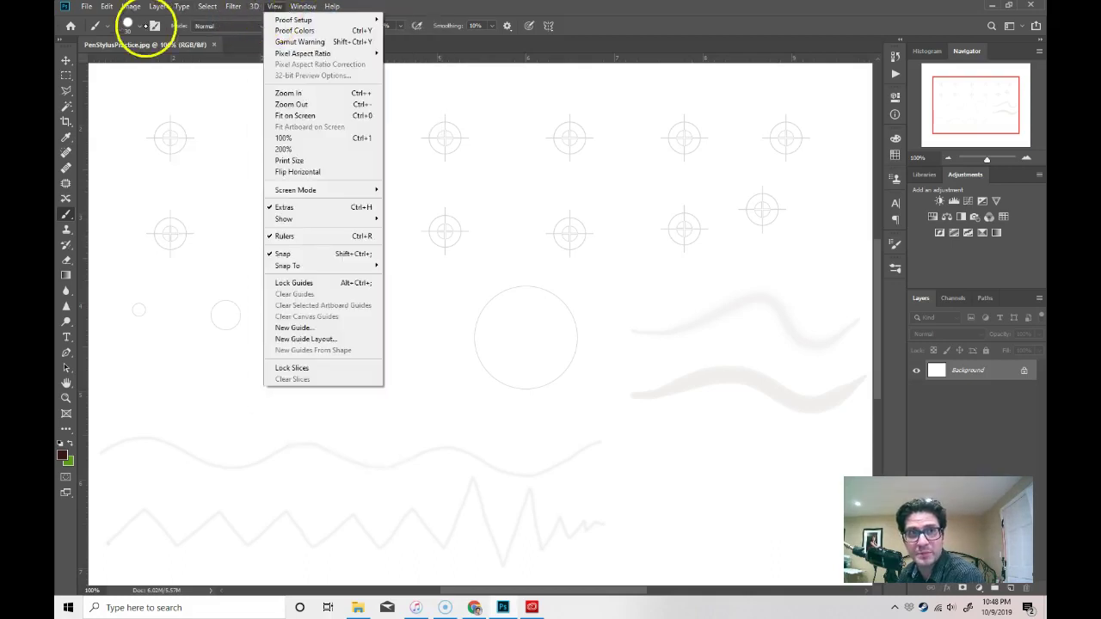
mouse_move(86, 9)
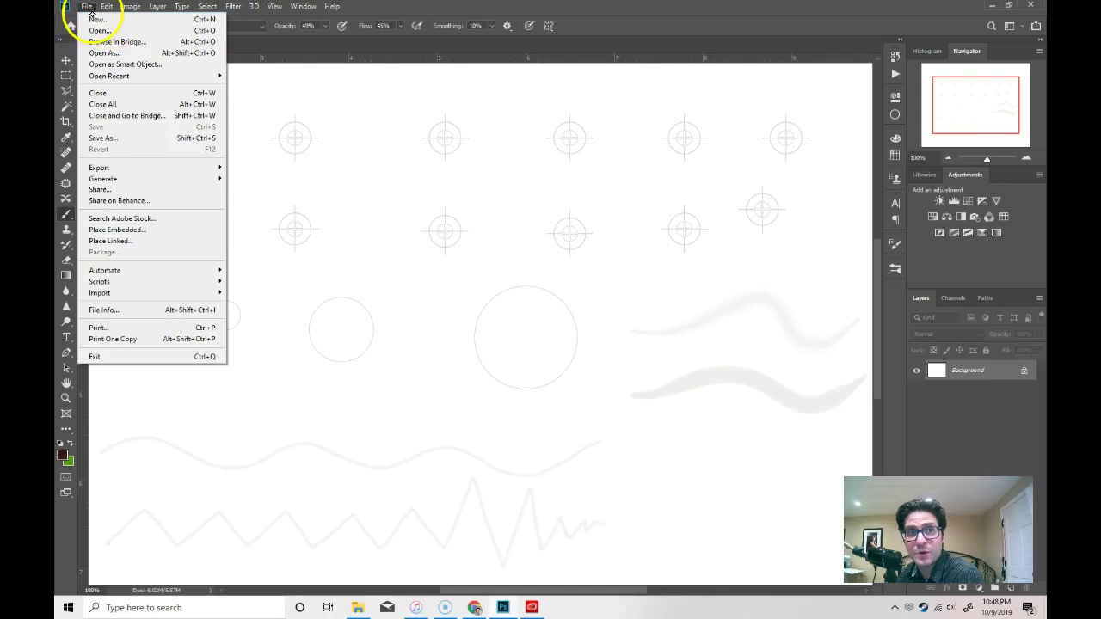
mouse_move(106, 10)
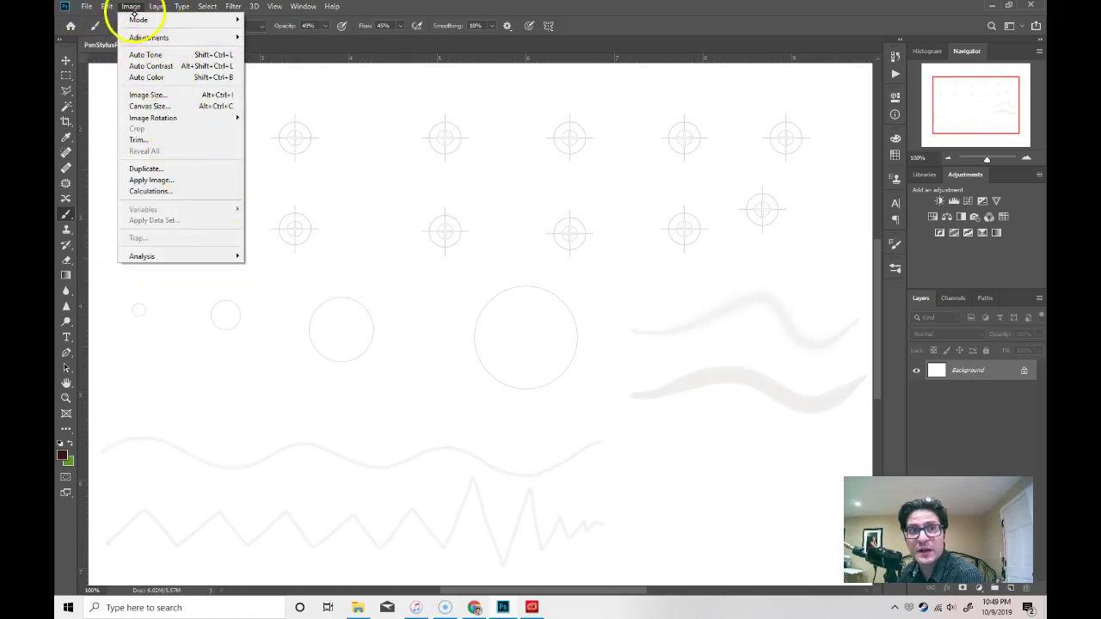
mouse_move(158, 40)
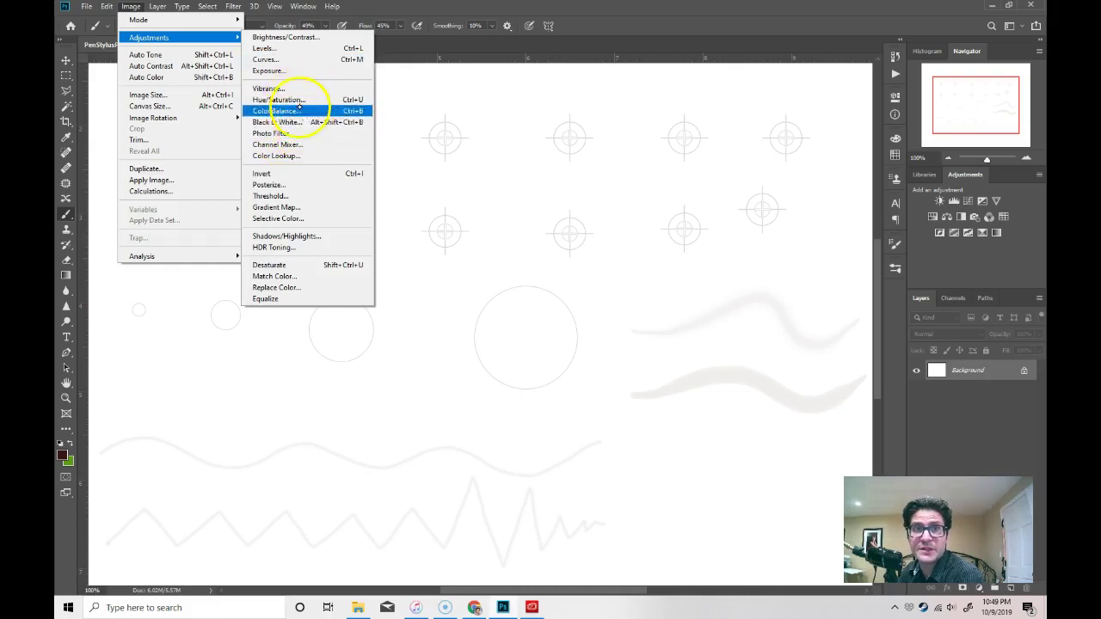
mouse_move(162, 16)
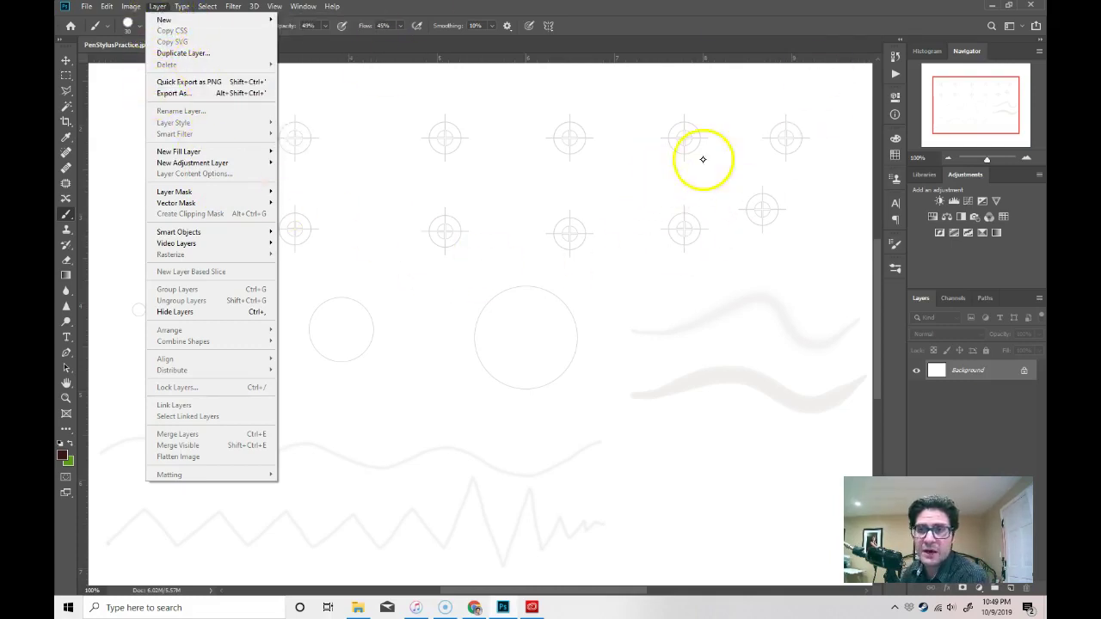
click(944, 364)
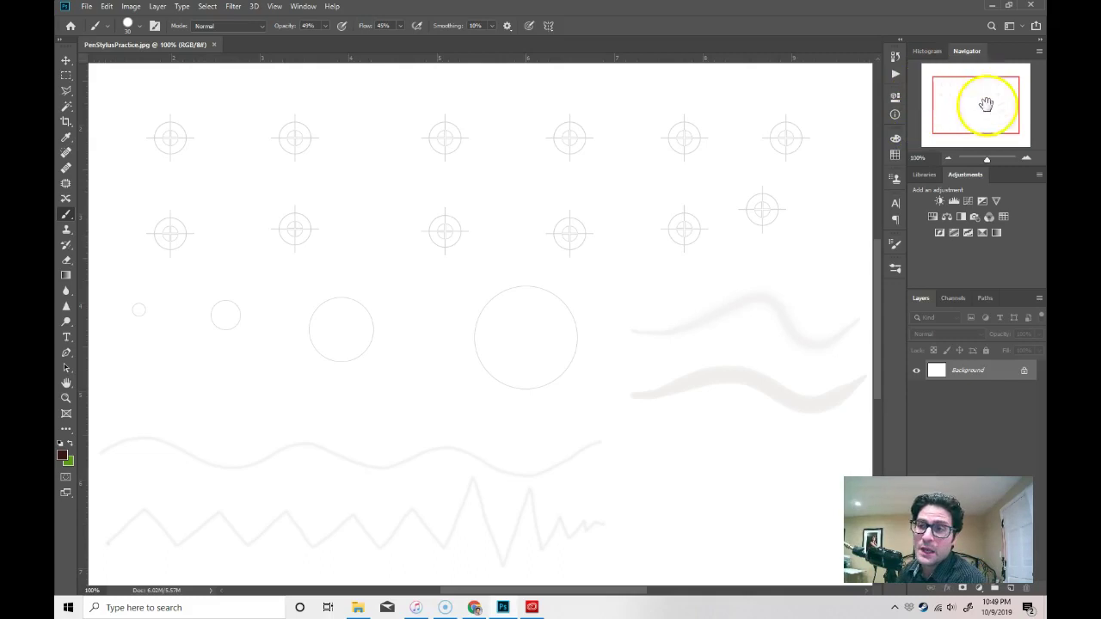
double_click(981, 368)
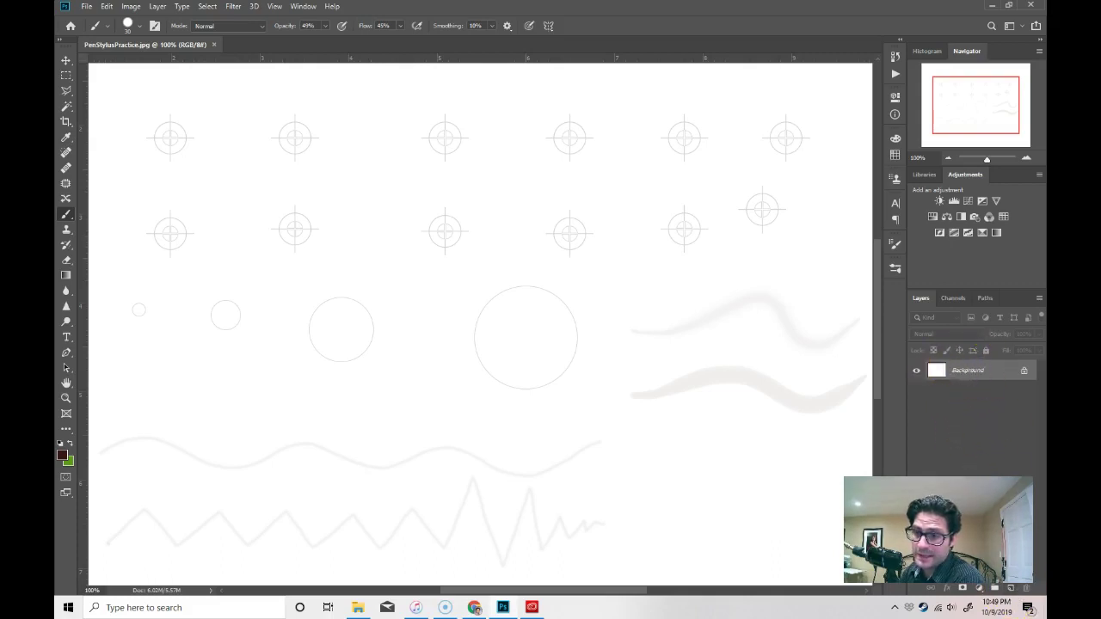
- Create an empty Layer 1 directly above the Background layer
click(1011, 590)
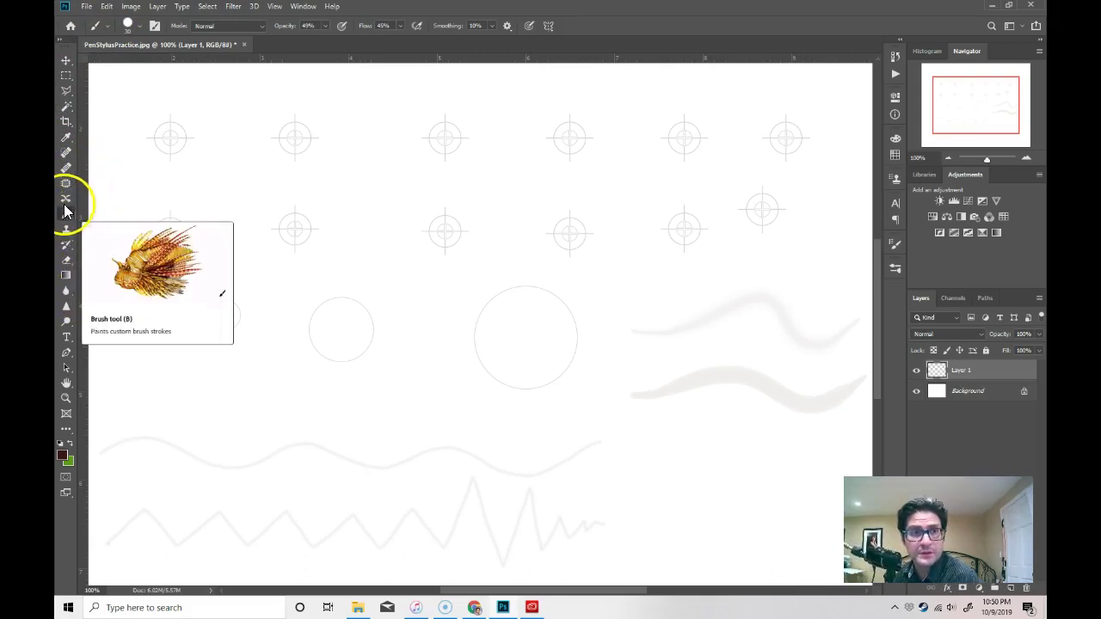
- Set brush size 1 px and hardness 0%, then pick the Flat Angle Low Bristle Count preset
click(132, 27)
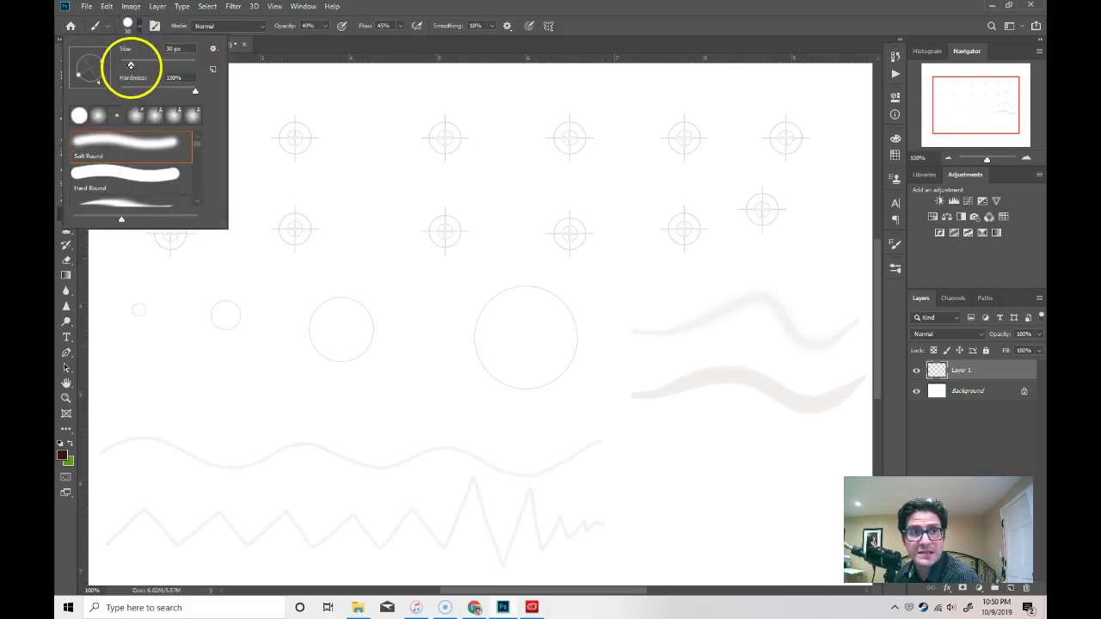
mouse_move(130, 65)
mouse_down()
mouse_move(161, 64)
mouse_move(116, 63)
mouse_up()
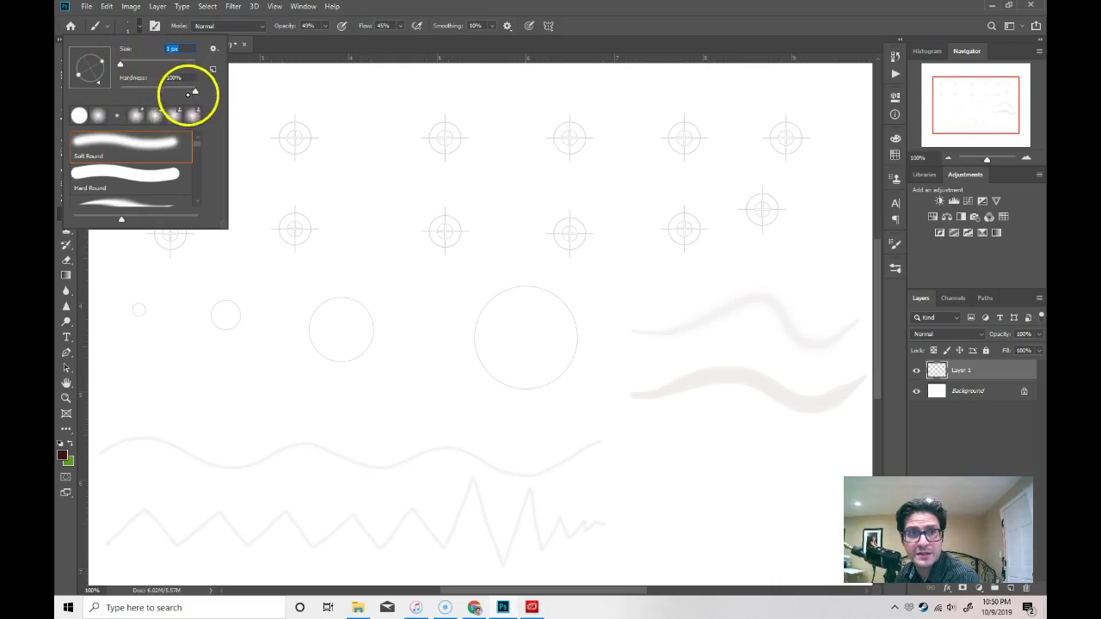
drag(193, 90, 105, 90)
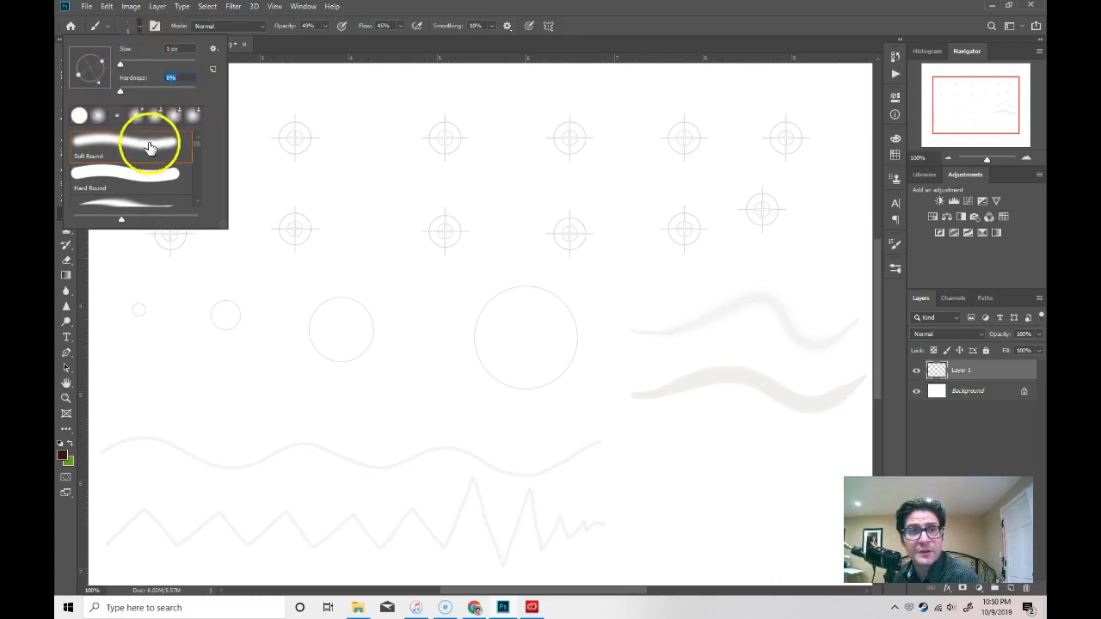
mouse_move(197, 144)
mouse_down()
mouse_move(197, 197)
mouse_move(199, 138)
mouse_move(199, 163)
mouse_move(197, 151)
mouse_up()
click(145, 203)
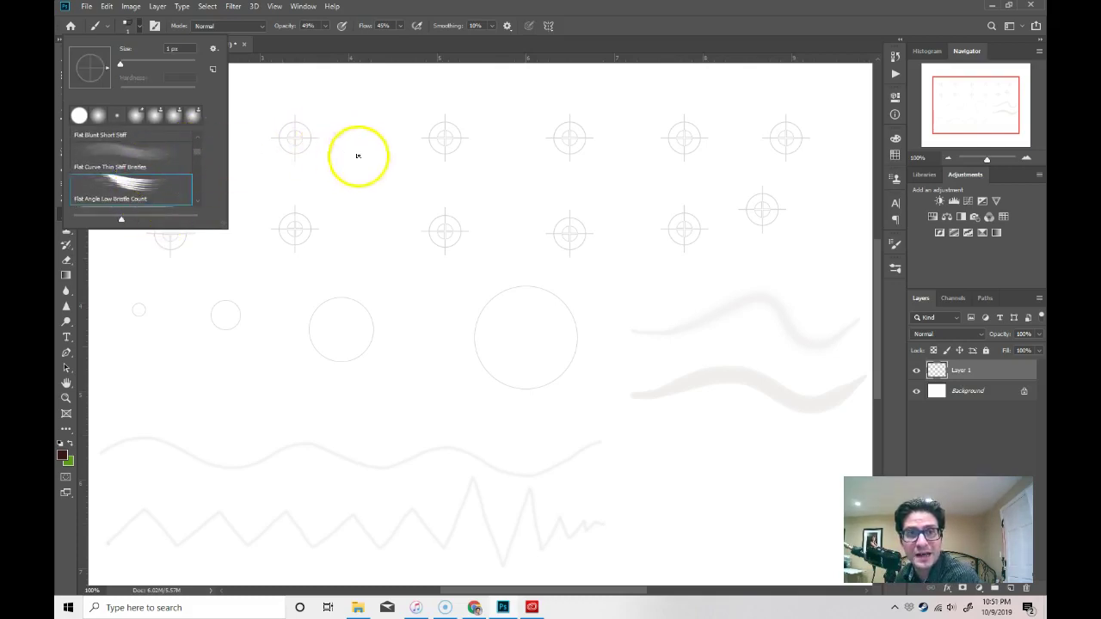
mouse_move(394, 189)
mouse_down()
mouse_move(458, 121)
mouse_move(403, 194)
mouse_move(470, 130)
mouse_move(395, 211)
mouse_move(492, 143)
mouse_move(390, 204)
mouse_move(543, 137)
mouse_up()
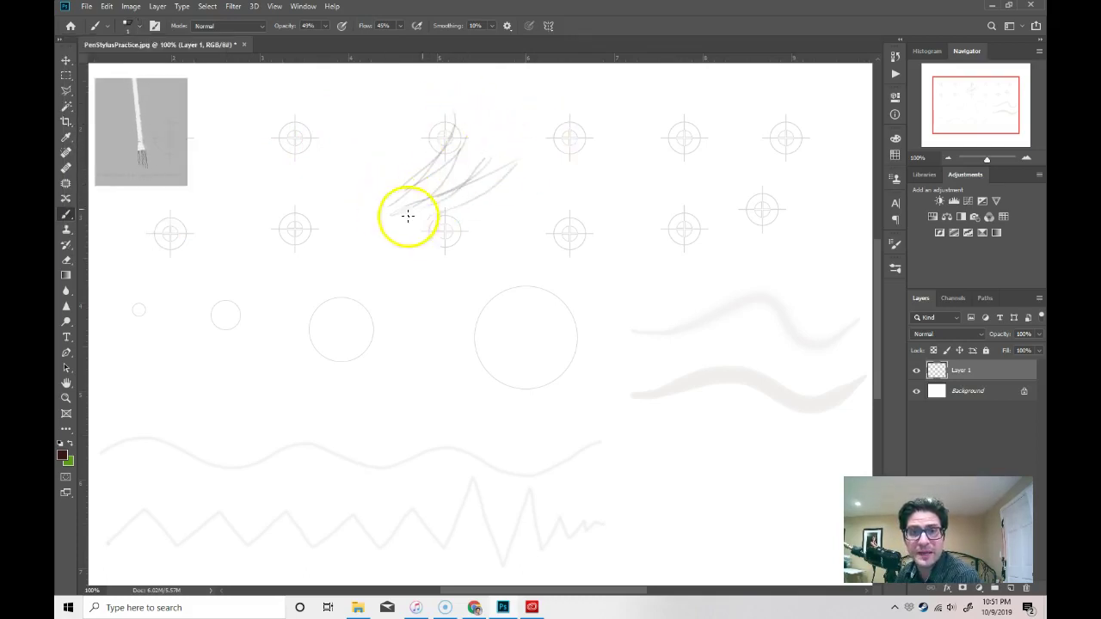
drag(408, 214, 573, 152)
mouse_move(425, 233)
mouse_down()
mouse_move(599, 148)
mouse_move(440, 250)
mouse_move(609, 148)
mouse_up()
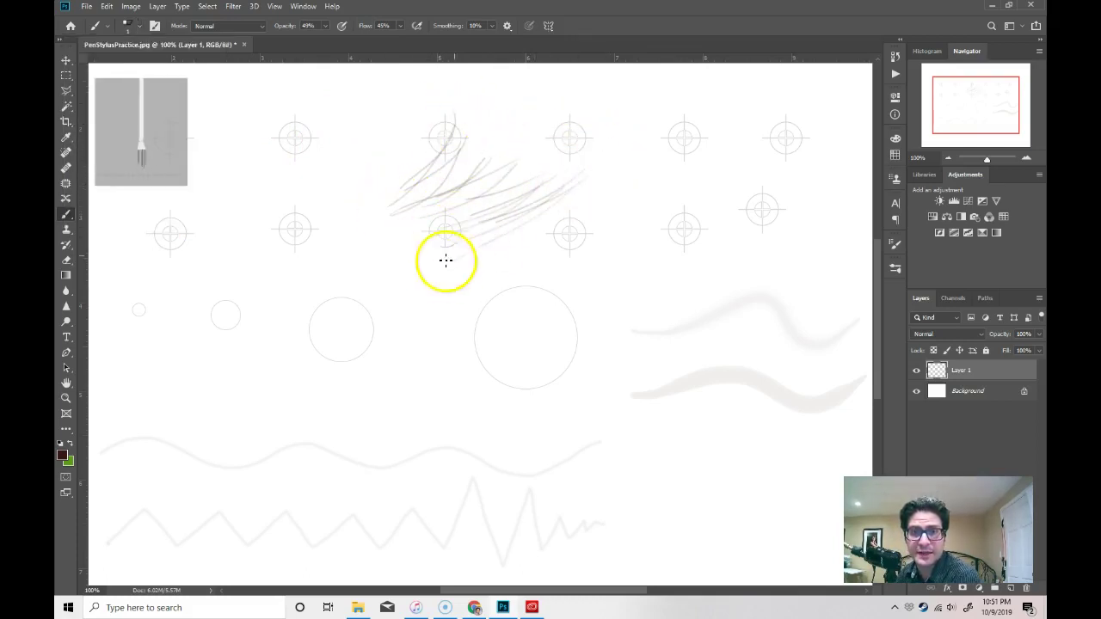
drag(445, 258, 613, 173)
drag(462, 285, 611, 183)
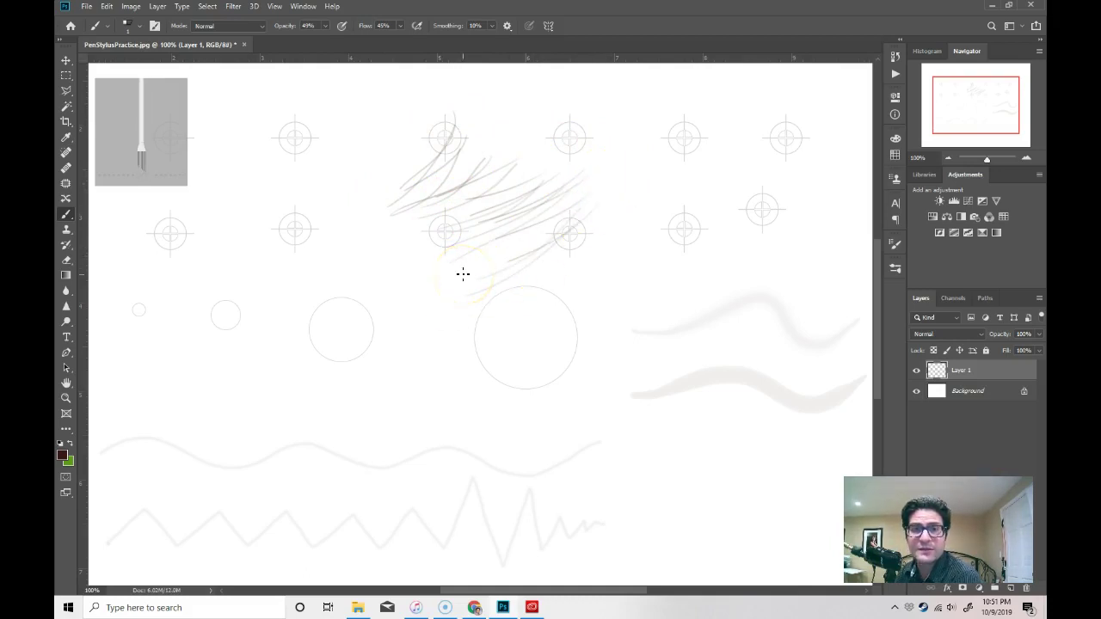
mouse_move(462, 274)
mouse_down()
mouse_move(615, 155)
mouse_move(525, 194)
mouse_move(601, 172)
mouse_up()
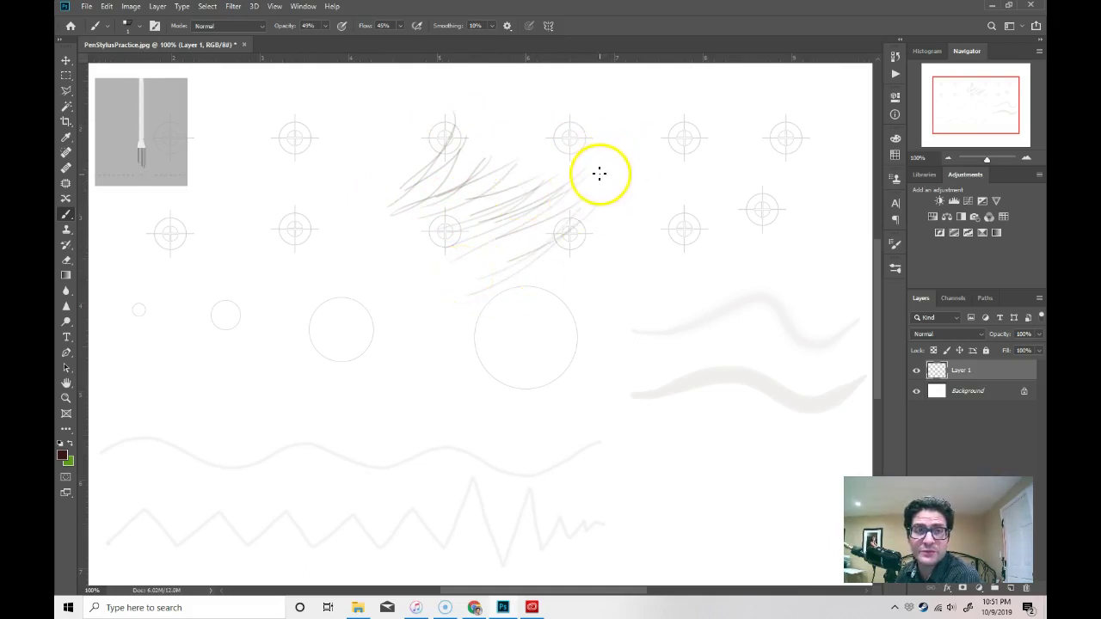
click(107, 7)
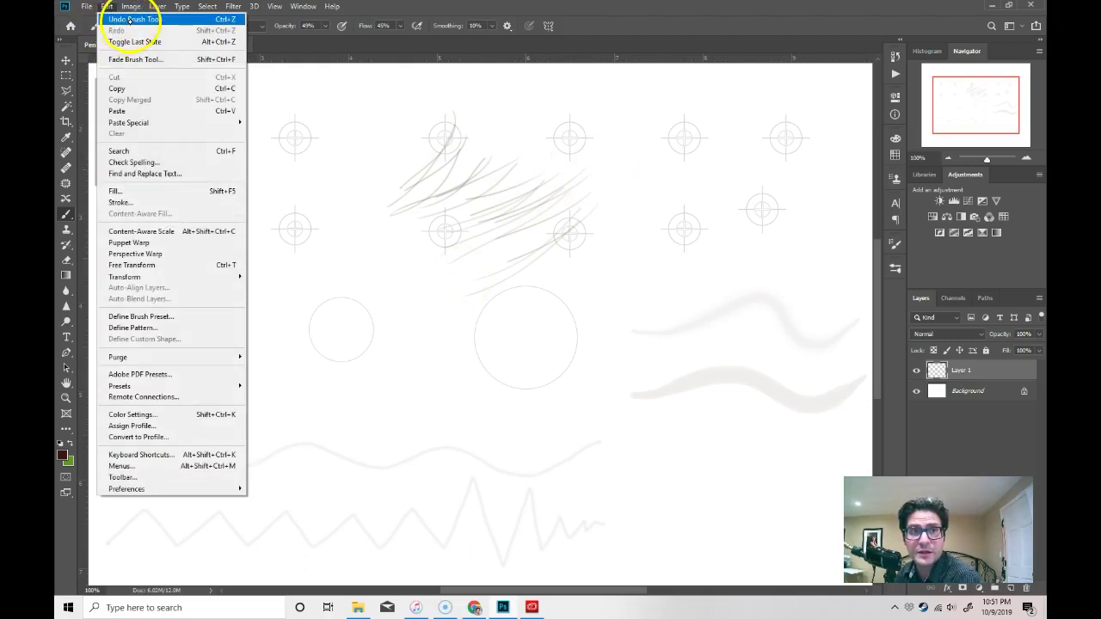
click(133, 19)
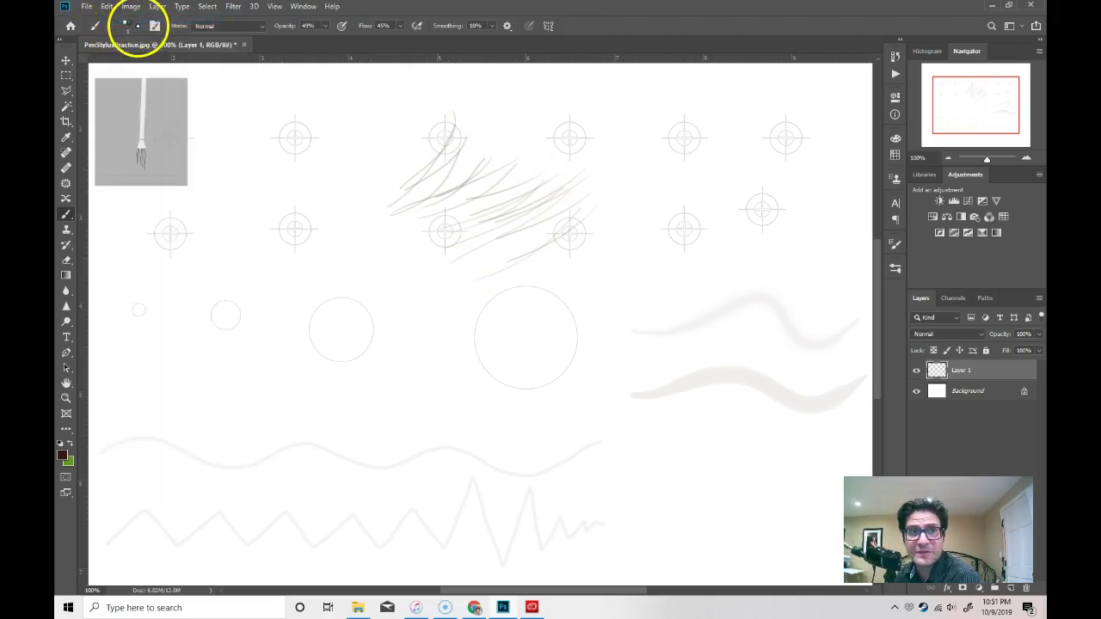
click(107, 7)
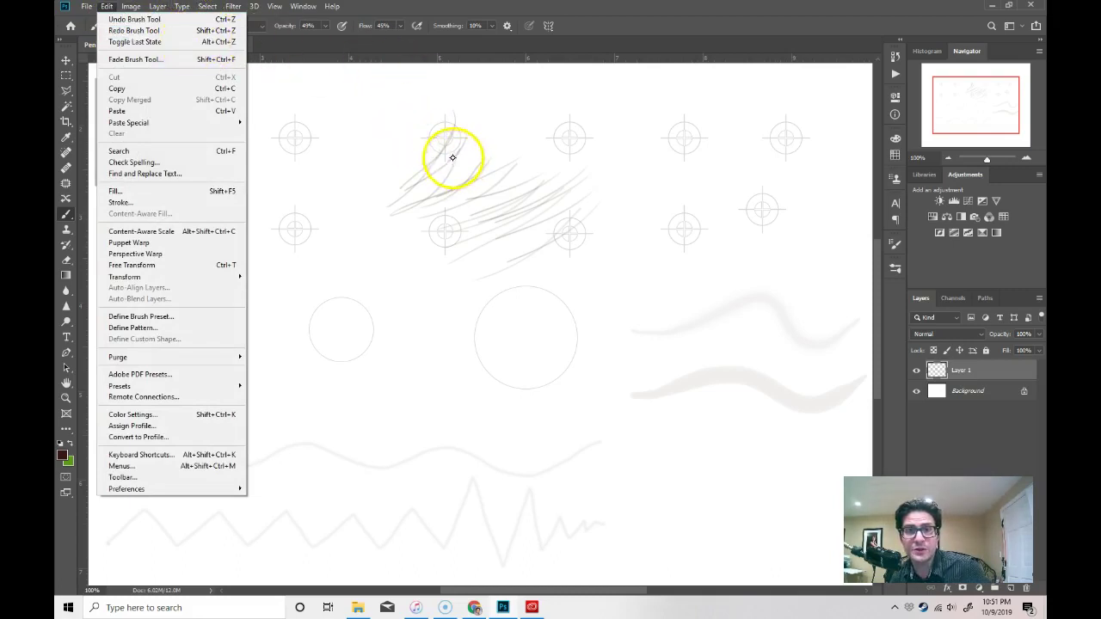
click(452, 157)
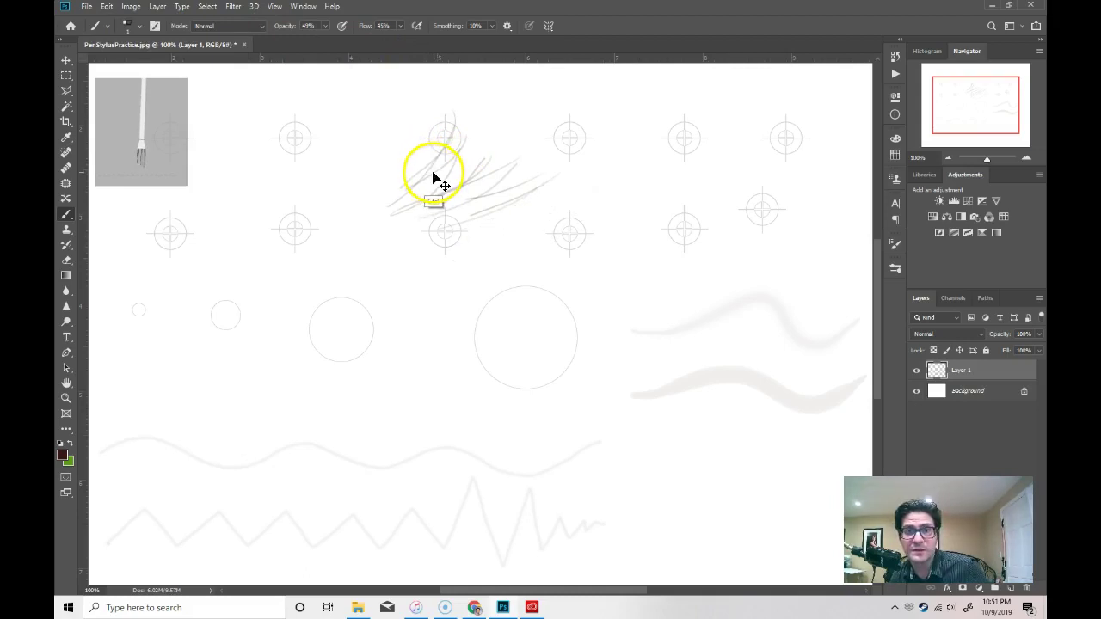
key(ctrl+z)
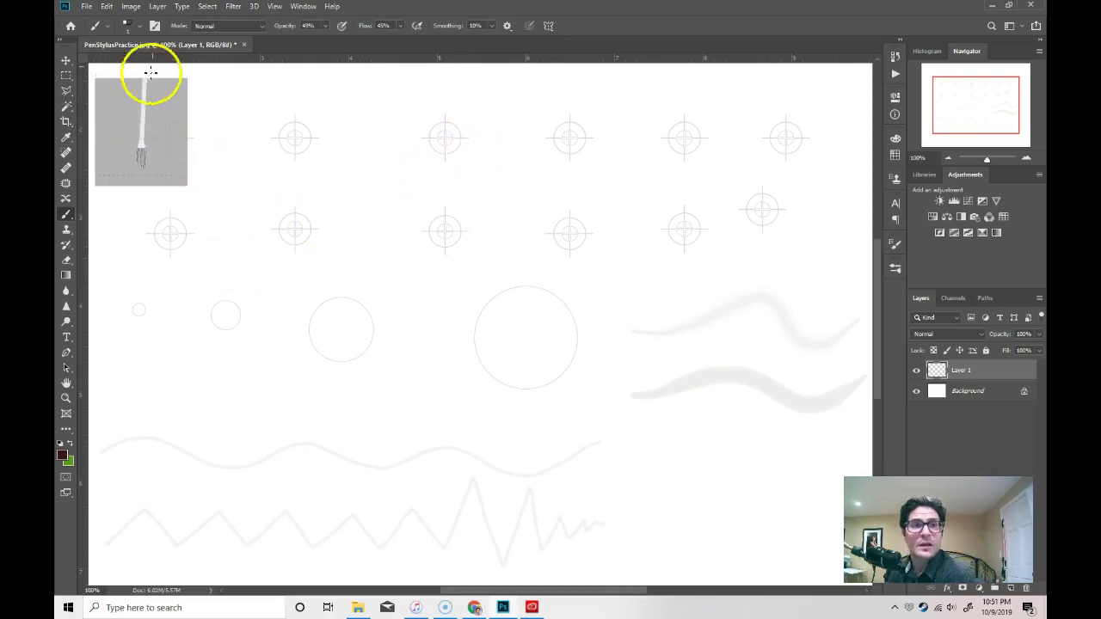
- Enlarge the brush to 58 px, paint brown bristle strokes, then undo them
click(139, 25)
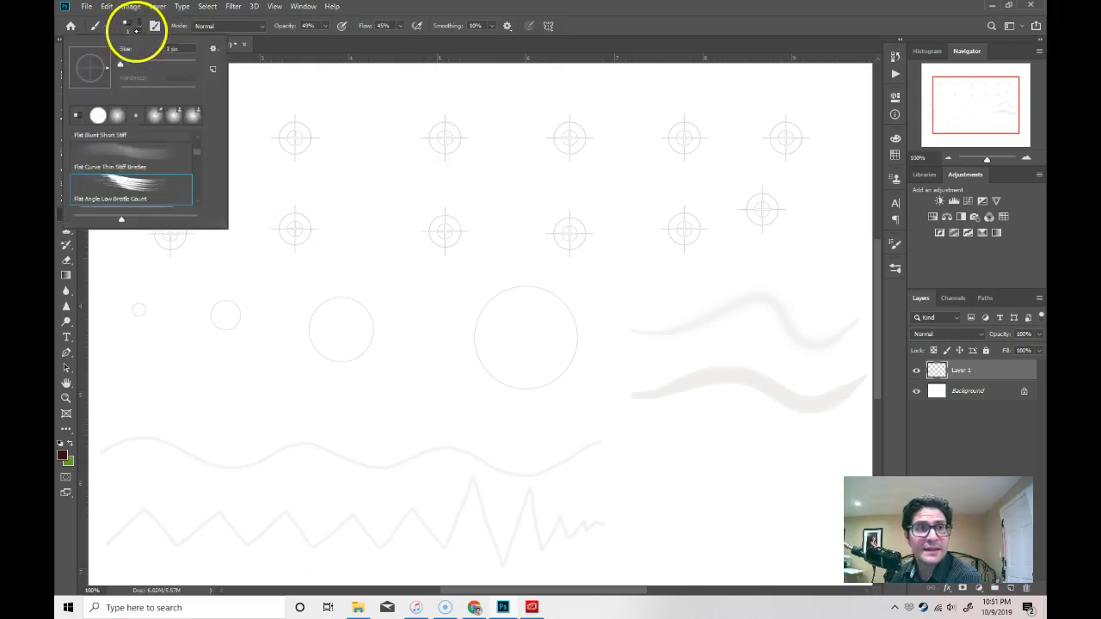
drag(123, 65, 185, 60)
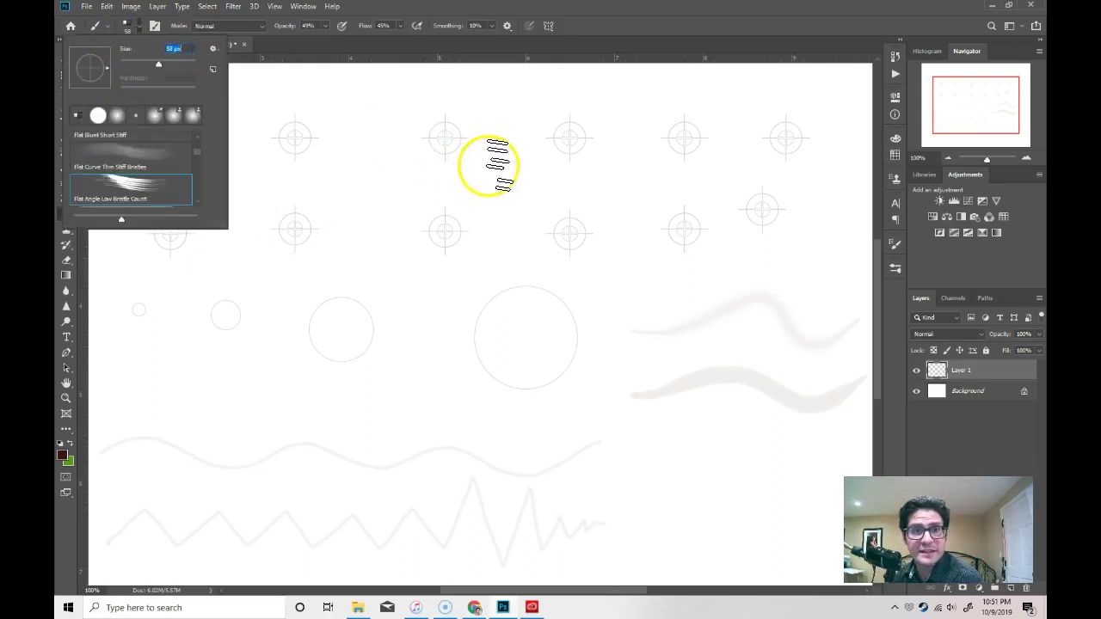
mouse_move(484, 167)
mouse_down()
mouse_move(426, 291)
mouse_move(418, 277)
mouse_move(537, 191)
mouse_move(571, 148)
mouse_move(477, 314)
mouse_move(444, 302)
mouse_move(594, 159)
mouse_move(551, 294)
mouse_move(498, 316)
mouse_move(614, 188)
mouse_move(530, 337)
mouse_move(514, 331)
mouse_move(553, 349)
mouse_up()
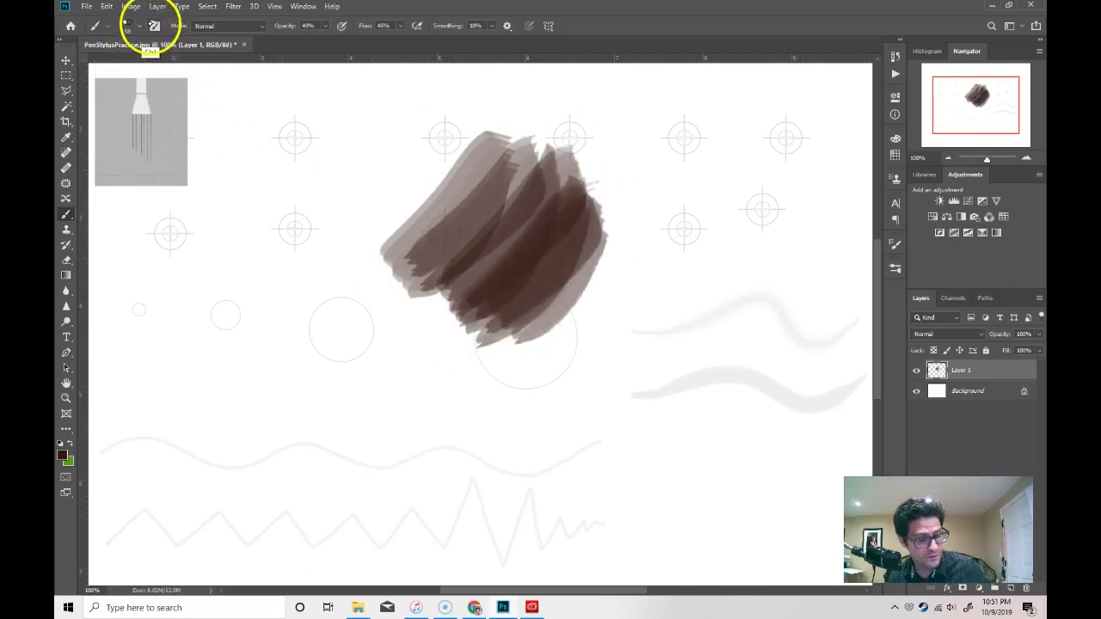
key(ctrl+z)
key(ctrl+z)
key(ctrl+z)
key(ctrl+z)
key(ctrl+z)
key(ctrl+z)
key(ctrl+z)
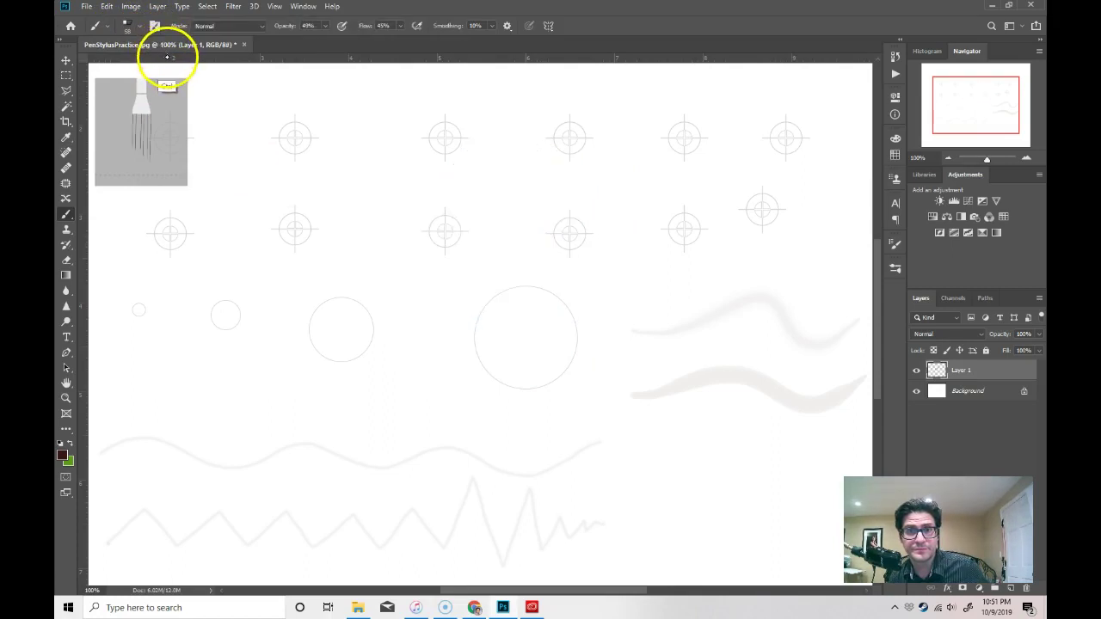
- Paint a spatter cloud across the upper canvas with the Spatter 46 pixels 1 brush
click(154, 26)
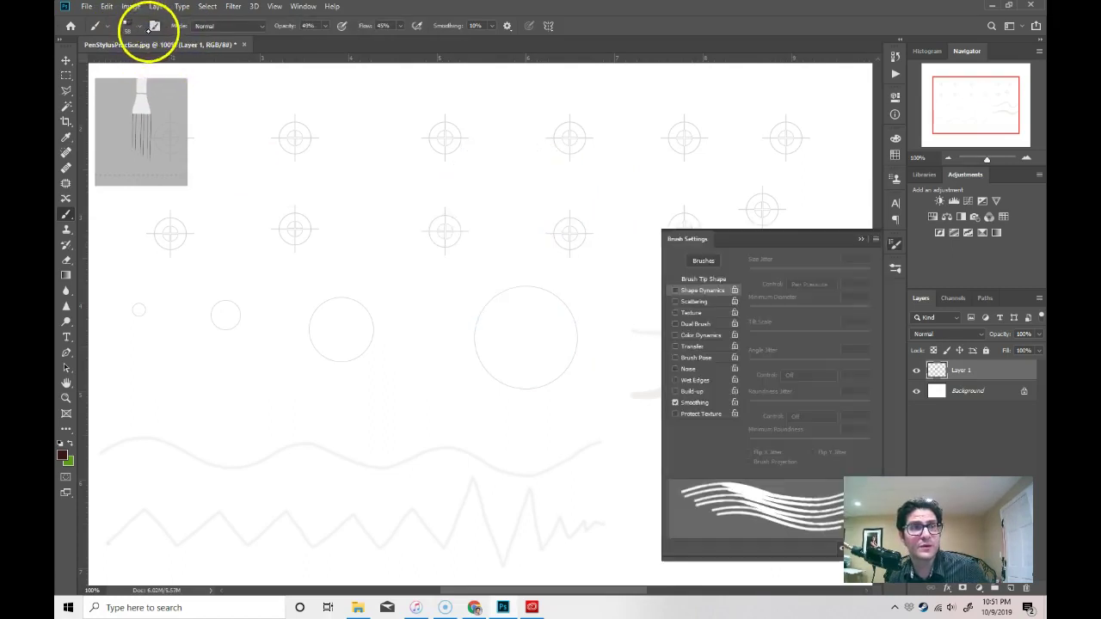
click(138, 27)
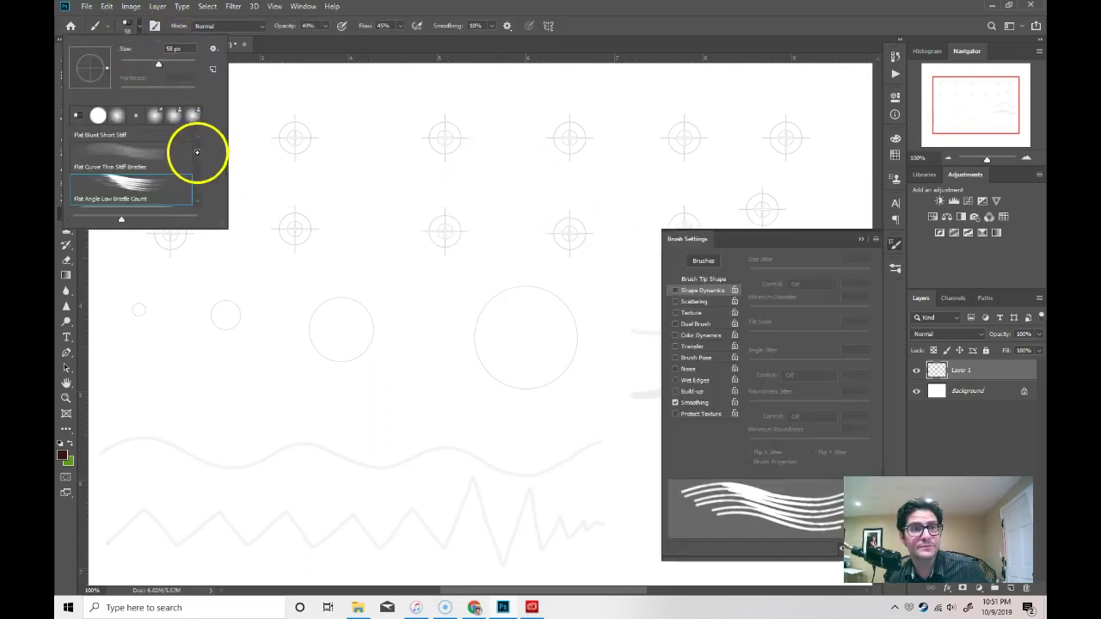
drag(197, 153, 203, 192)
scroll(167, 167, down, 2)
click(171, 185)
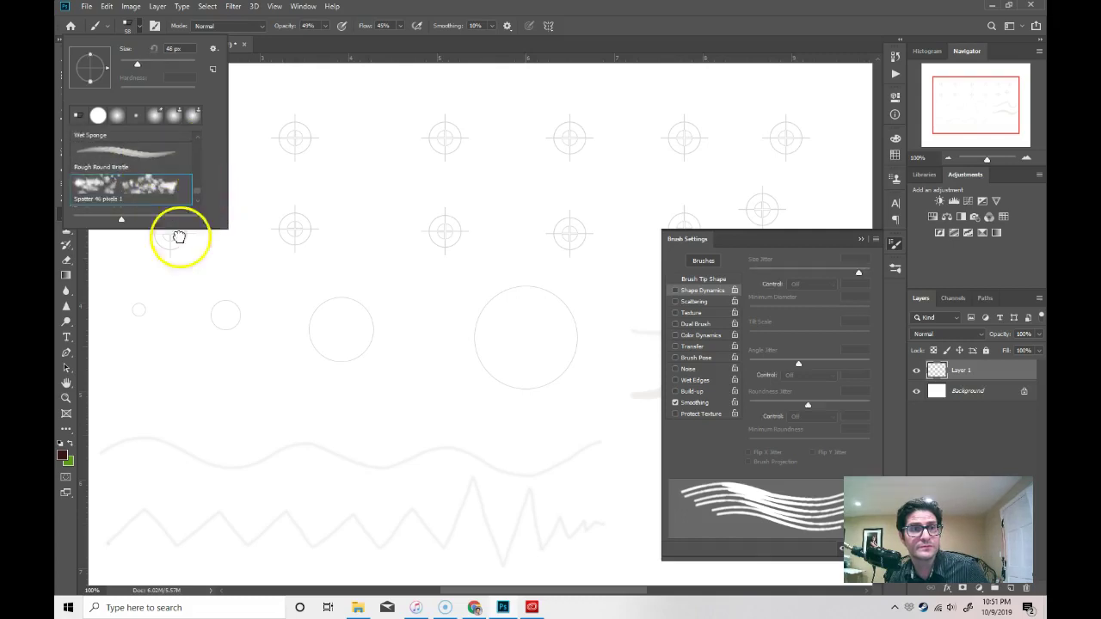
mouse_move(358, 162)
mouse_down()
mouse_move(325, 246)
mouse_move(397, 146)
mouse_move(346, 293)
mouse_move(454, 182)
mouse_move(394, 316)
mouse_move(485, 219)
mouse_move(450, 302)
mouse_move(504, 269)
mouse_move(515, 291)
mouse_move(480, 314)
mouse_move(530, 277)
mouse_up()
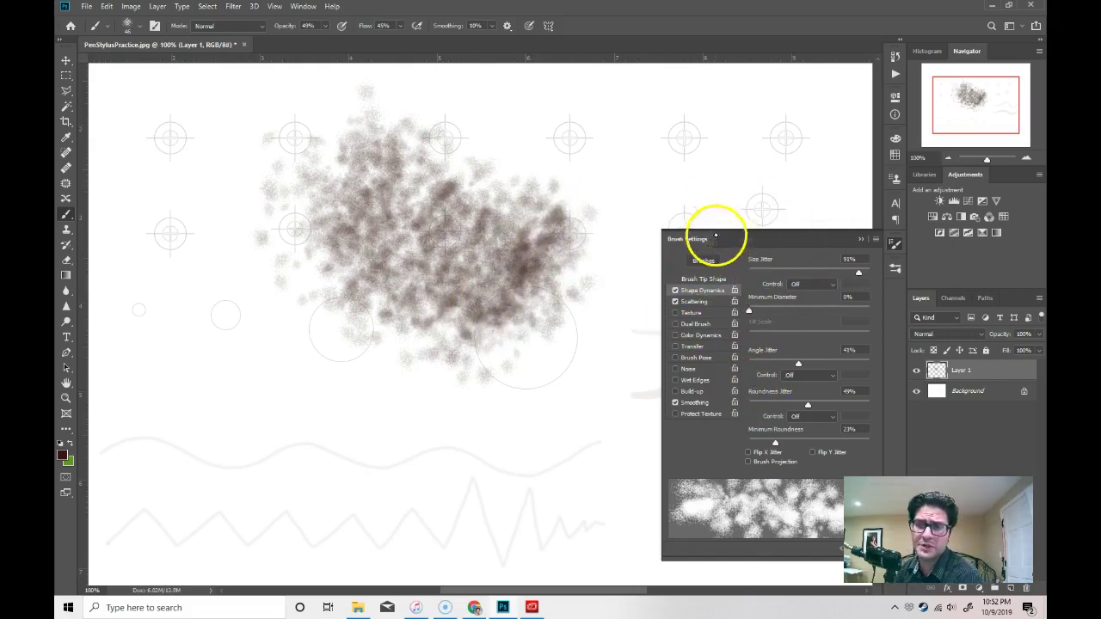
click(862, 240)
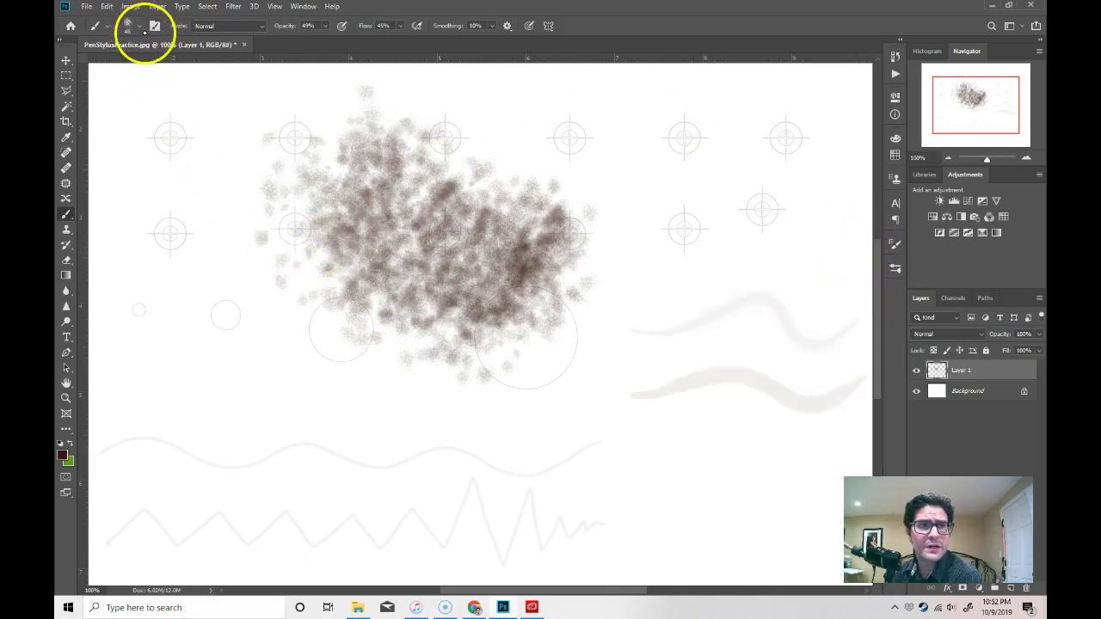
- Paint long soft zigzag and looping strokes with the Soft Round brush
click(140, 27)
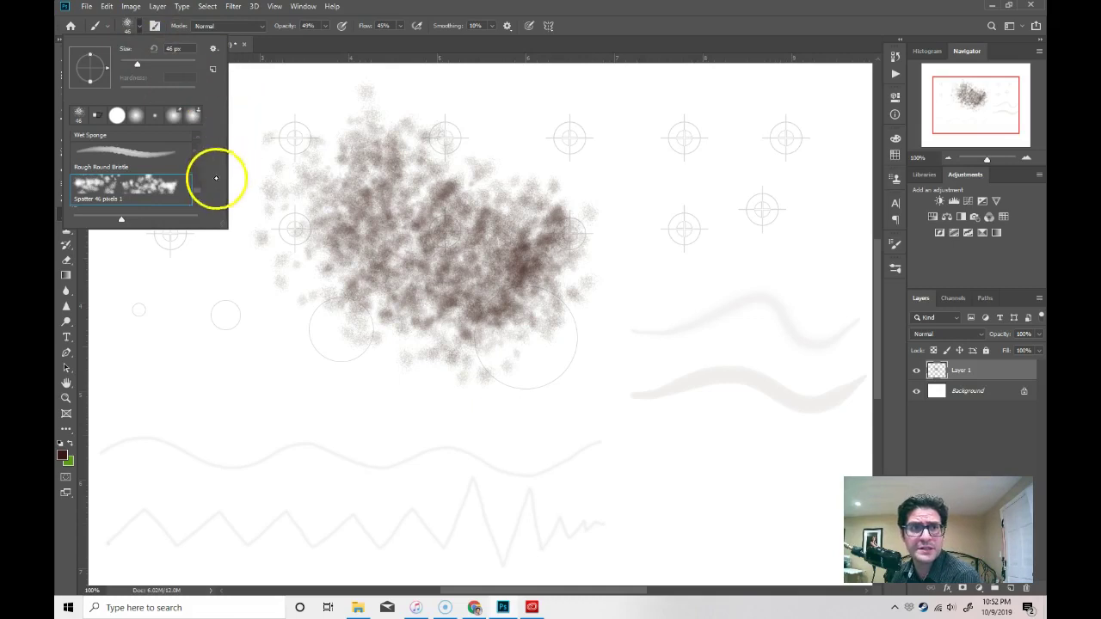
drag(197, 193, 197, 143)
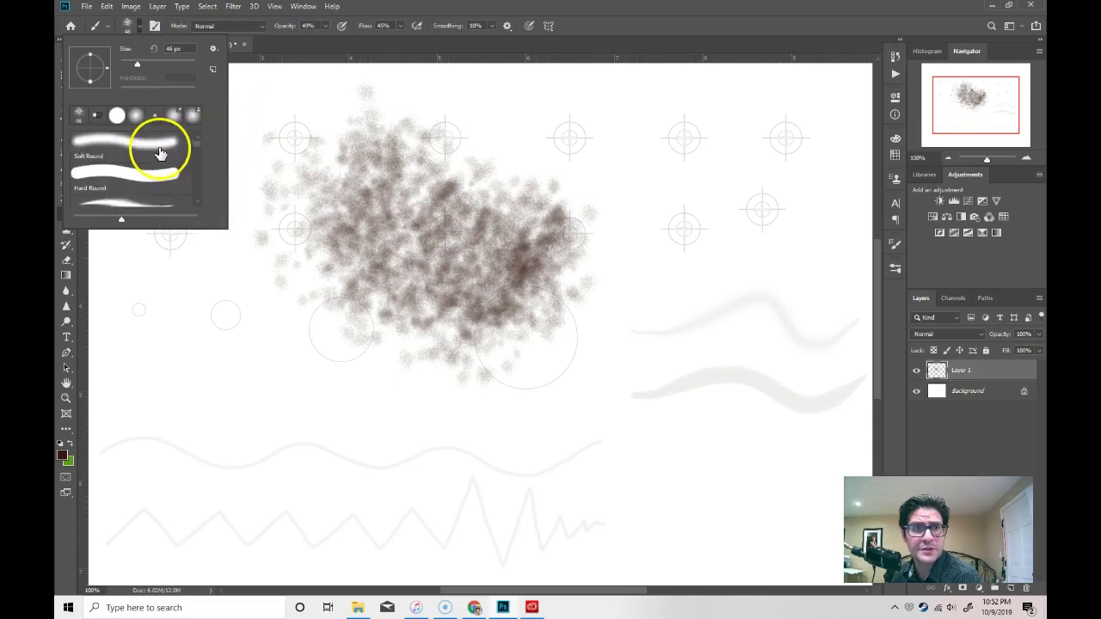
click(167, 148)
mouse_move(615, 154)
mouse_down()
mouse_move(644, 184)
mouse_move(752, 373)
mouse_move(807, 344)
mouse_up()
mouse_move(646, 172)
mouse_down()
mouse_move(619, 184)
mouse_move(493, 166)
mouse_move(294, 223)
mouse_move(123, 192)
mouse_move(242, 289)
mouse_move(429, 391)
mouse_move(415, 225)
mouse_move(623, 274)
mouse_move(513, 450)
mouse_move(465, 220)
mouse_move(682, 206)
mouse_move(506, 306)
mouse_move(247, 149)
mouse_move(429, 233)
mouse_move(680, 440)
mouse_up()
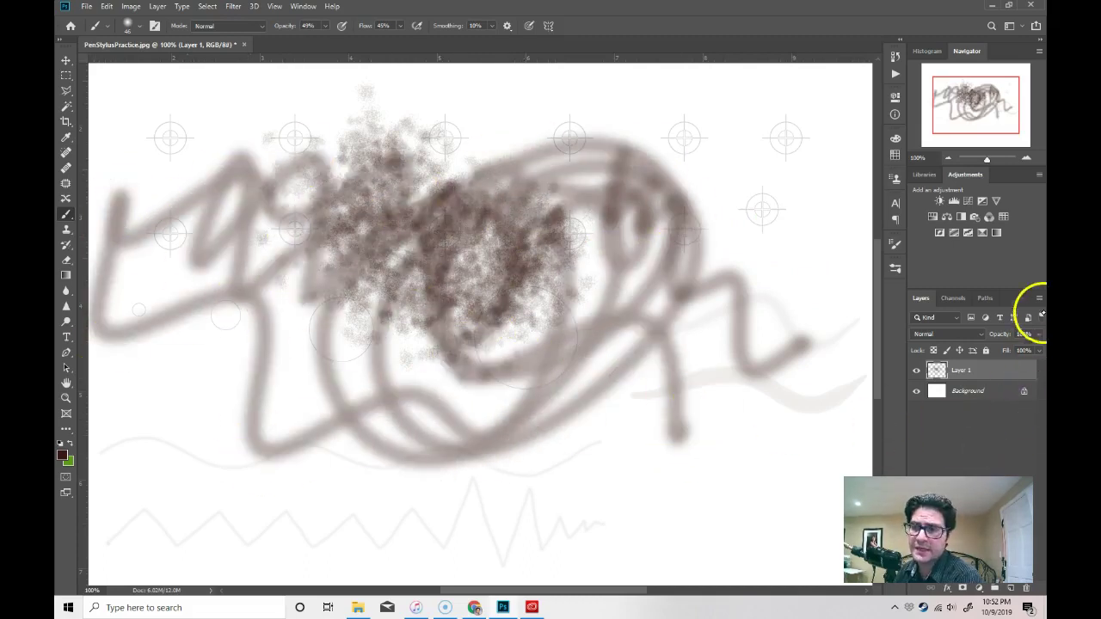
- Delete the scribbled Layer 1 and add a fresh empty layer above the Background
click(999, 372)
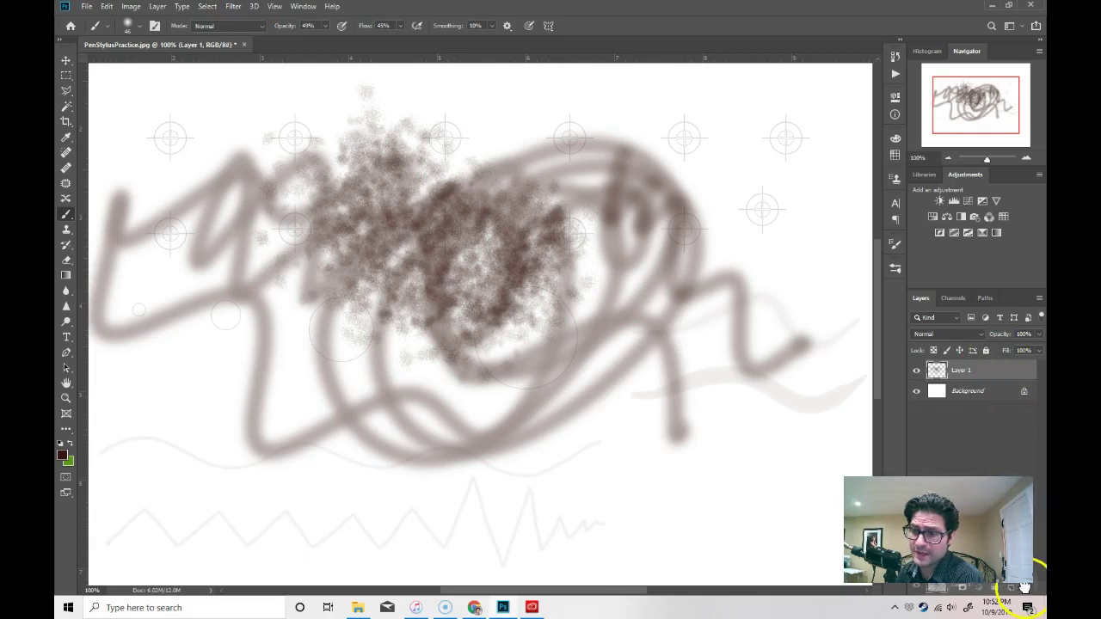
click(1025, 587)
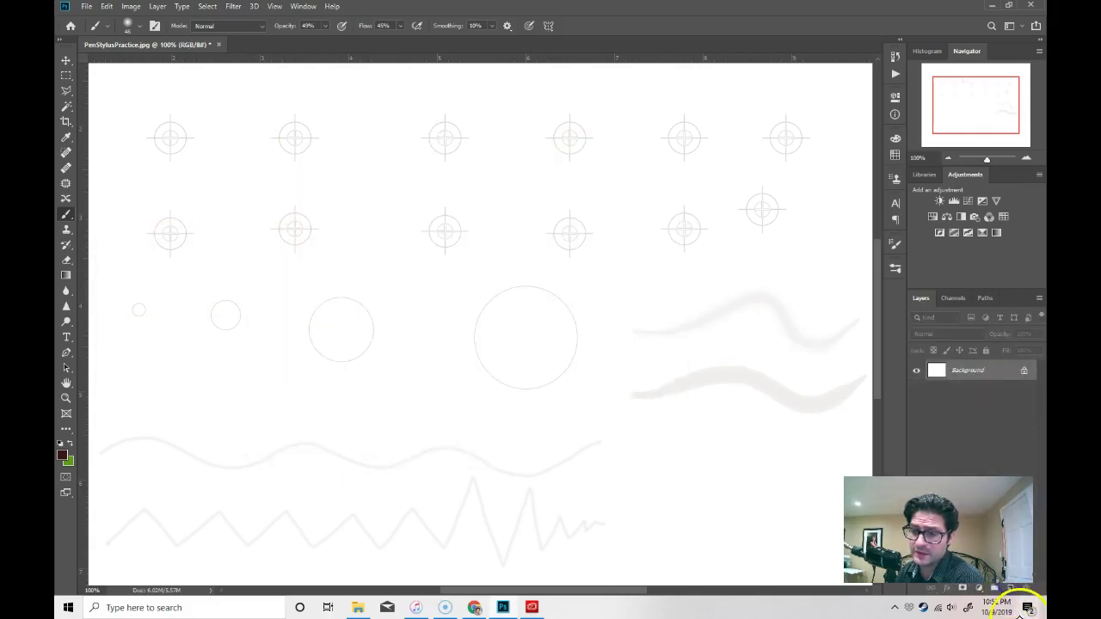
click(1011, 589)
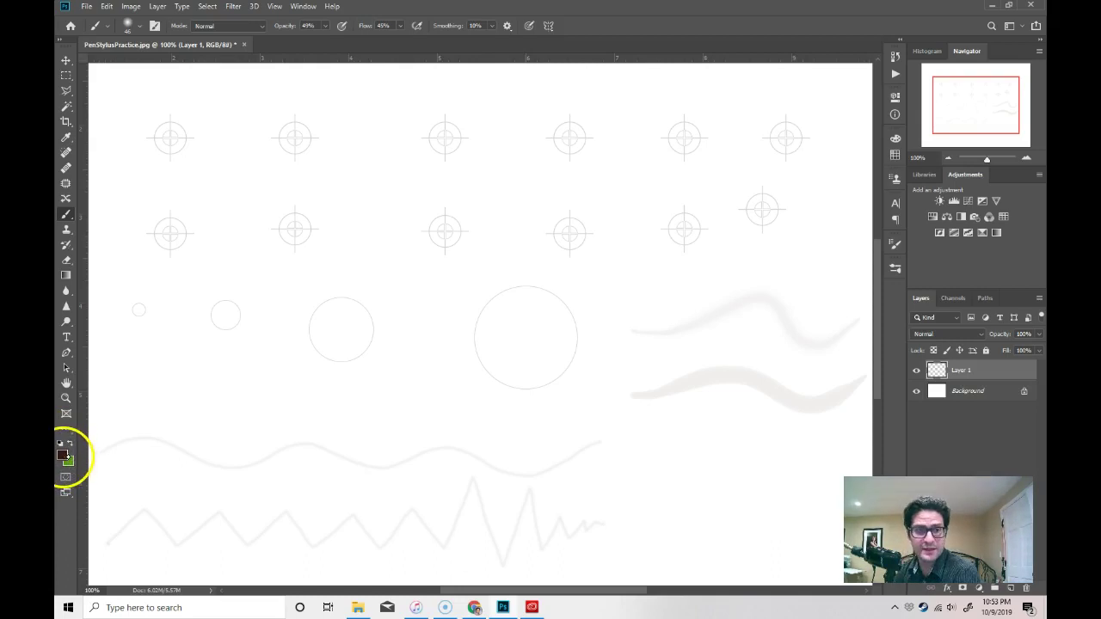
- Set the foreground colour to bright red f30a31 in the Color Picker
click(62, 454)
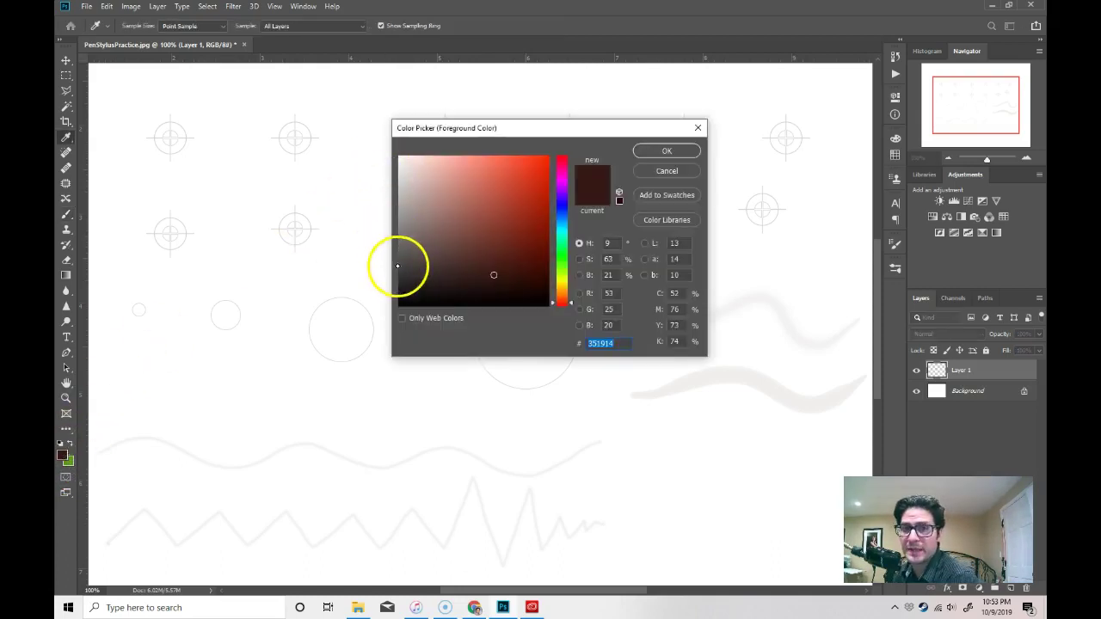
drag(536, 129, 494, 124)
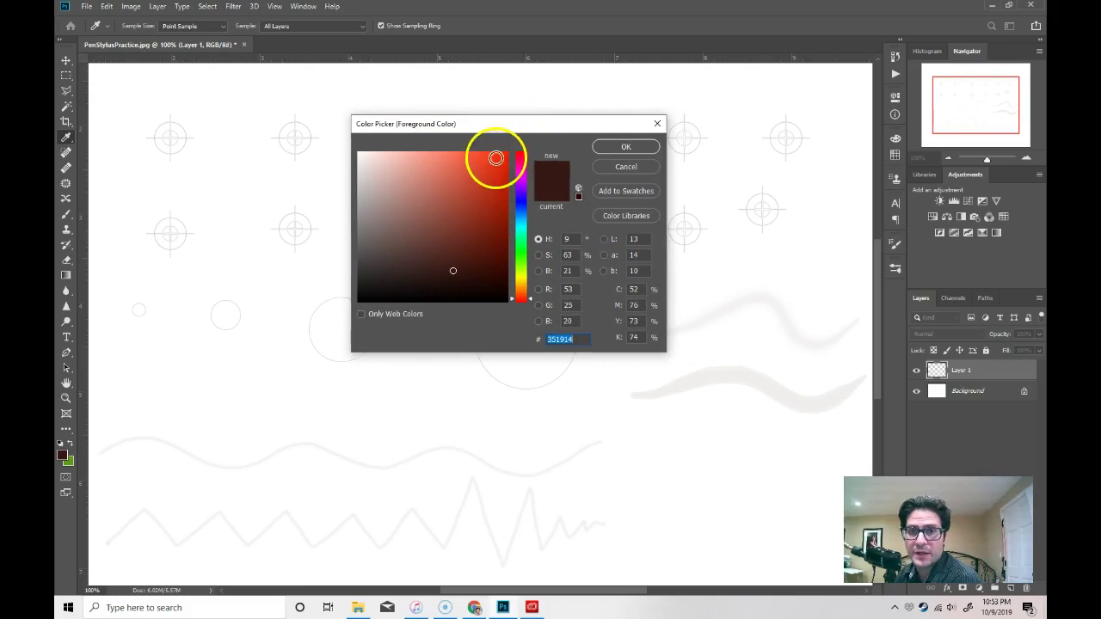
click(495, 158)
drag(520, 230, 520, 198)
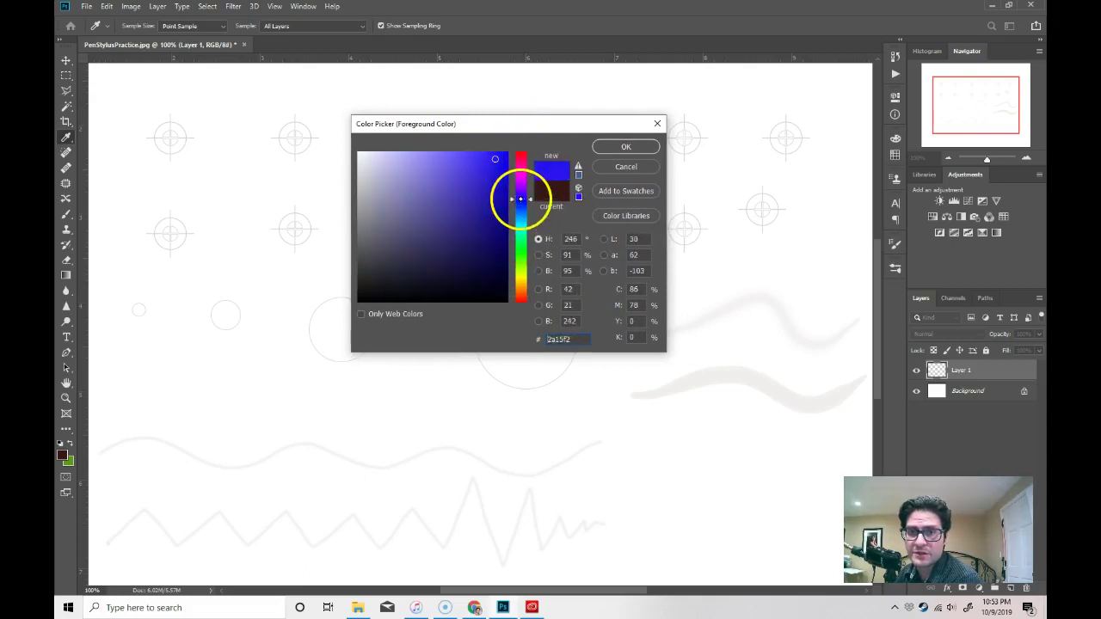
click(487, 284)
mouse_move(486, 284)
mouse_down()
mouse_move(452, 236)
mouse_move(359, 172)
mouse_move(435, 187)
mouse_move(373, 158)
mouse_up()
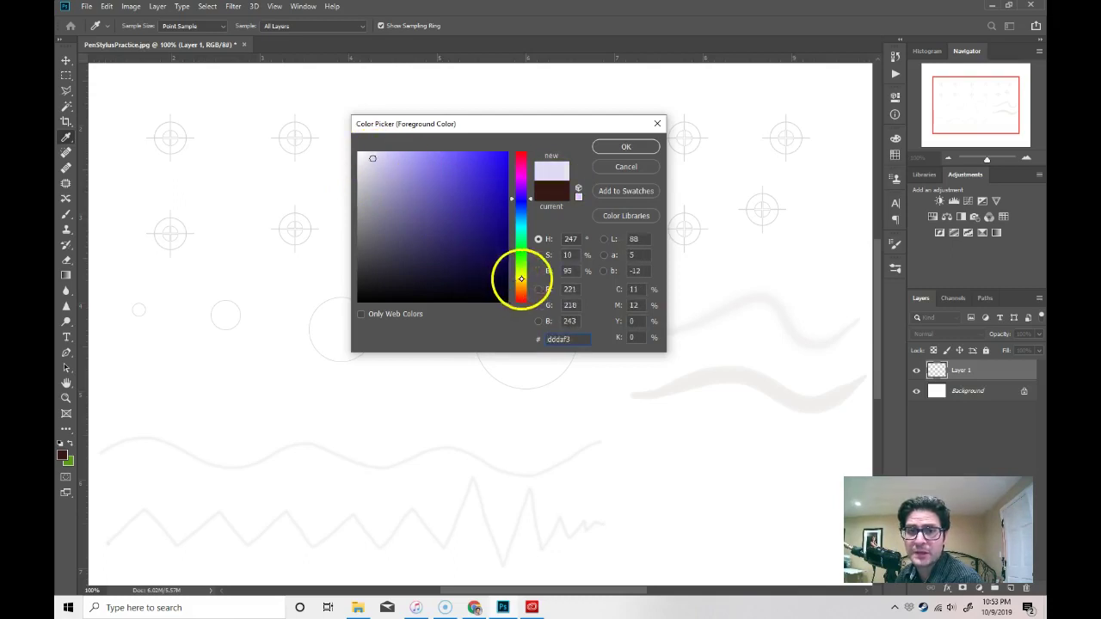
click(521, 276)
click(498, 159)
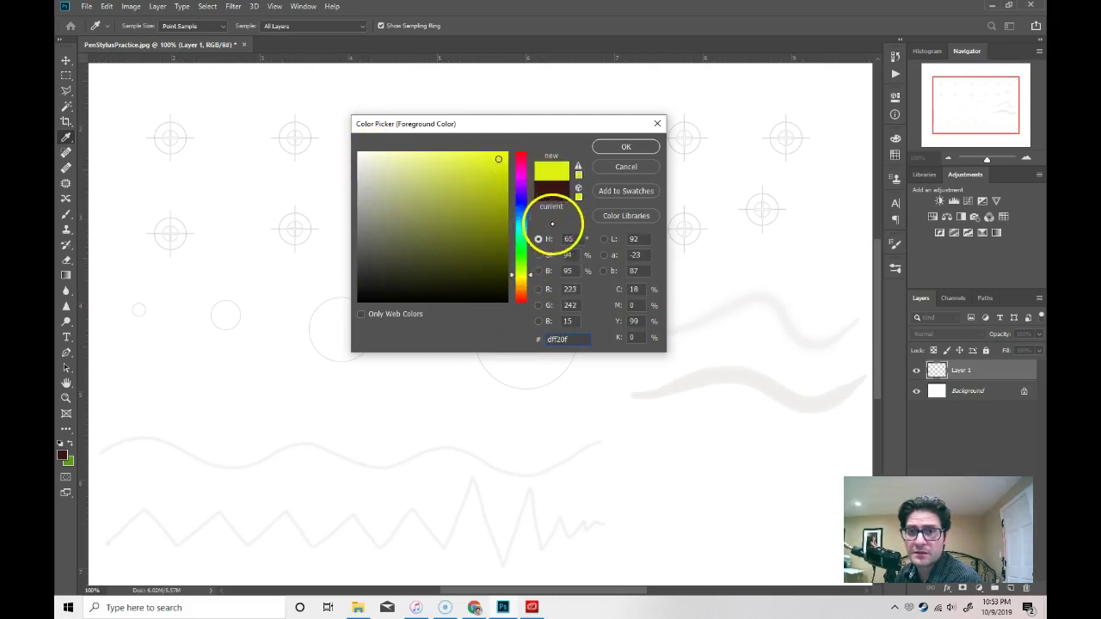
click(526, 222)
drag(526, 222, 521, 156)
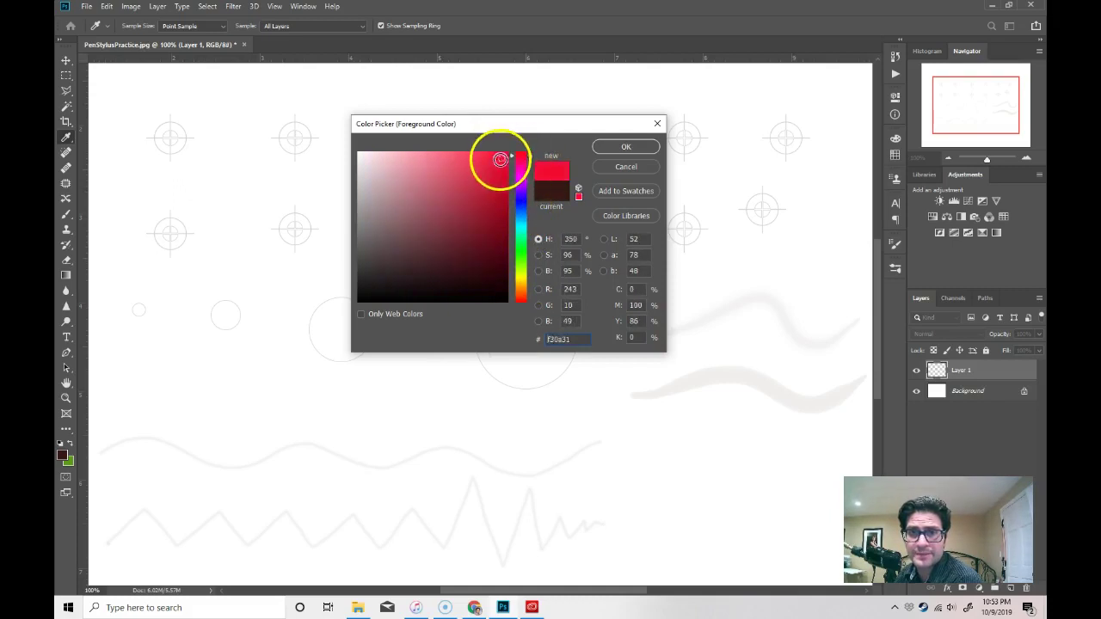
click(625, 148)
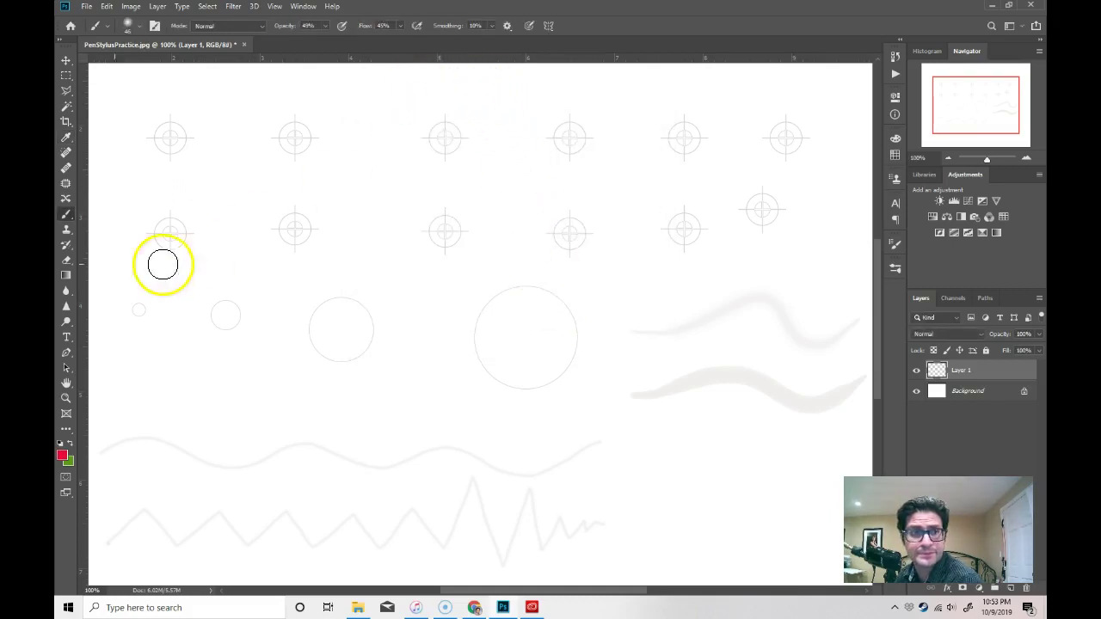
- Paint large soft red dabs on the first three top-row targets
click(171, 136)
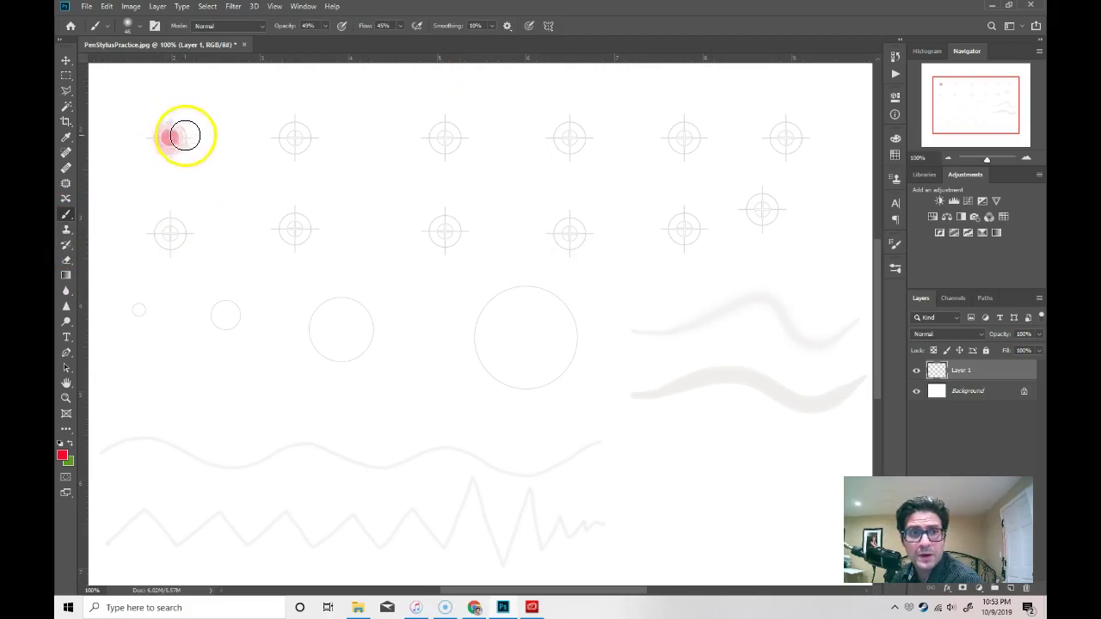
click(294, 136)
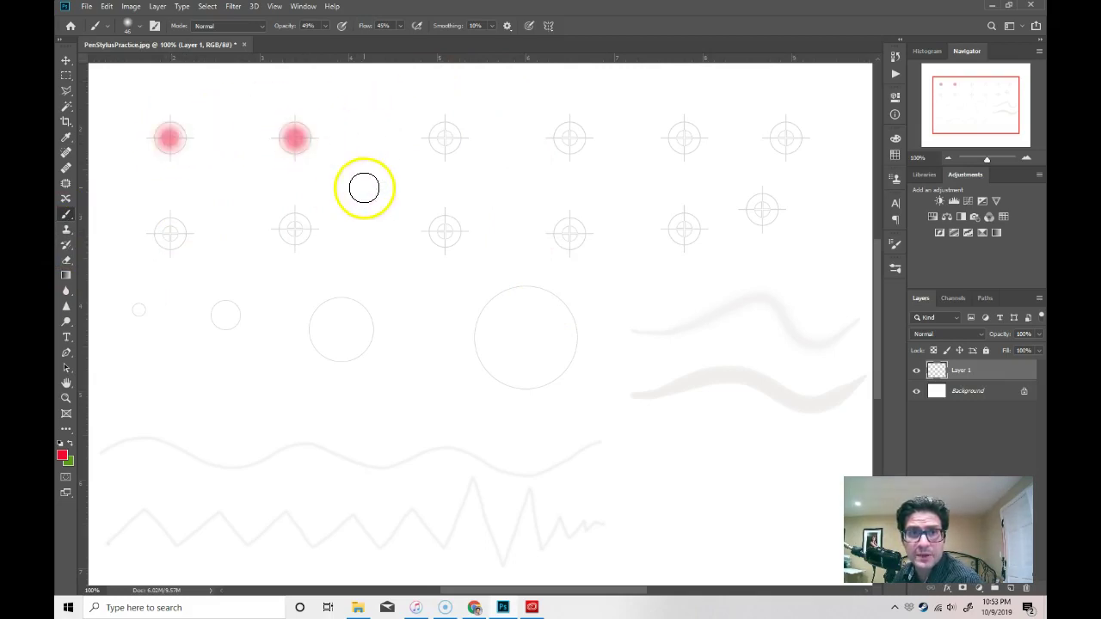
right_click(444, 137)
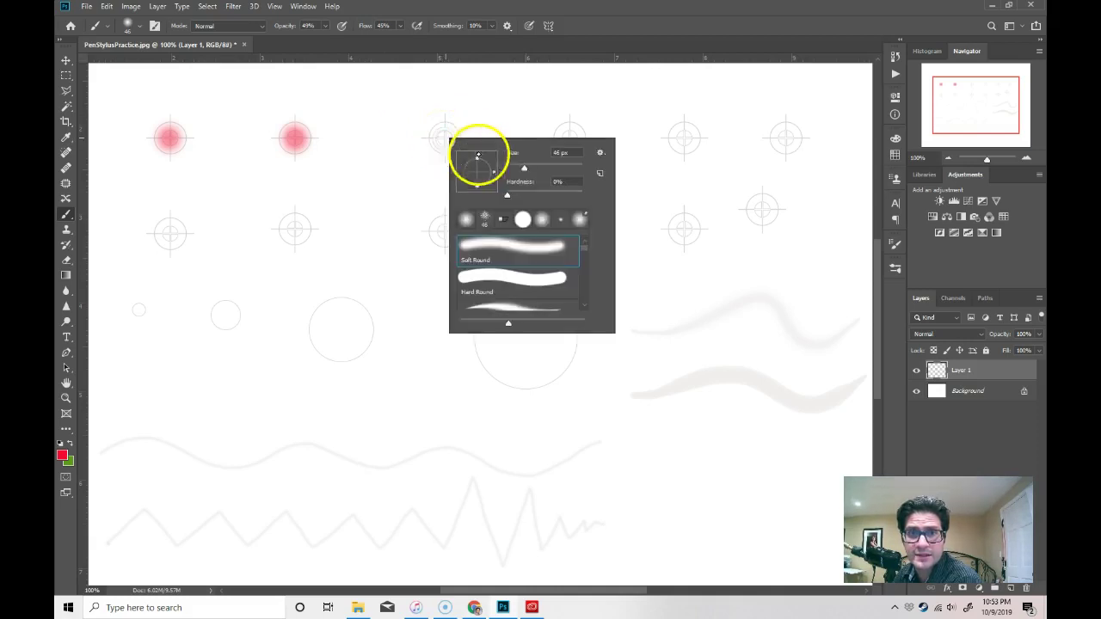
click(441, 136)
click(441, 136)
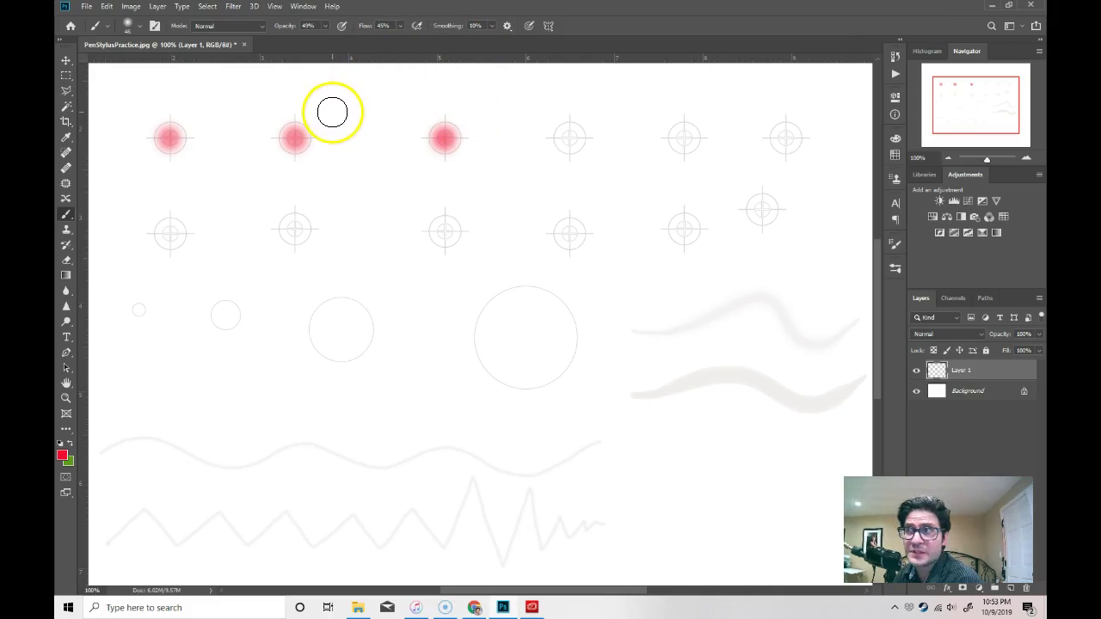
- Shrink the brush size for smaller target dabs
click(140, 30)
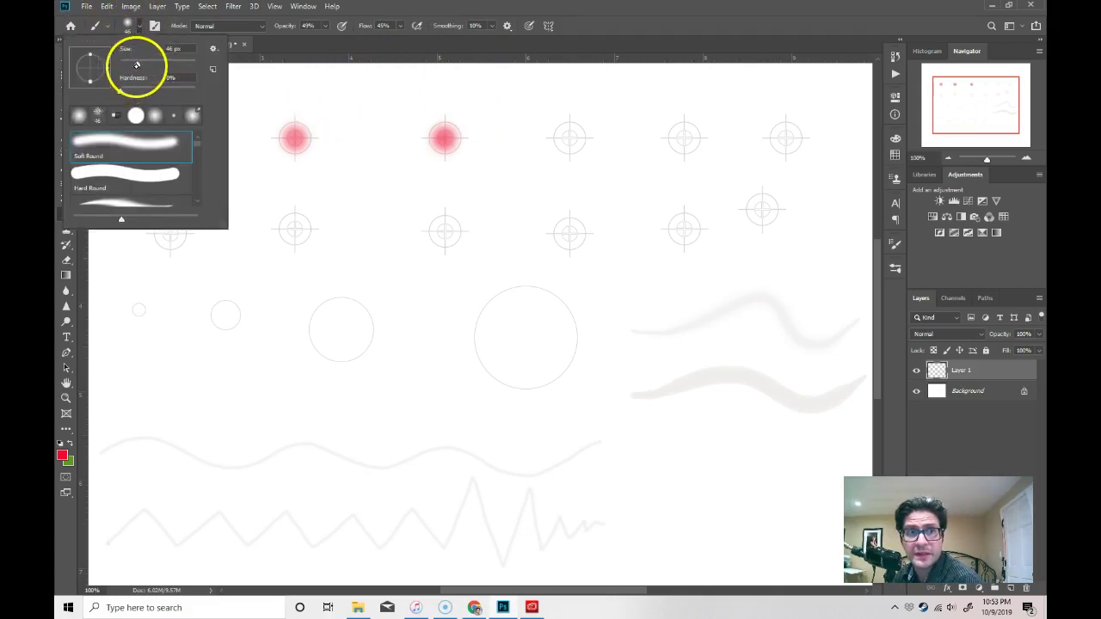
drag(154, 64, 128, 64)
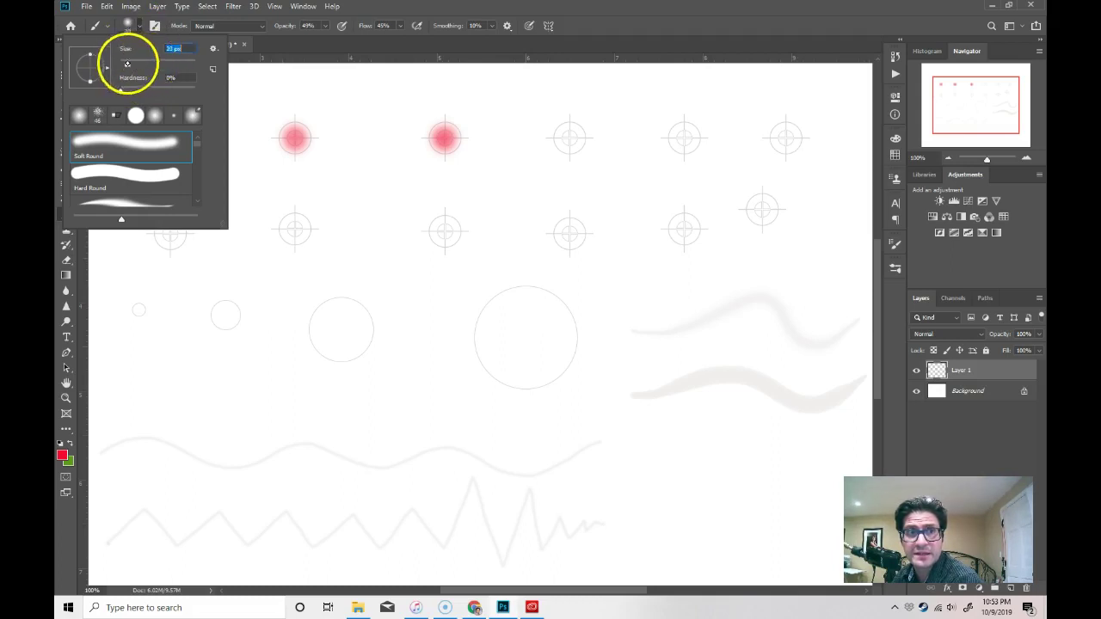
right_click(578, 142)
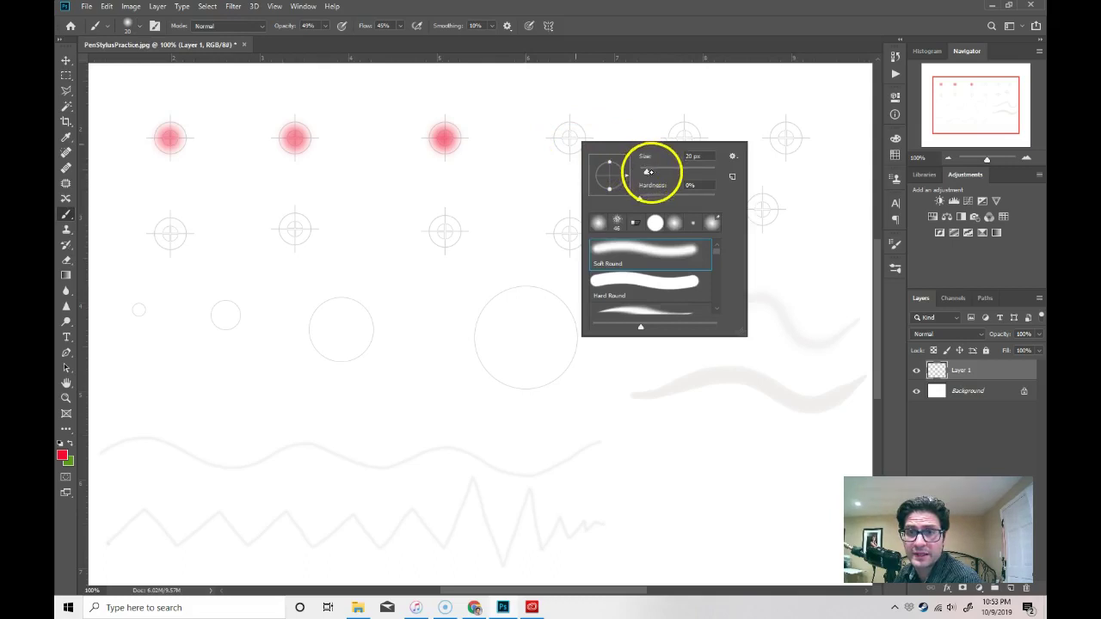
mouse_move(647, 170)
mouse_down()
mouse_move(681, 176)
mouse_move(646, 172)
mouse_up()
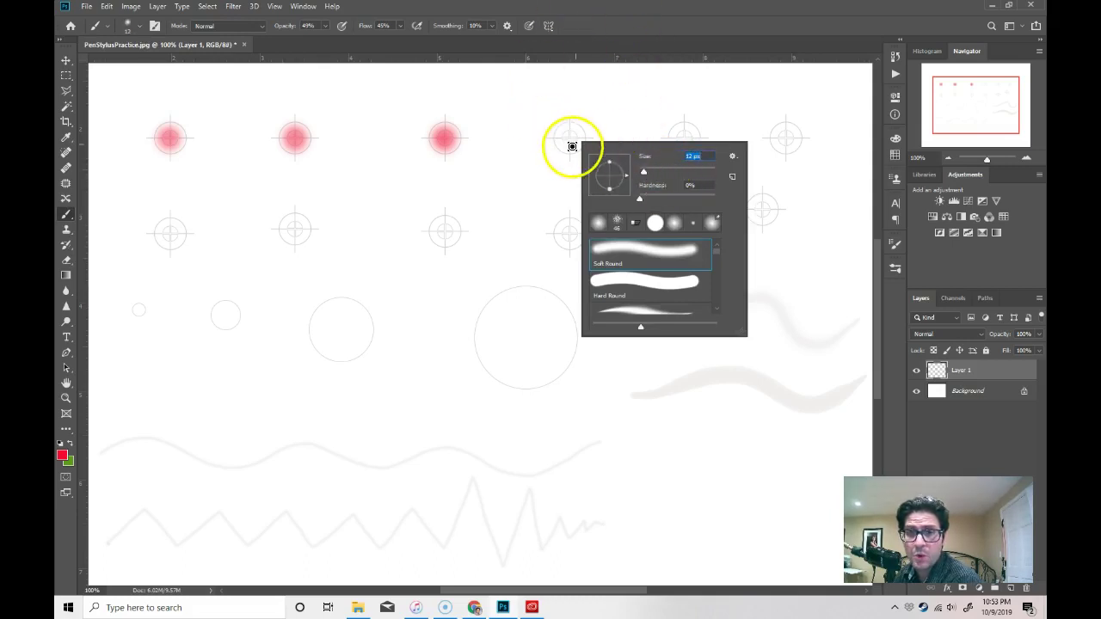
click(566, 137)
key(bracketright)
key(bracketright)
key(bracketright)
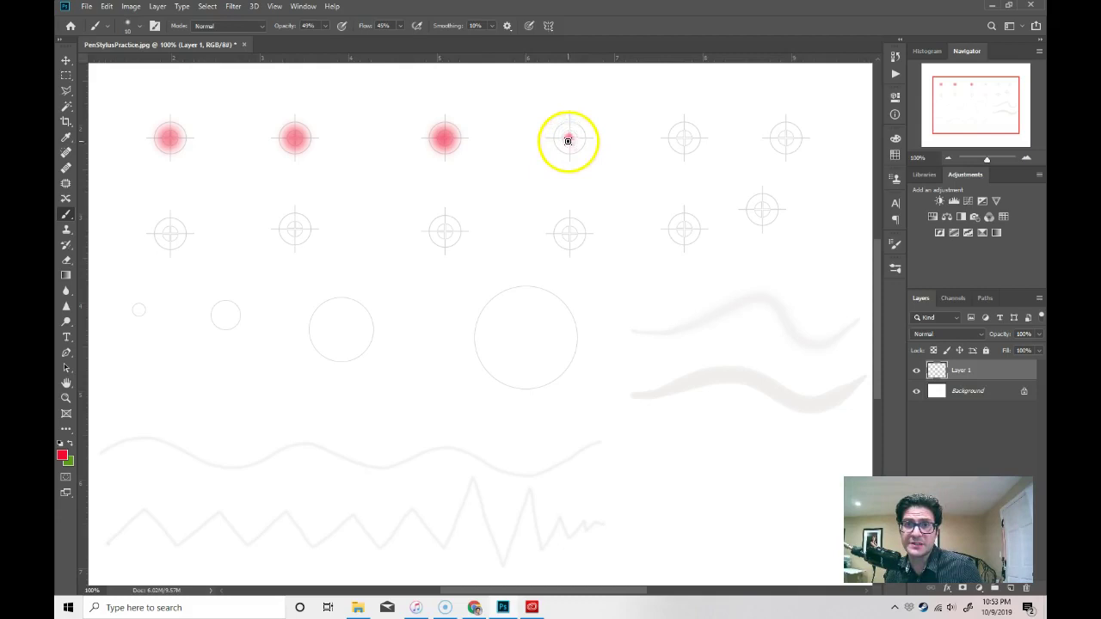
- Paint small red dabs on the remaining top-row targets and across row two
click(569, 138)
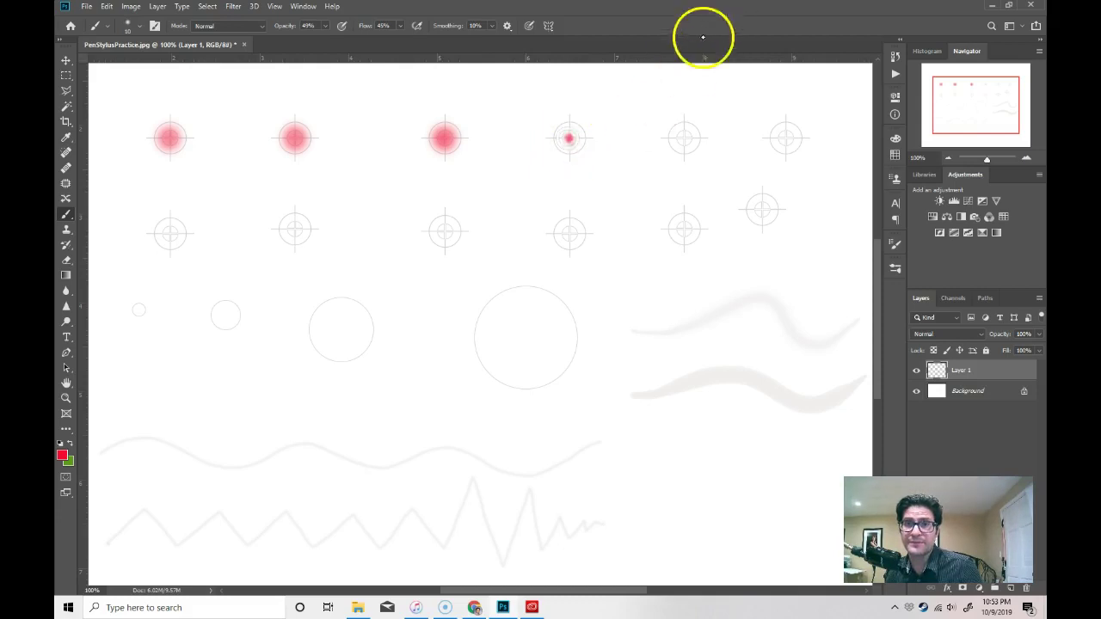
click(687, 138)
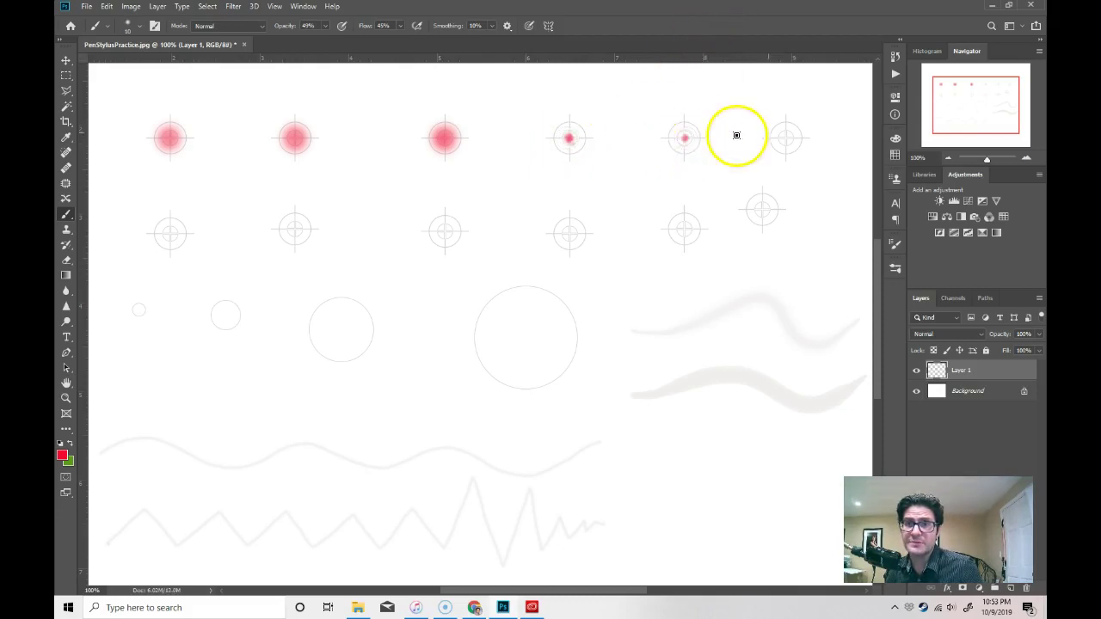
right_click(790, 136)
click(782, 139)
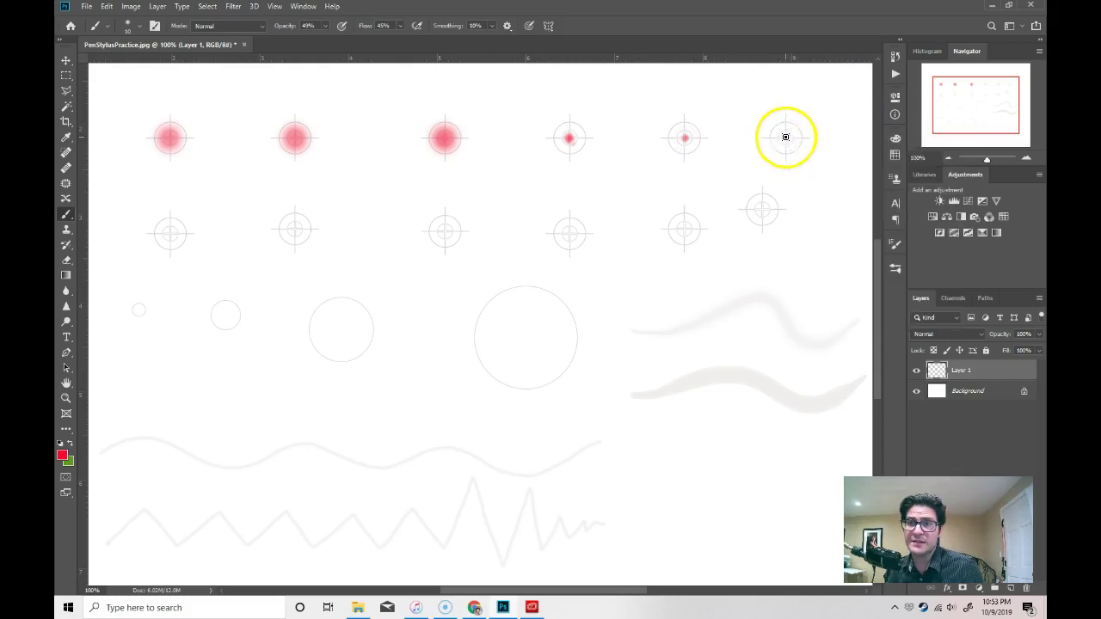
click(783, 138)
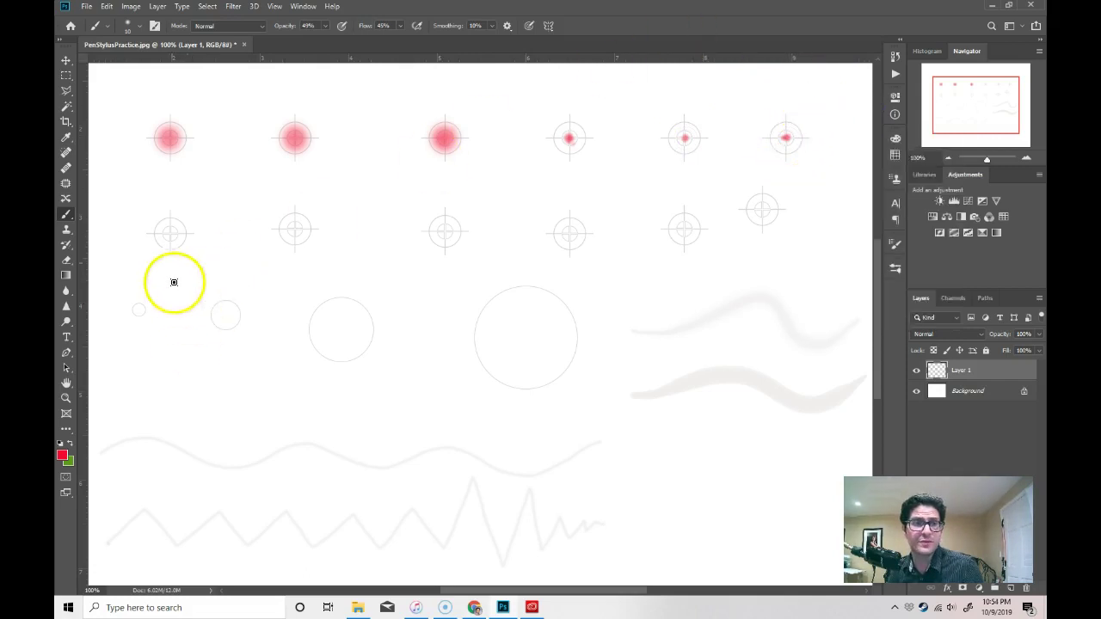
click(169, 234)
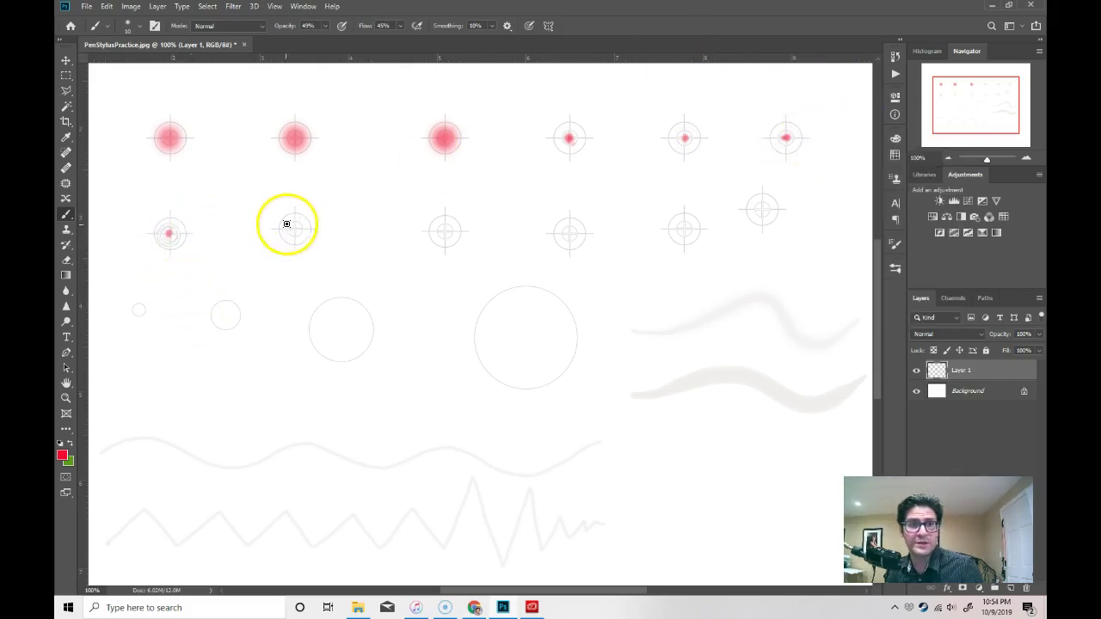
click(443, 233)
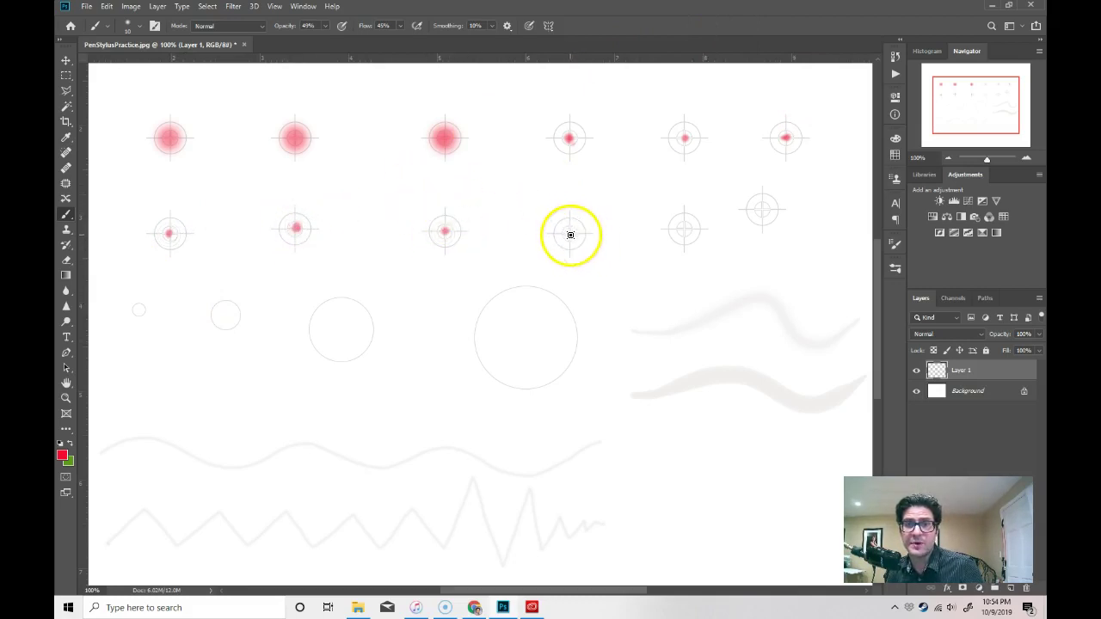
click(571, 234)
click(683, 229)
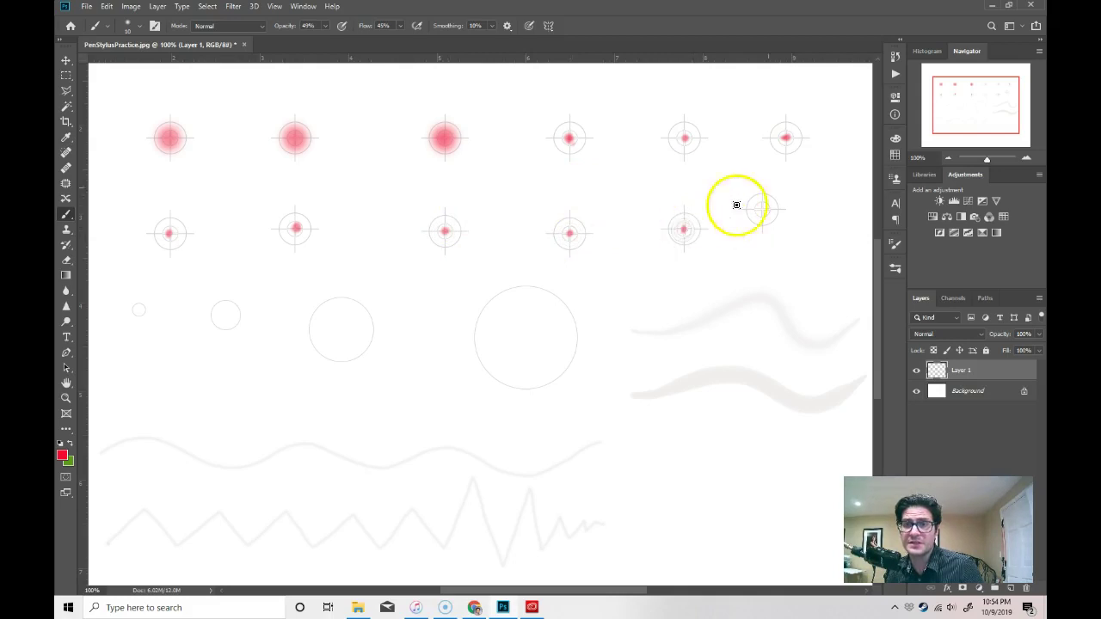
click(760, 209)
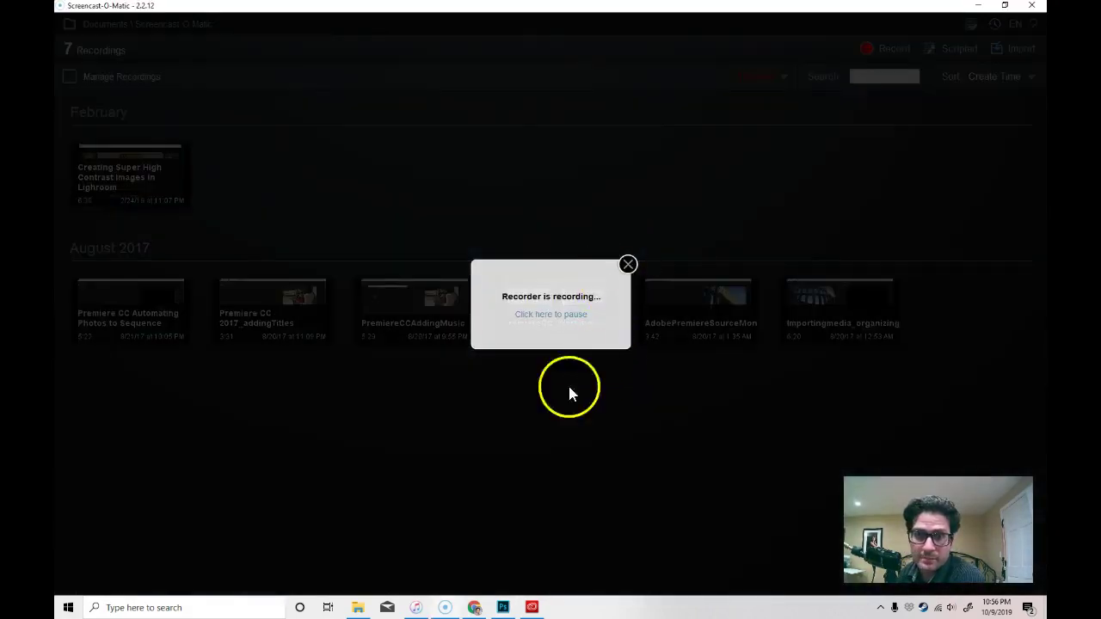
click(503, 609)
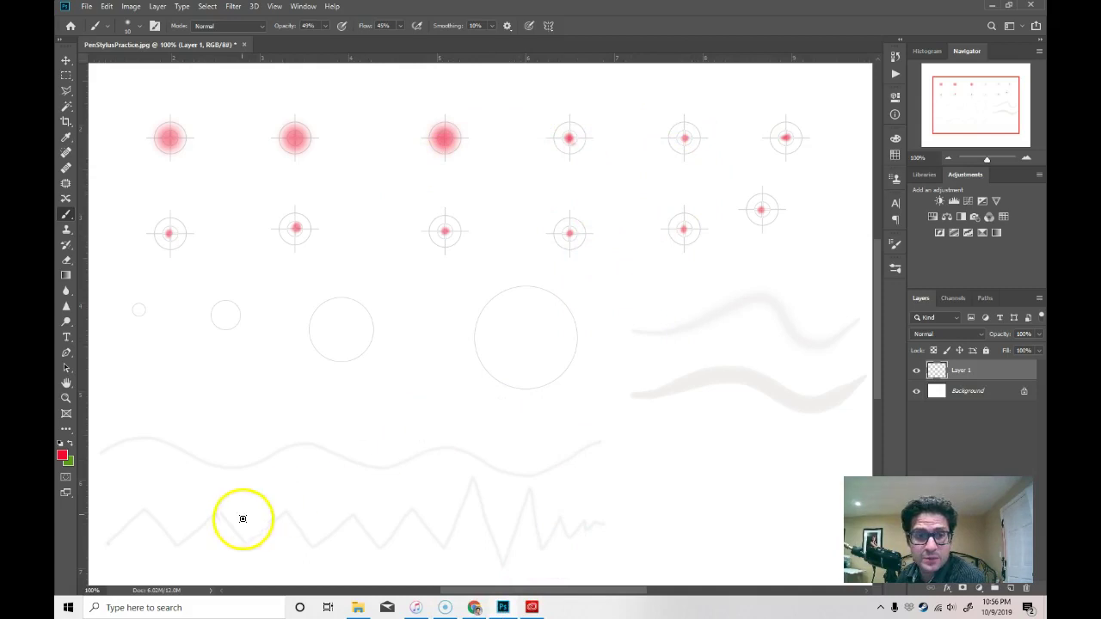
- Paint one pink stroke along the wavy guide line and one along the zigzag guide
mouse_move(102, 454)
mouse_down()
mouse_move(157, 432)
mouse_move(242, 467)
mouse_move(301, 442)
mouse_move(403, 475)
mouse_move(444, 452)
mouse_move(550, 472)
mouse_move(596, 446)
mouse_up()
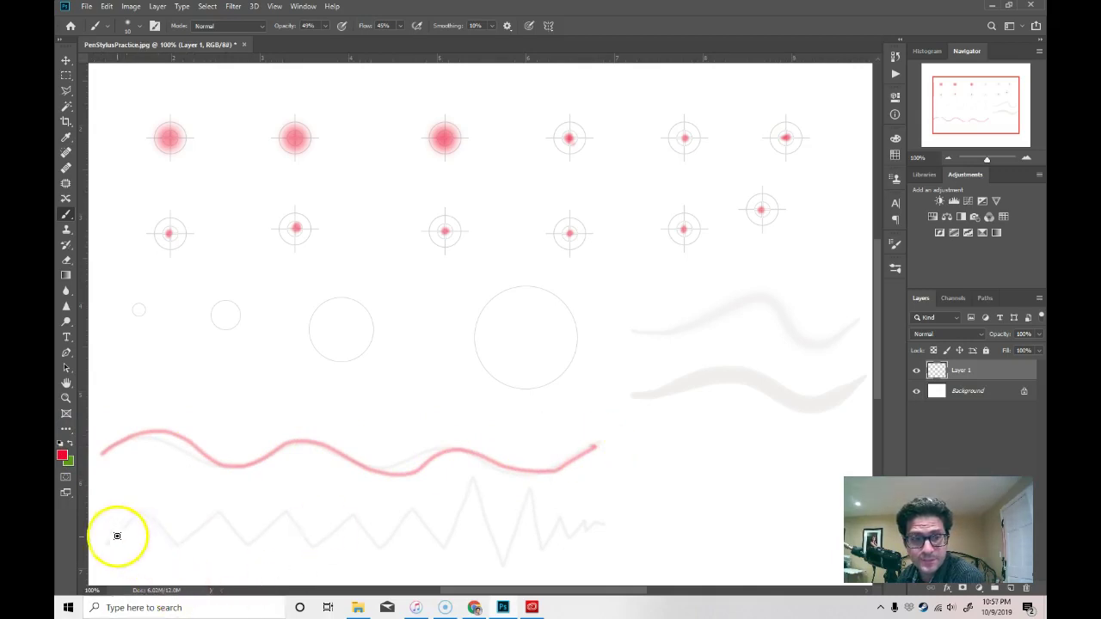
mouse_move(104, 547)
mouse_down()
mouse_move(153, 500)
mouse_move(183, 544)
mouse_move(214, 512)
mouse_move(254, 548)
mouse_move(287, 515)
mouse_move(319, 549)
mouse_move(351, 518)
mouse_move(376, 548)
mouse_move(412, 510)
mouse_move(444, 547)
mouse_move(472, 482)
mouse_move(510, 562)
mouse_move(534, 495)
mouse_move(550, 550)
mouse_move(563, 524)
mouse_move(573, 544)
mouse_move(610, 523)
mouse_up()
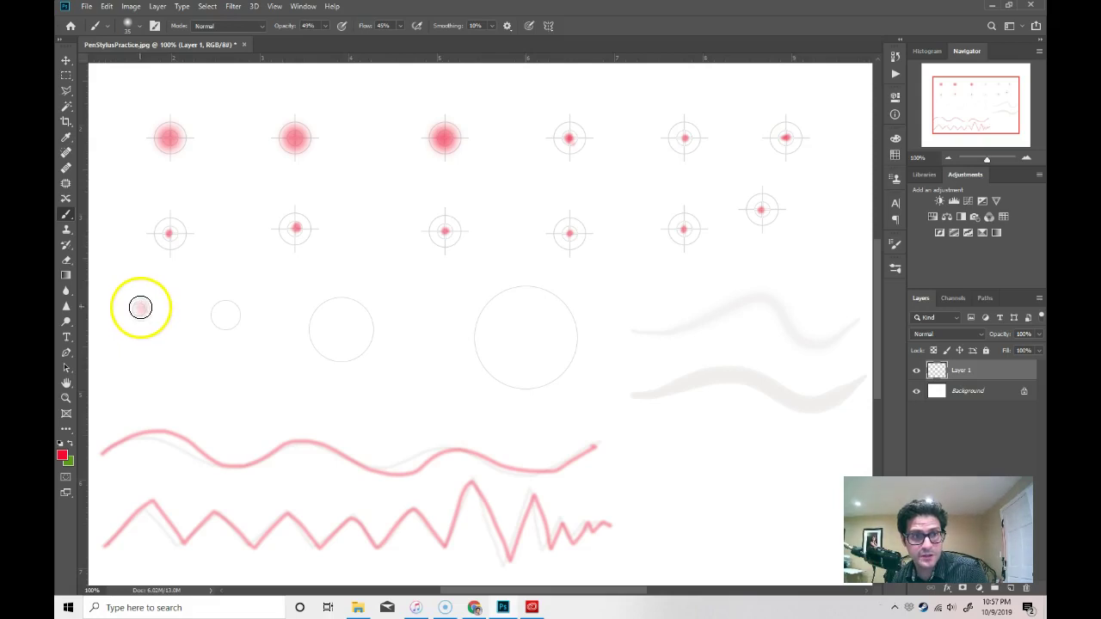
- Dab soft pink into the second and third practice circles
right_click(140, 307)
key(Escape)
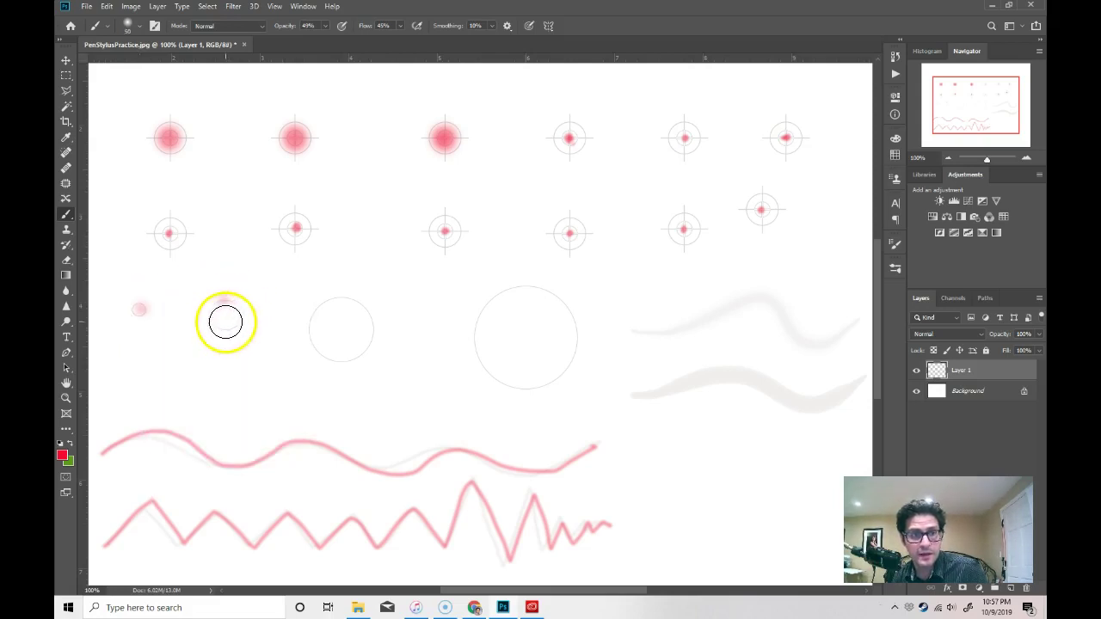
click(225, 315)
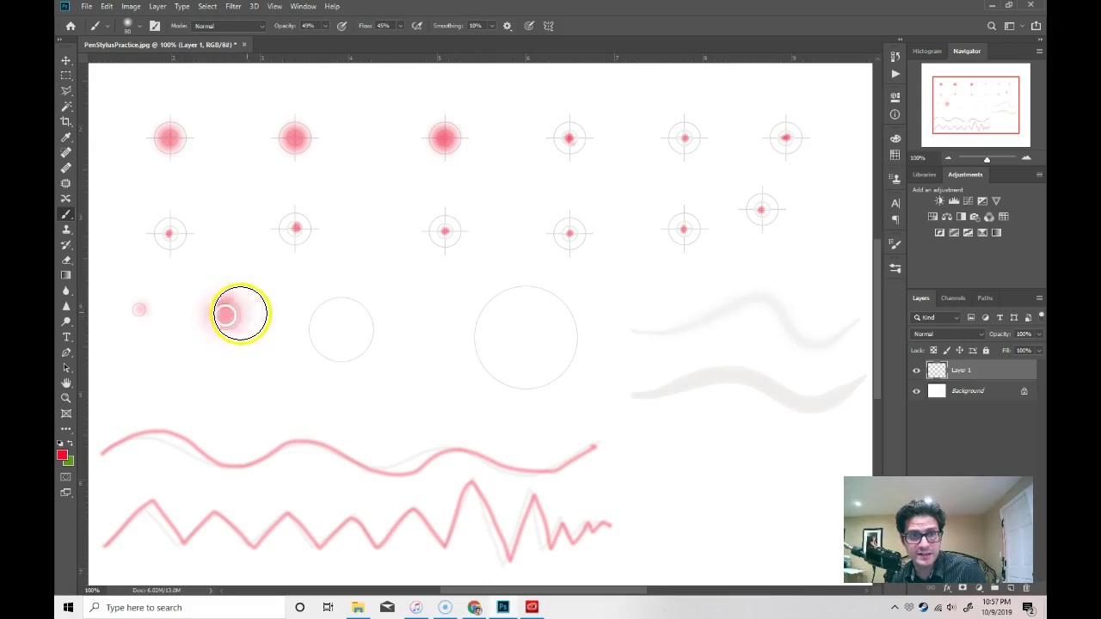
click(341, 330)
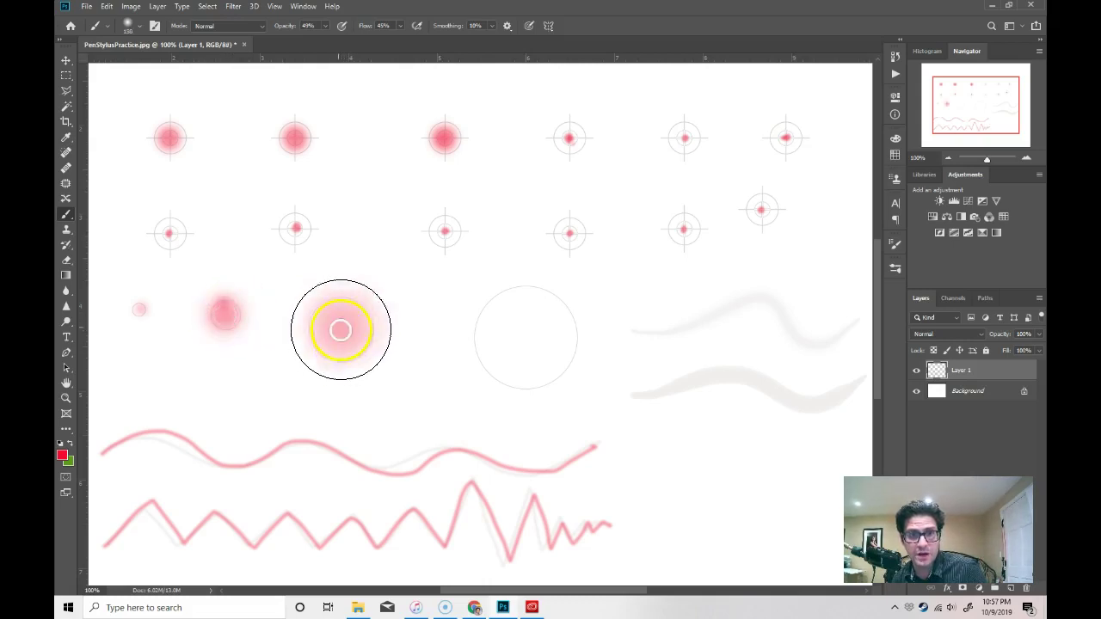
- Enlarge the brush to 250 px and build a dense pink blob in the biggest circle
key(bracketright)
key(bracketright)
key(bracketright)
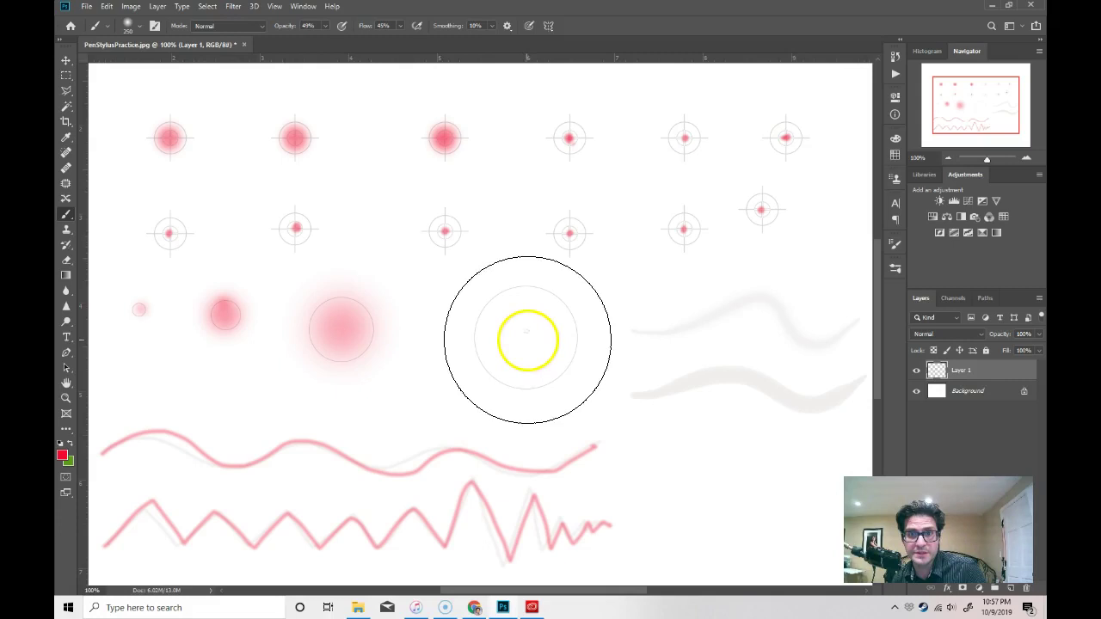
click(526, 343)
click(524, 342)
click(522, 341)
click(523, 341)
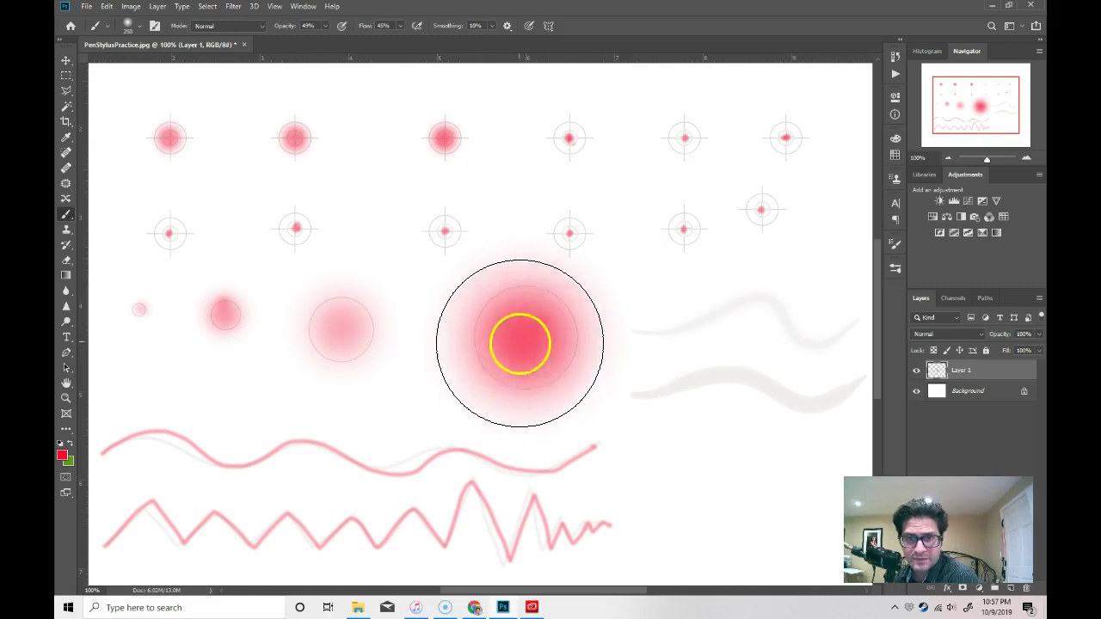
mouse_move(520, 343)
mouse_down()
mouse_move(543, 346)
mouse_move(525, 340)
mouse_up()
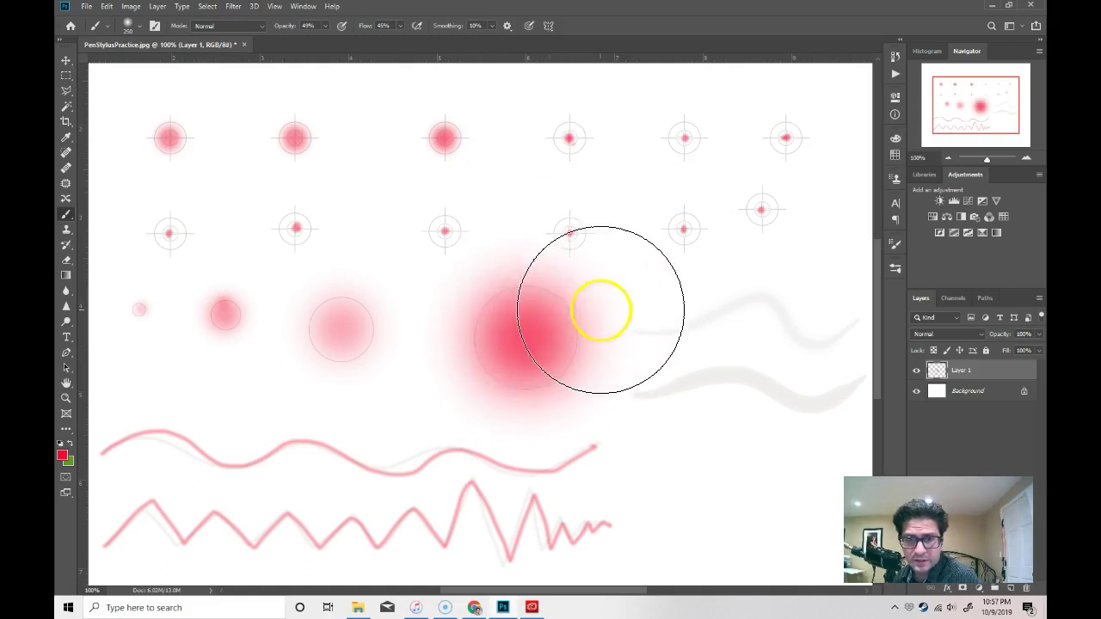
mouse_move(601, 310)
mouse_down()
mouse_move(561, 333)
mouse_move(518, 333)
mouse_move(555, 339)
mouse_move(489, 344)
mouse_move(567, 344)
mouse_move(533, 310)
mouse_move(575, 306)
mouse_move(576, 344)
mouse_move(547, 351)
mouse_move(522, 320)
mouse_up()
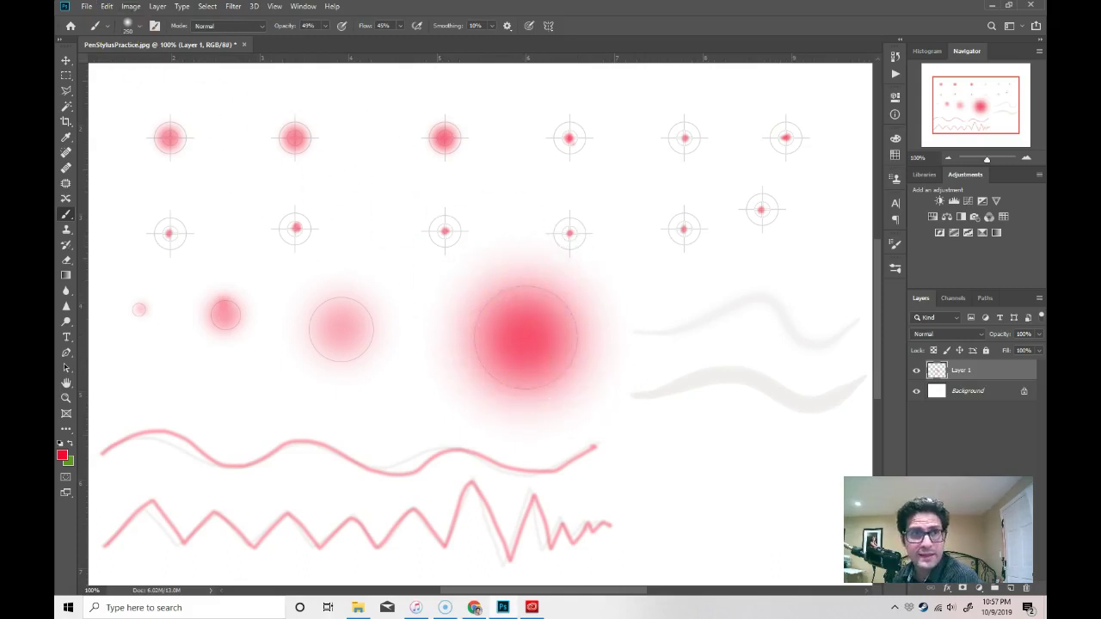
click(140, 31)
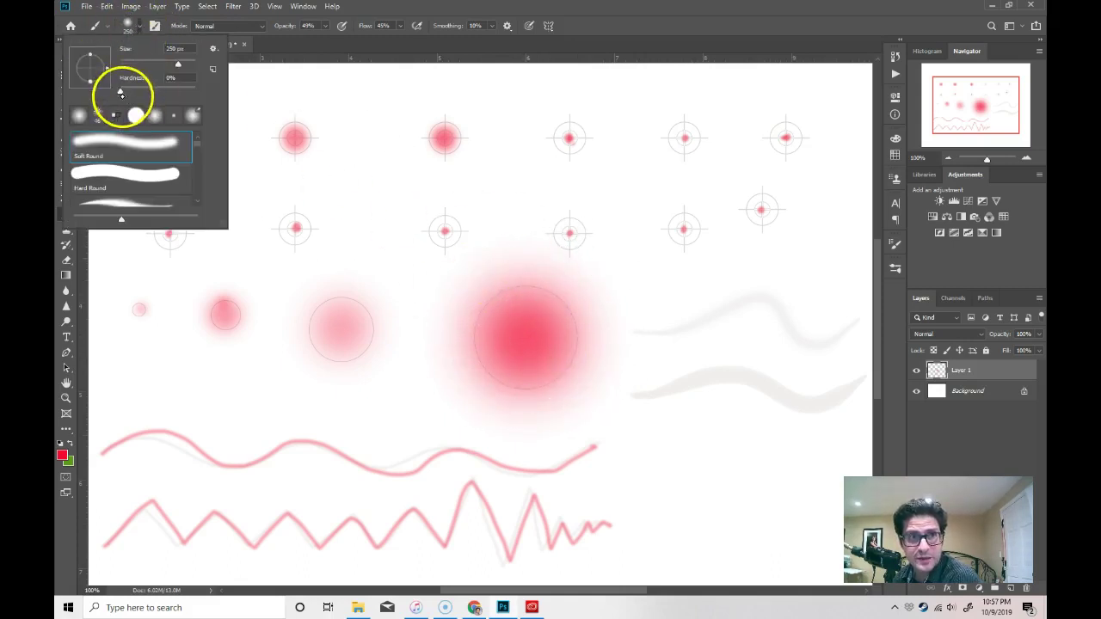
- Set brush Hardness to 100% and paint hard pink dots in the circles and below them
drag(126, 92, 197, 95)
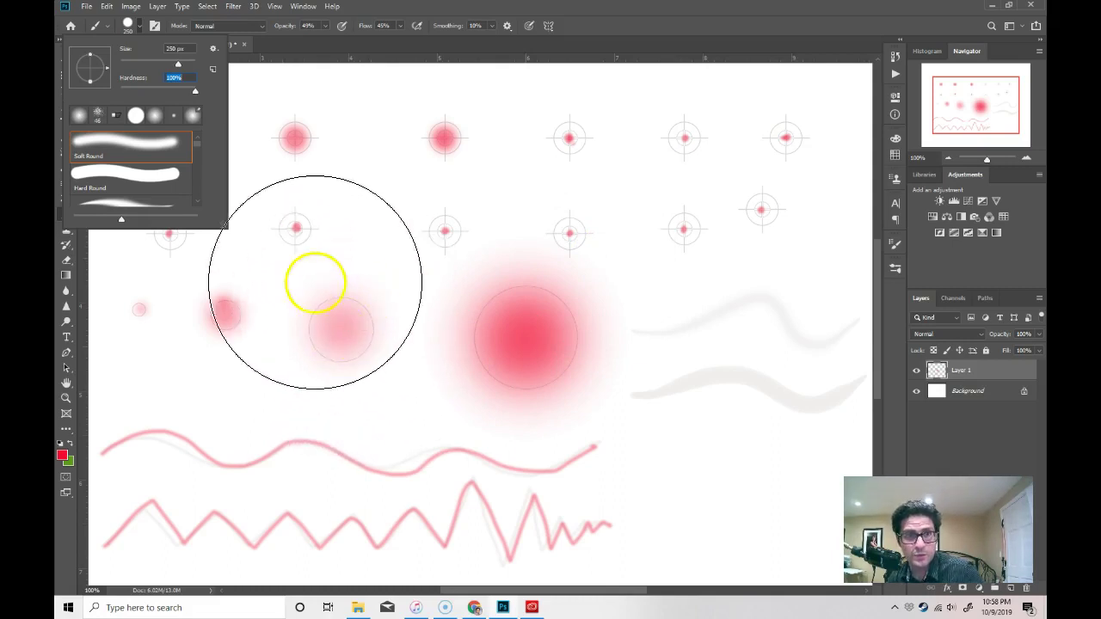
click(353, 329)
key(bracketleft)
key(bracketleft)
key(bracketleft)
key(bracketleft)
key(bracketleft)
key(bracketleft)
key(bracketleft)
key(bracketleft)
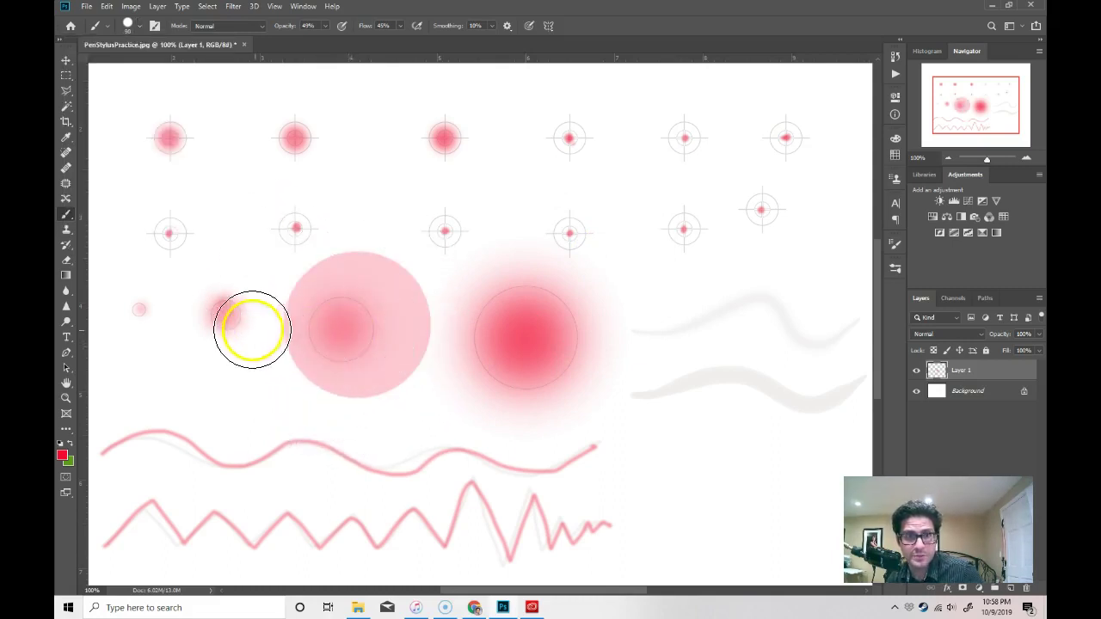
click(225, 315)
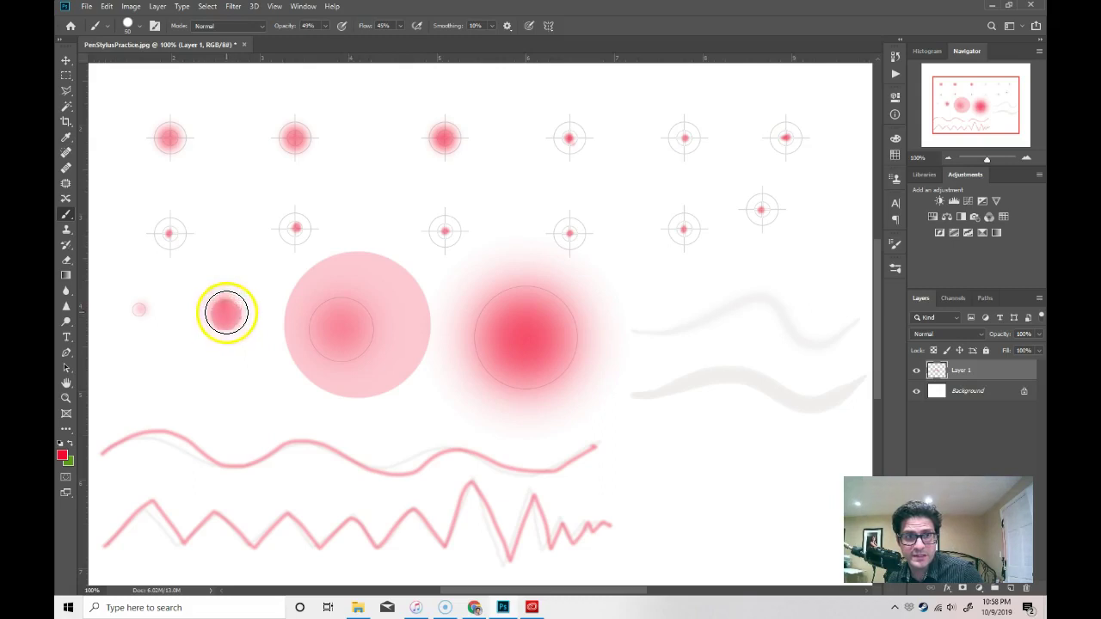
click(170, 360)
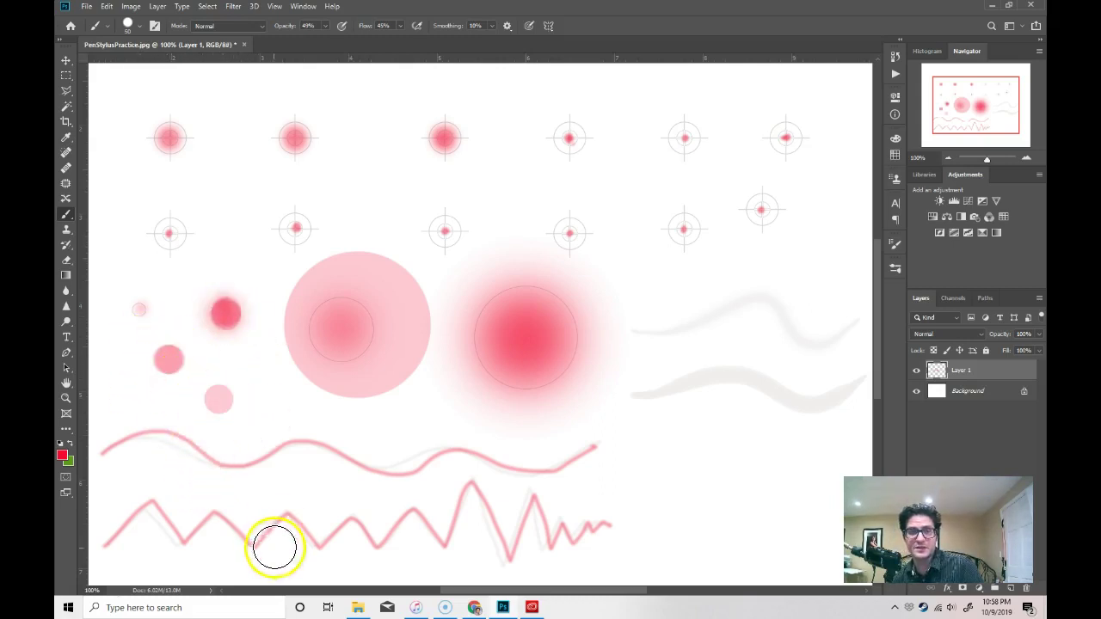
click(217, 394)
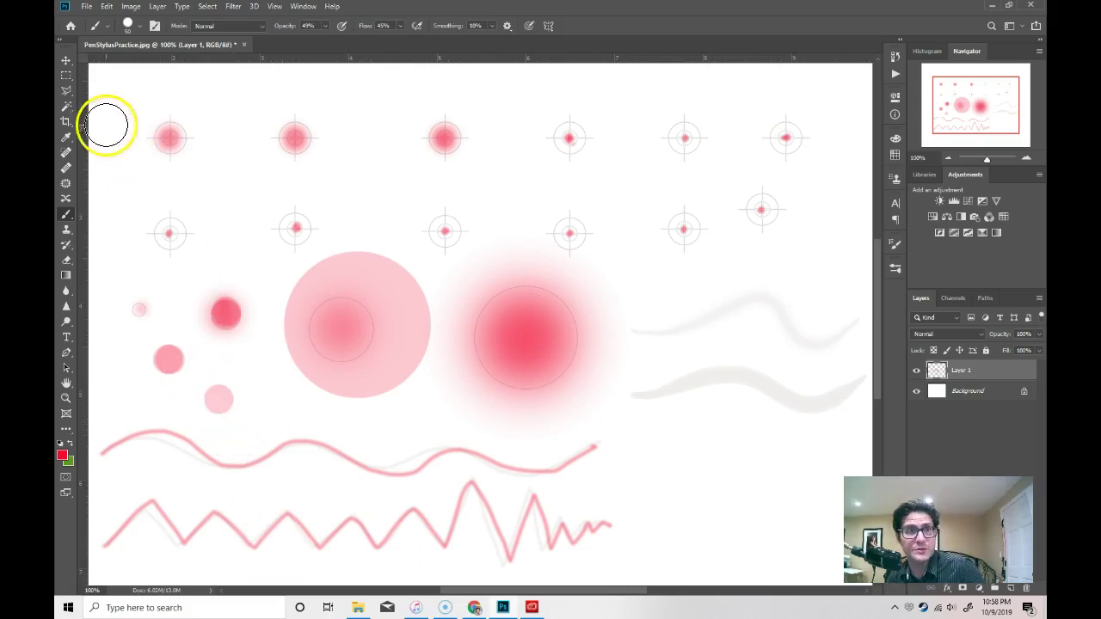
- Drop Hardness to 0% and build up a soft pink dot with repeated dabs
click(136, 26)
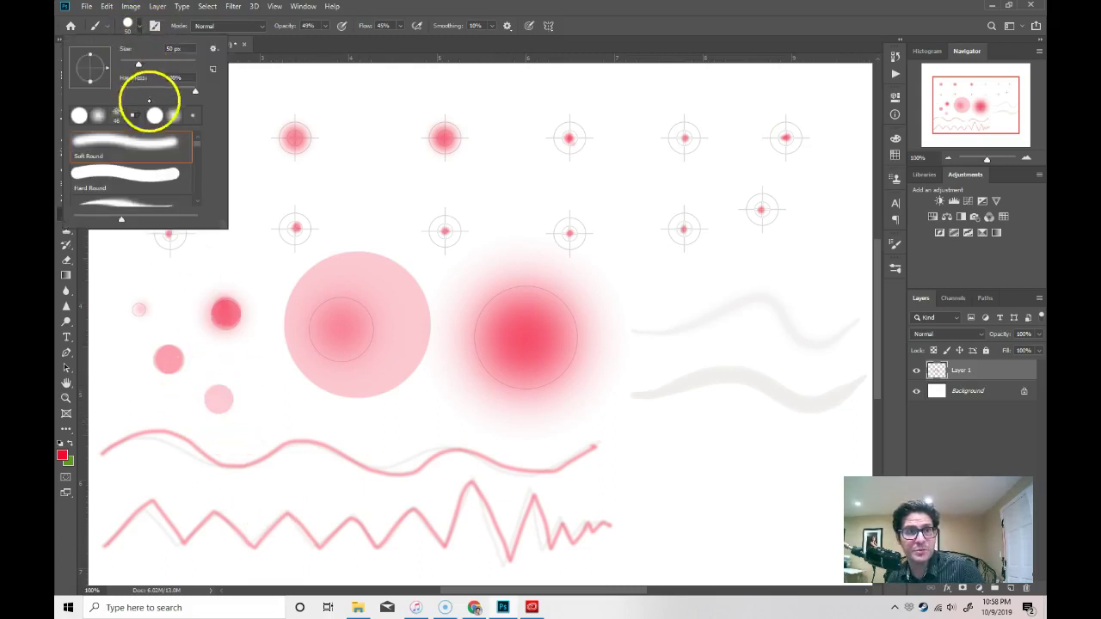
drag(195, 92, 123, 111)
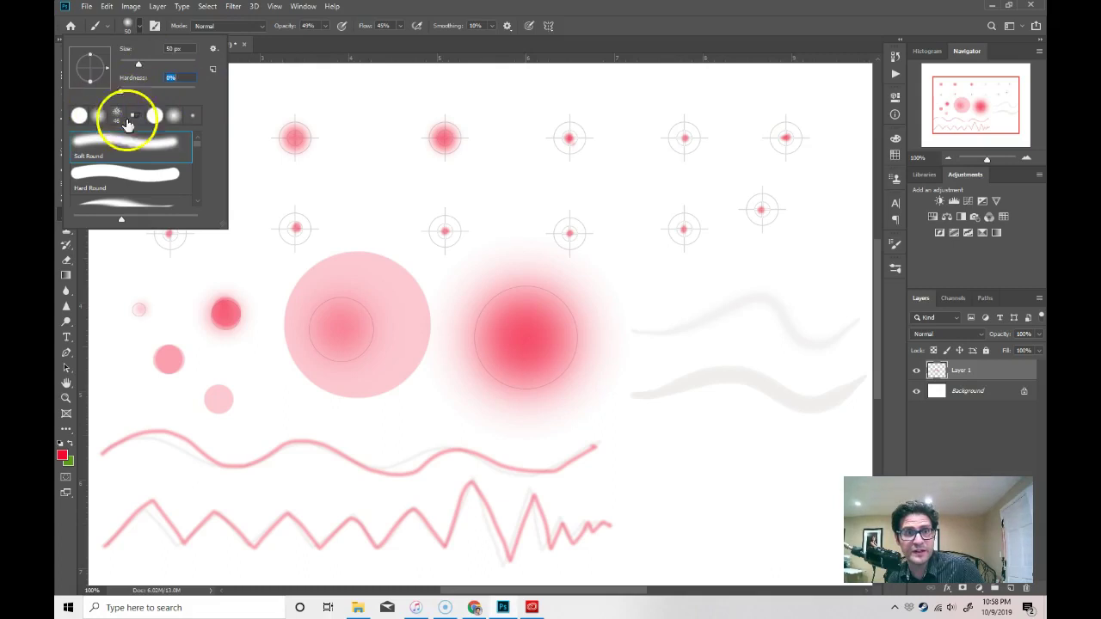
click(258, 379)
click(256, 377)
click(256, 378)
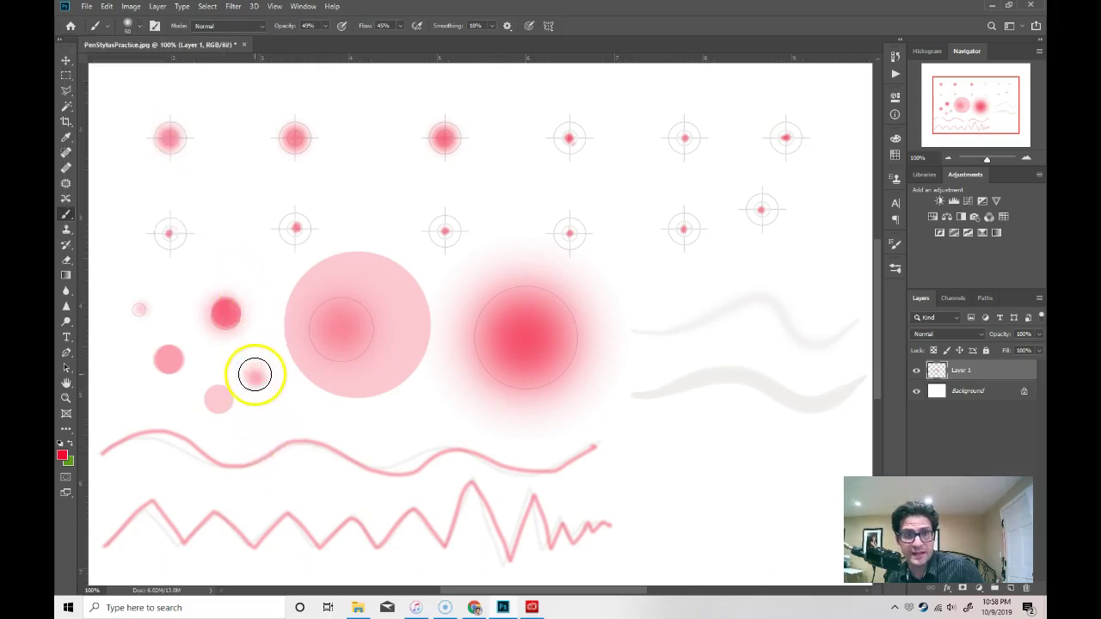
click(255, 378)
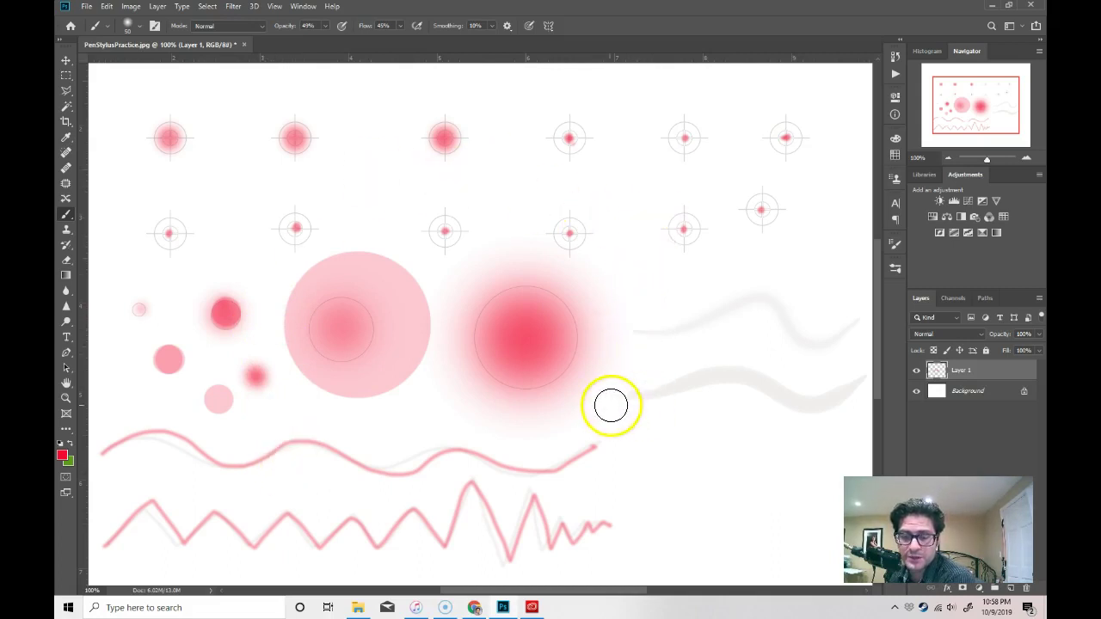
- Paint three loose soft pink strokes on the right half, then bring up Brush Settings
mouse_move(533, 429)
mouse_down()
mouse_move(648, 433)
mouse_move(748, 469)
mouse_up()
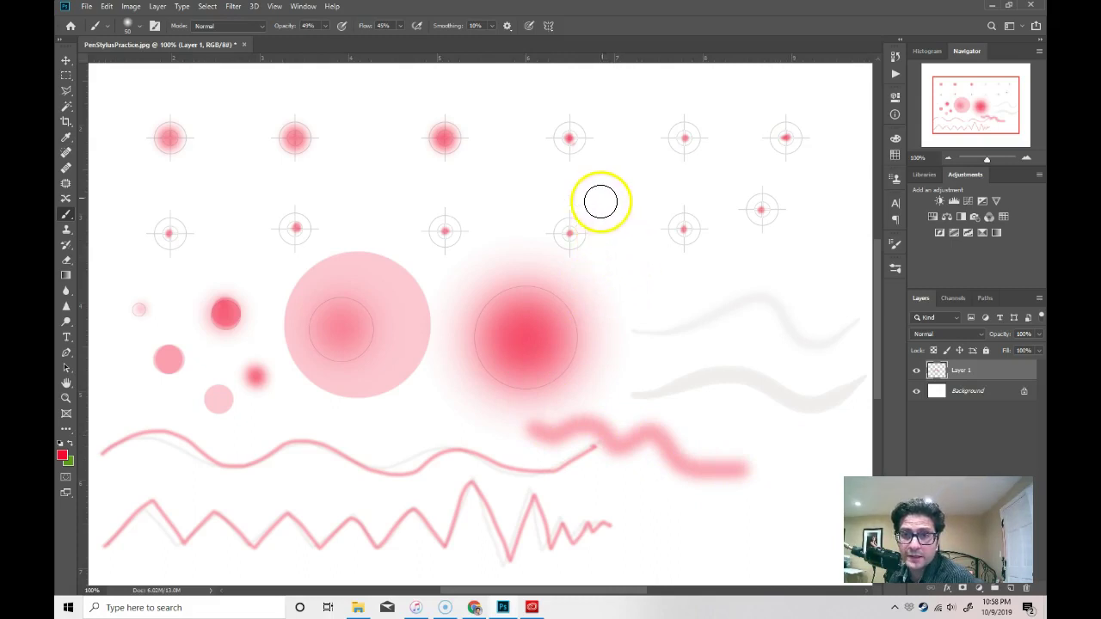
drag(602, 190, 685, 303)
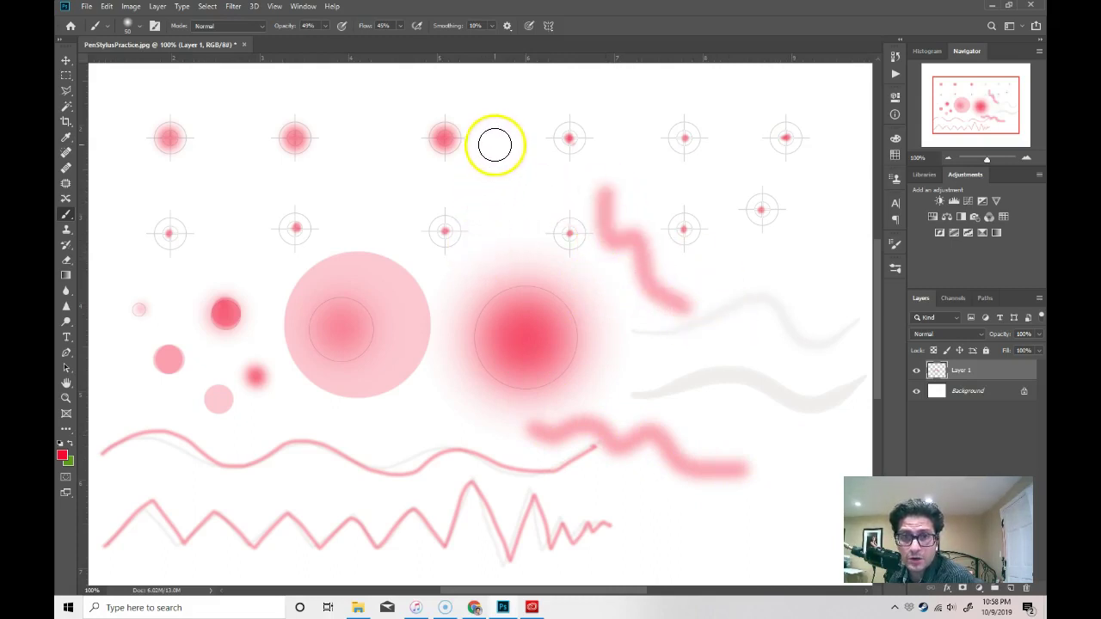
drag(492, 143, 564, 277)
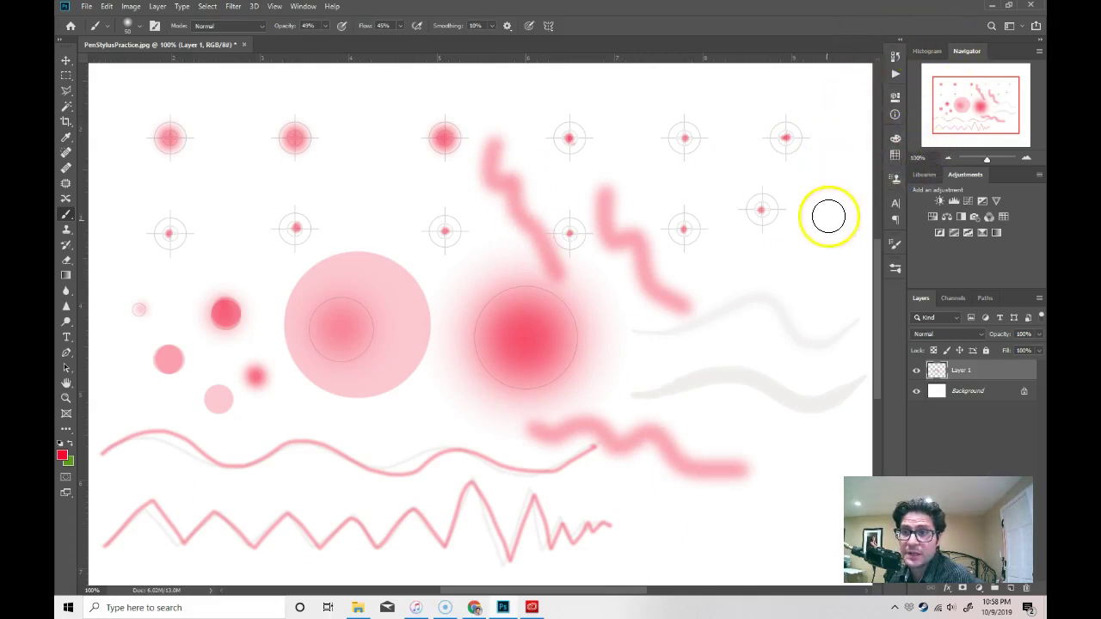
click(895, 244)
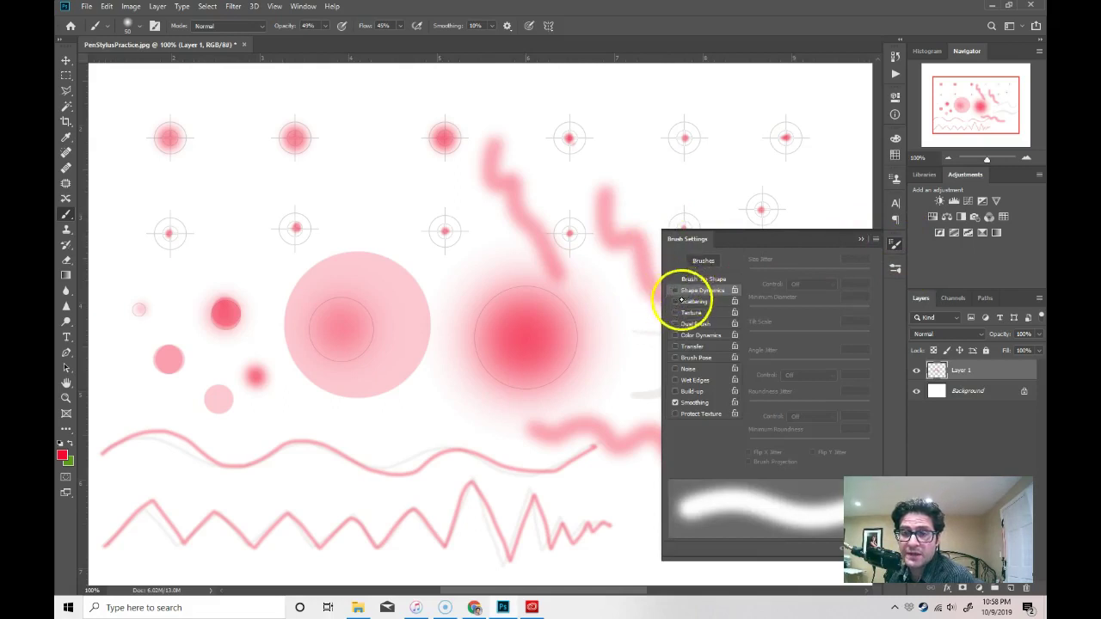
- Enable Shape Dynamics with size jitter controlled by Pen Pressure, then collapse Brush Settings
click(676, 291)
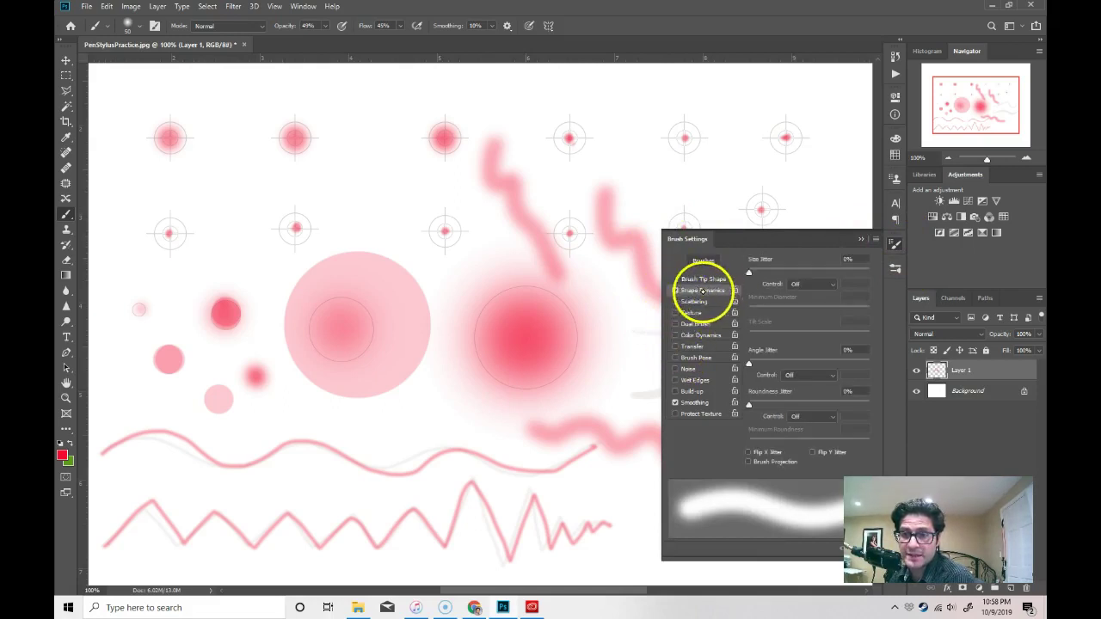
click(818, 284)
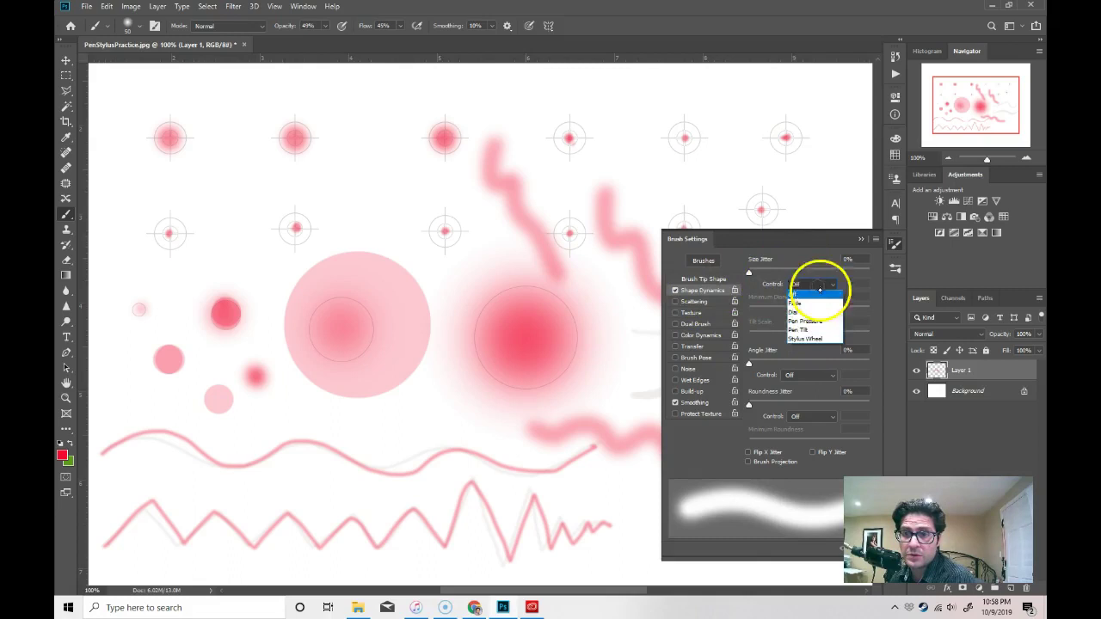
click(800, 329)
click(812, 283)
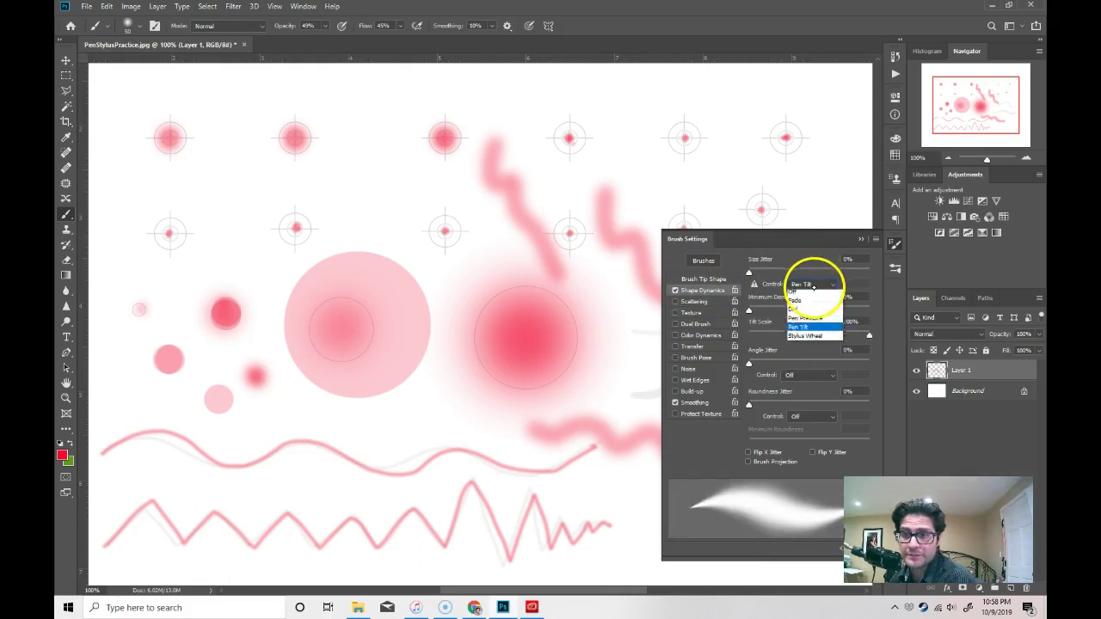
click(806, 322)
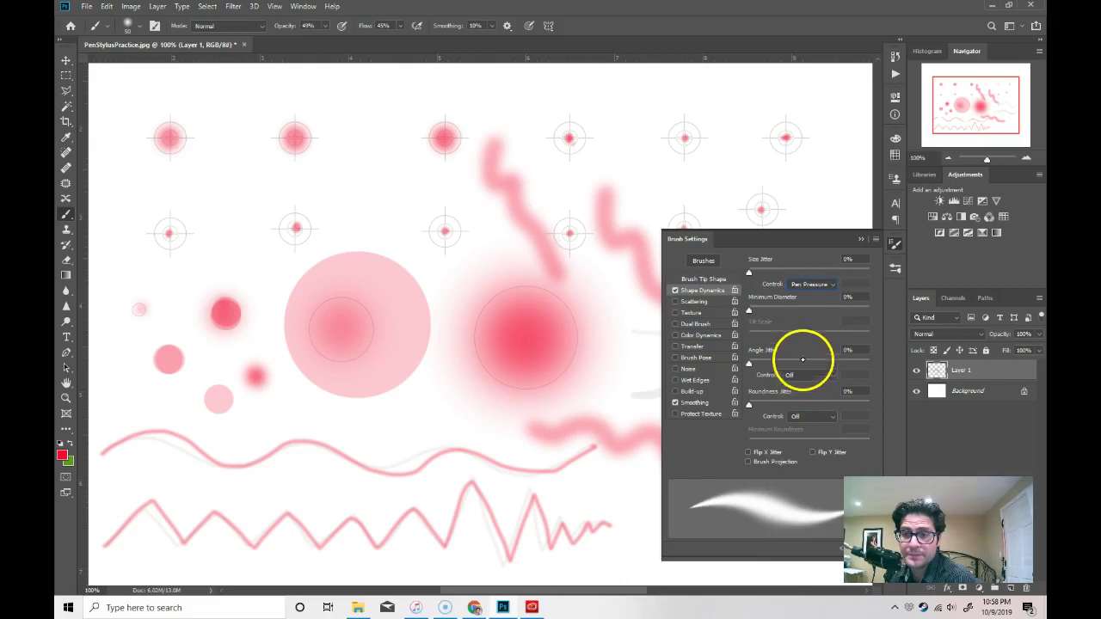
click(860, 239)
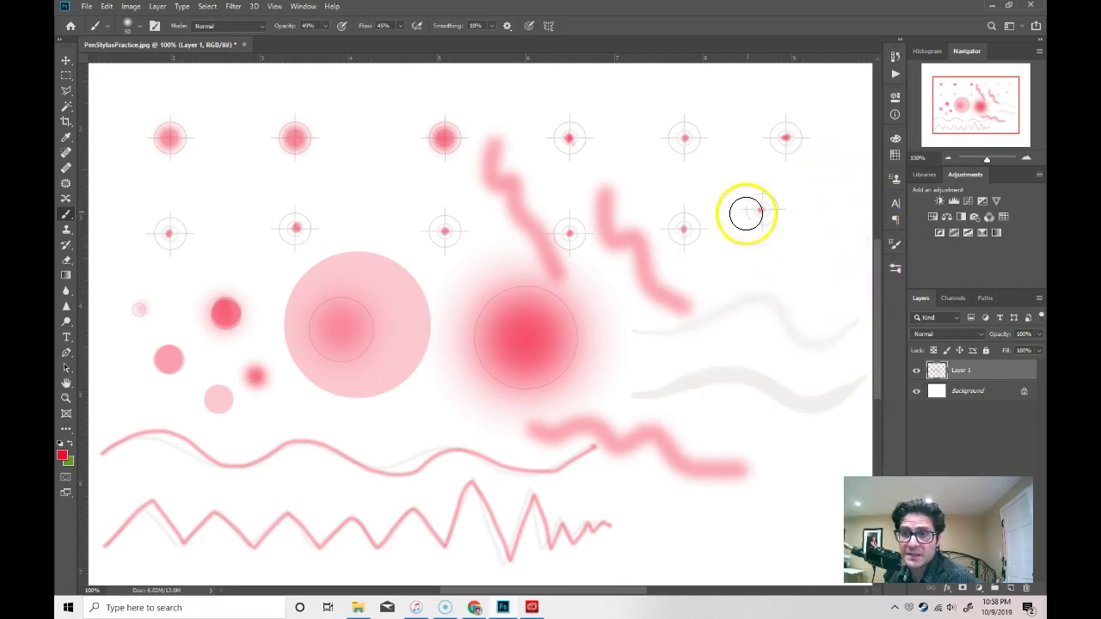
- Paint a pressure-tapered pink loop in the upper right and trace the upper grey wave
mouse_move(716, 142)
mouse_down()
mouse_move(714, 201)
mouse_move(772, 256)
mouse_move(823, 177)
mouse_move(781, 117)
mouse_move(711, 118)
mouse_move(659, 177)
mouse_move(691, 249)
mouse_move(838, 182)
mouse_up()
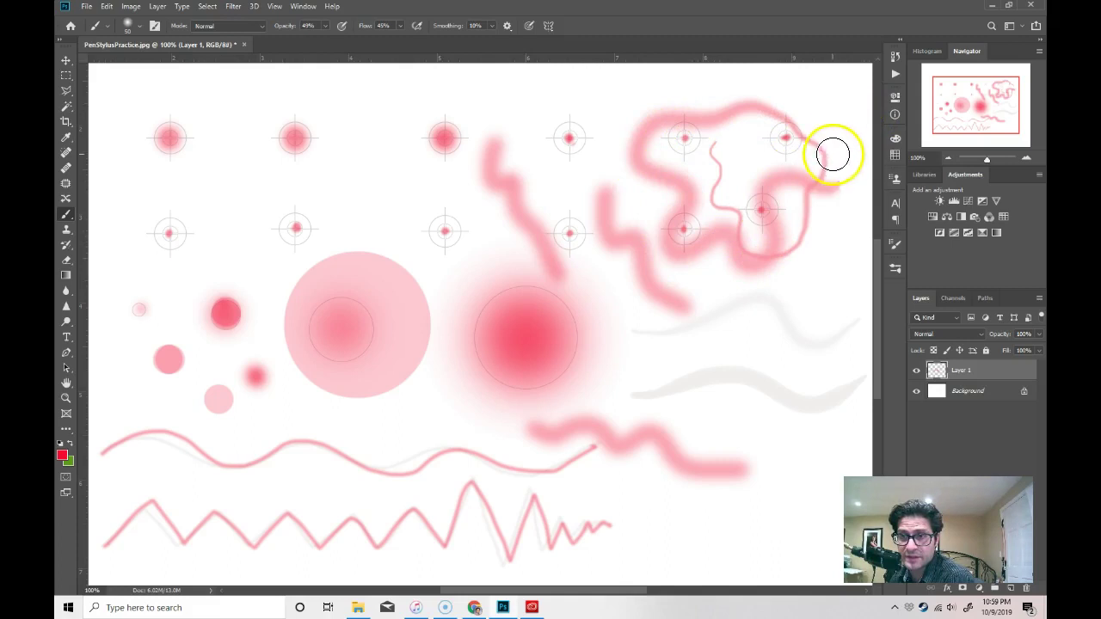
mouse_move(634, 330)
mouse_down()
mouse_move(684, 328)
mouse_move(762, 298)
mouse_move(807, 344)
mouse_move(862, 315)
mouse_up()
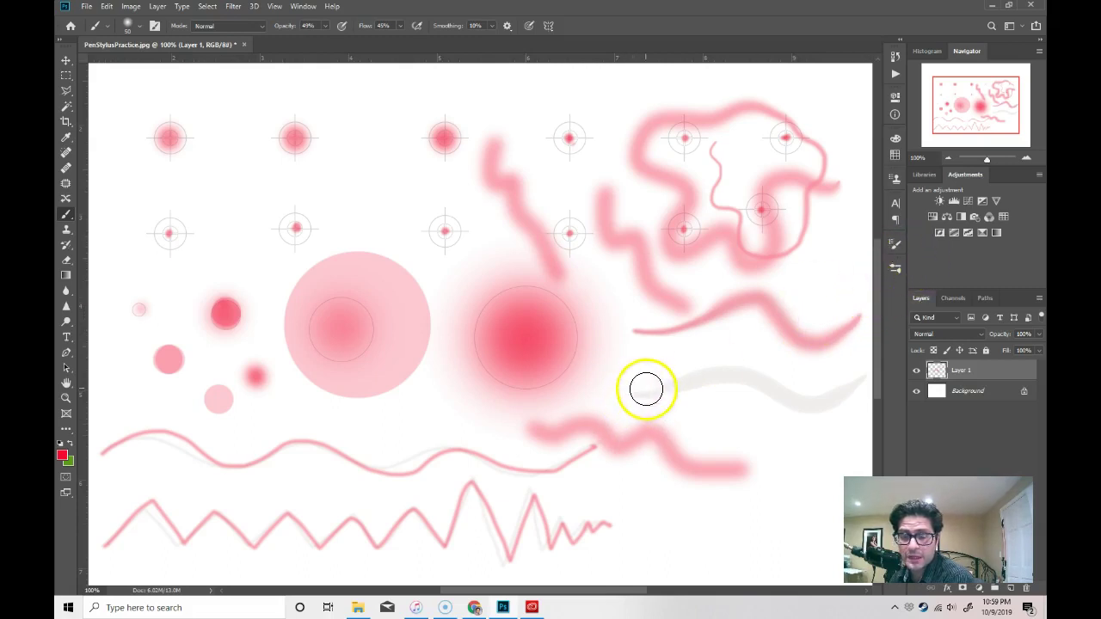
- Set Hardness to 100%, paint a hard pink stroke along the lower wave, and close the scribble's loop
right_click(600, 362)
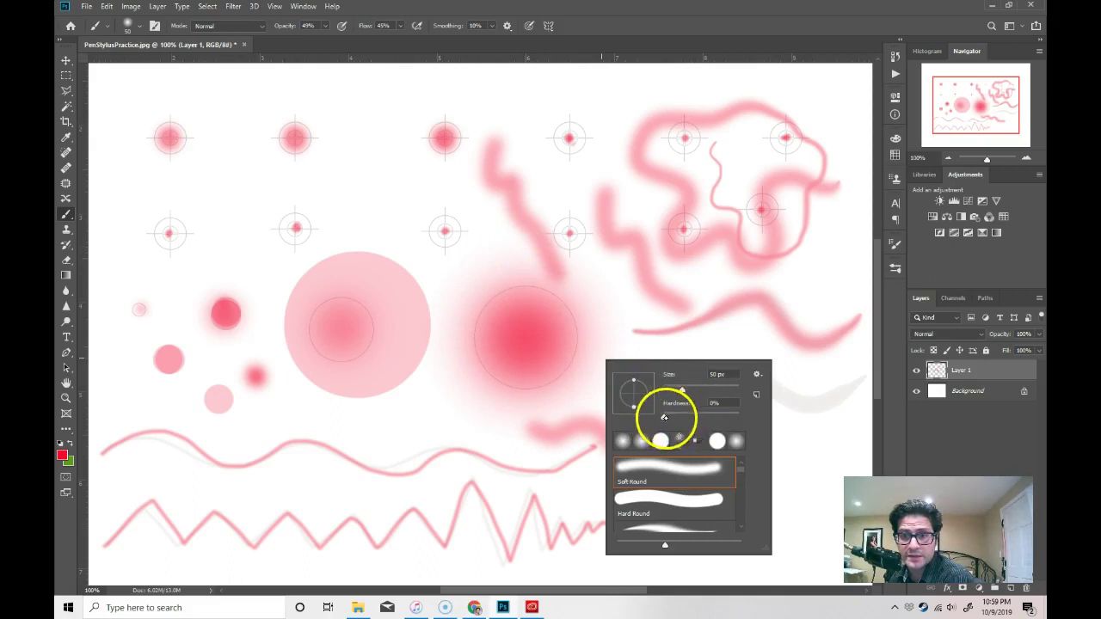
drag(659, 418, 750, 401)
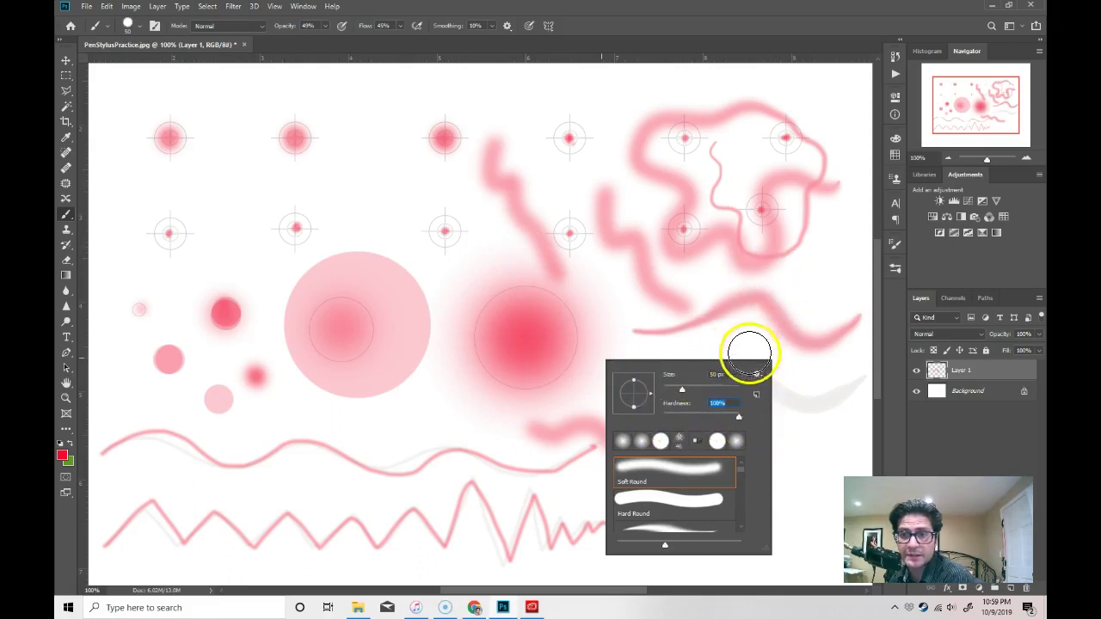
click(599, 335)
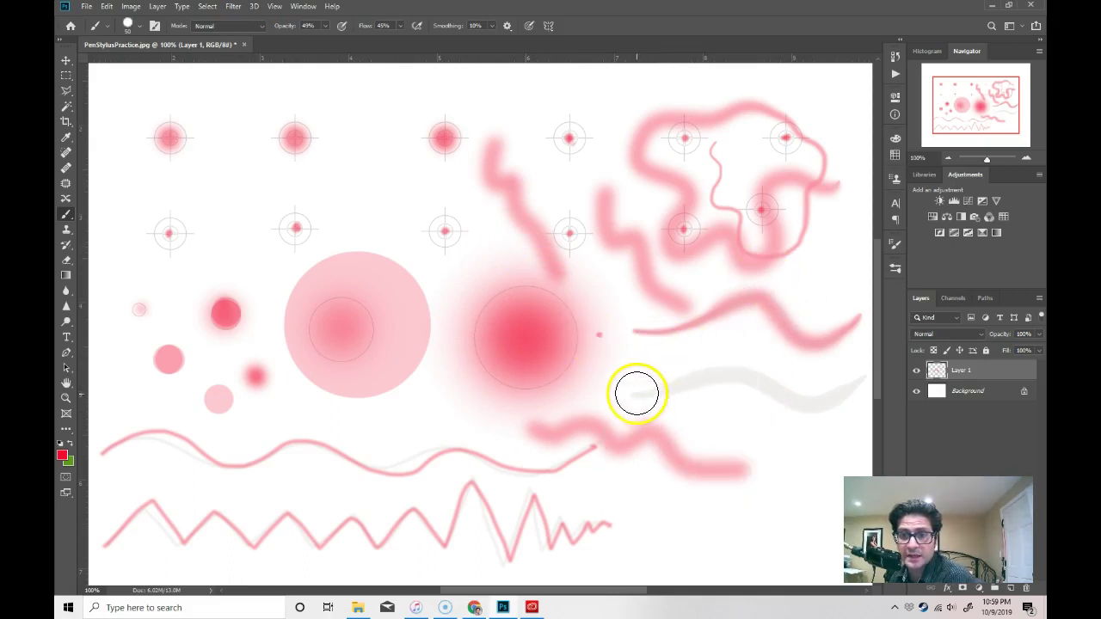
mouse_move(636, 395)
mouse_down()
mouse_move(747, 376)
mouse_move(804, 411)
mouse_move(860, 381)
mouse_up()
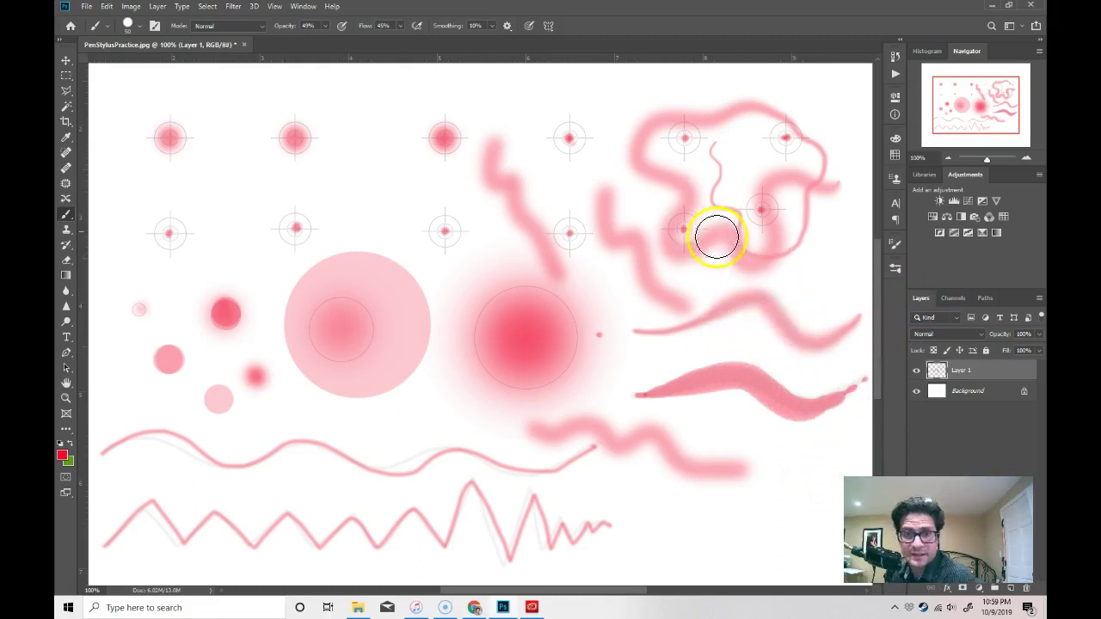
drag(762, 290, 794, 229)
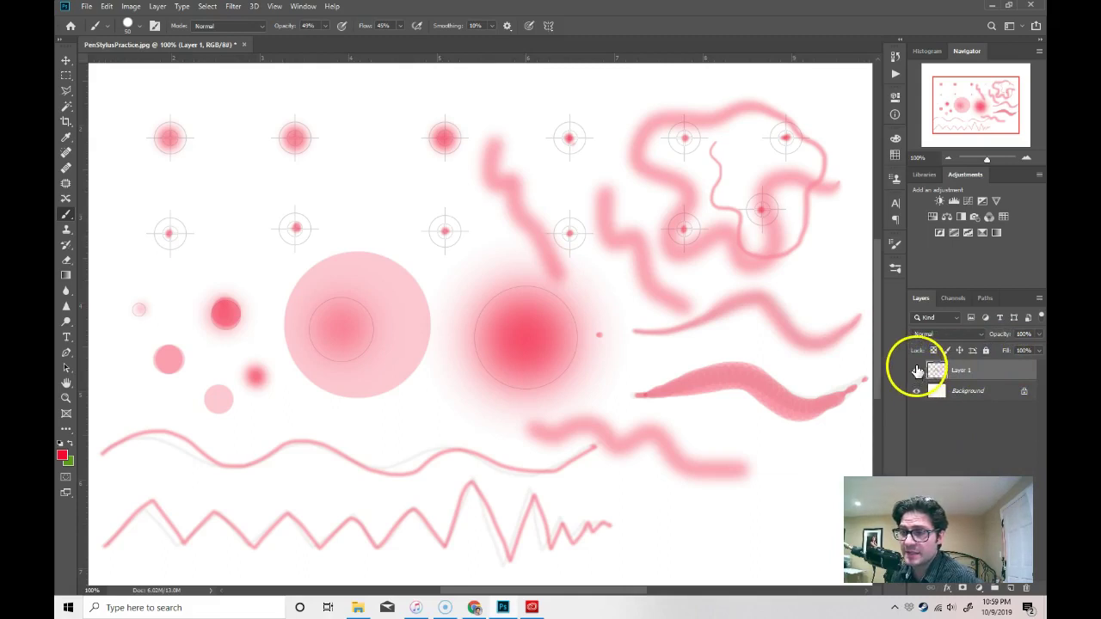
- Hide Layer 1, add a new Layer 2, and set the foreground colour to blue (3a1bf3)
click(917, 370)
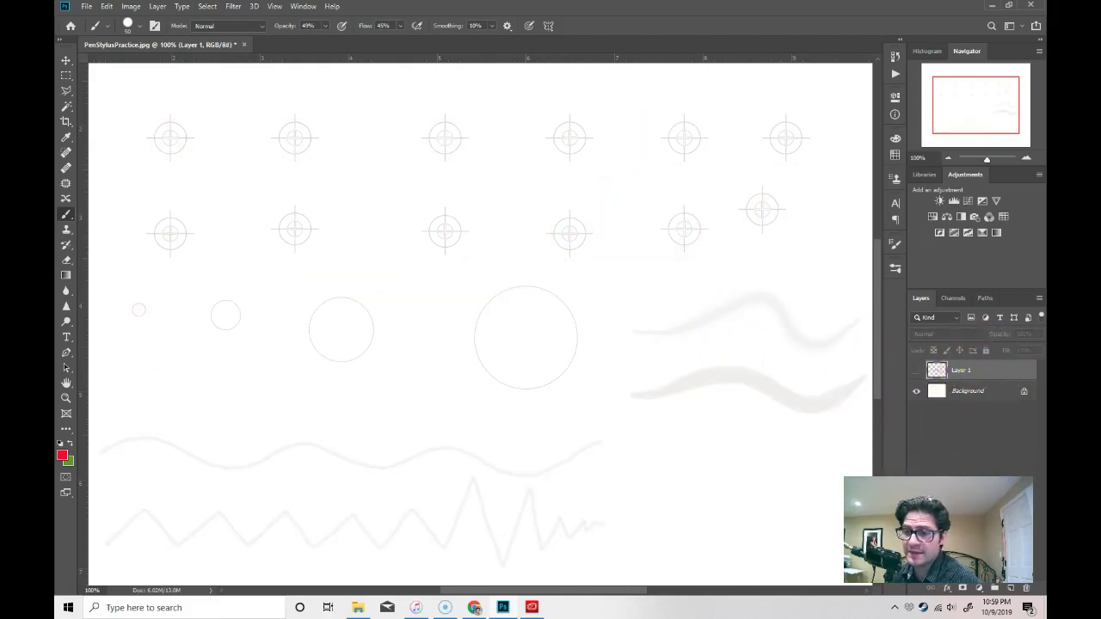
click(1010, 588)
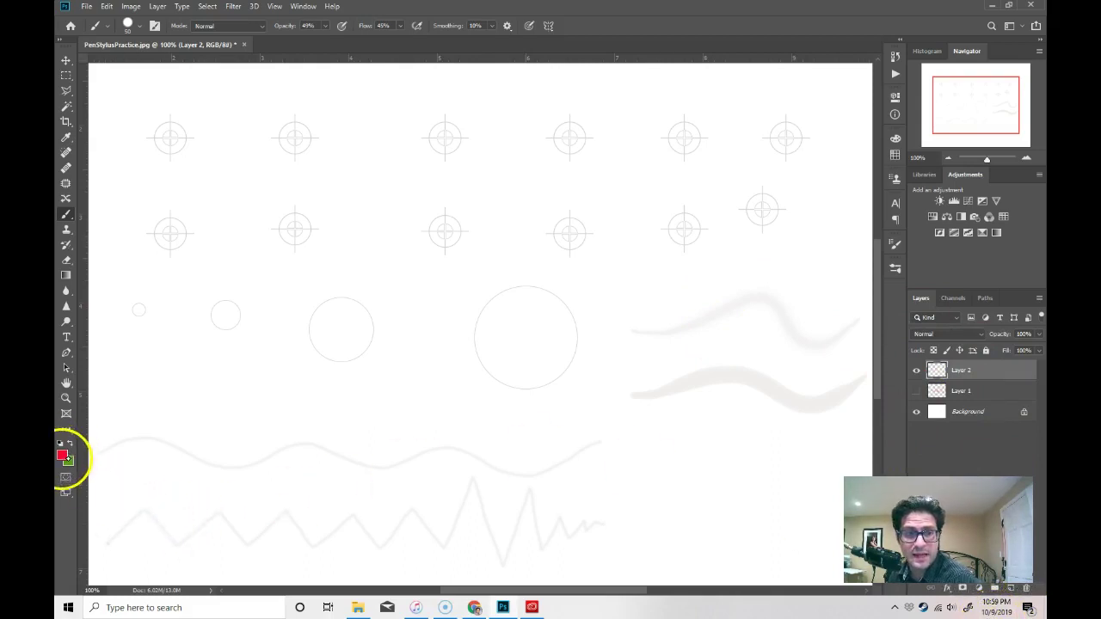
click(63, 456)
click(518, 204)
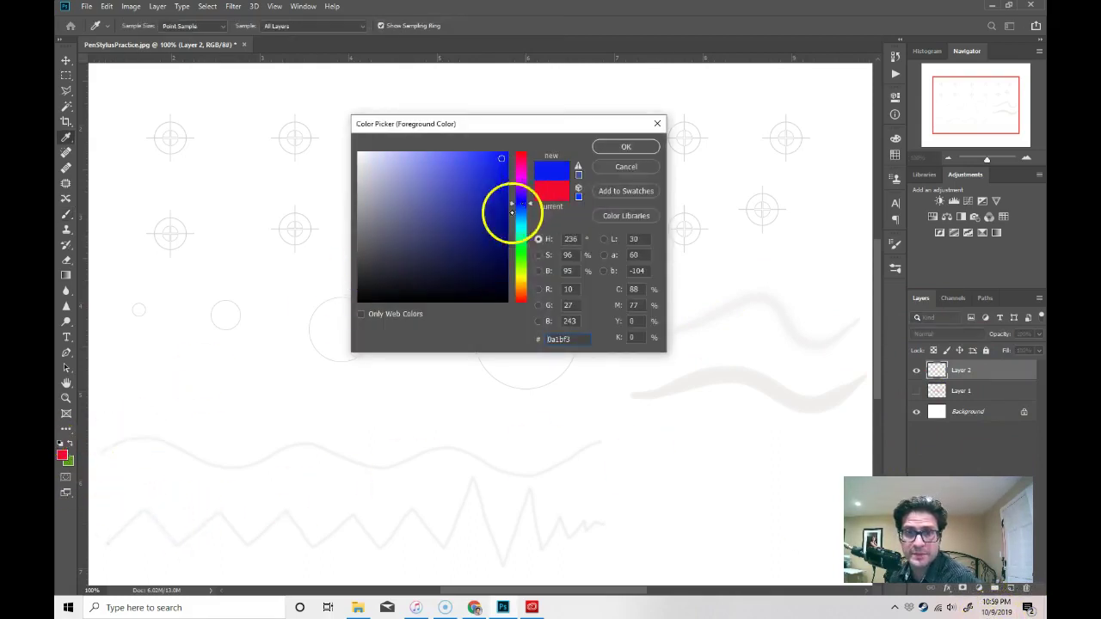
click(626, 146)
- Reduce the brush size to 12 px
key(b)
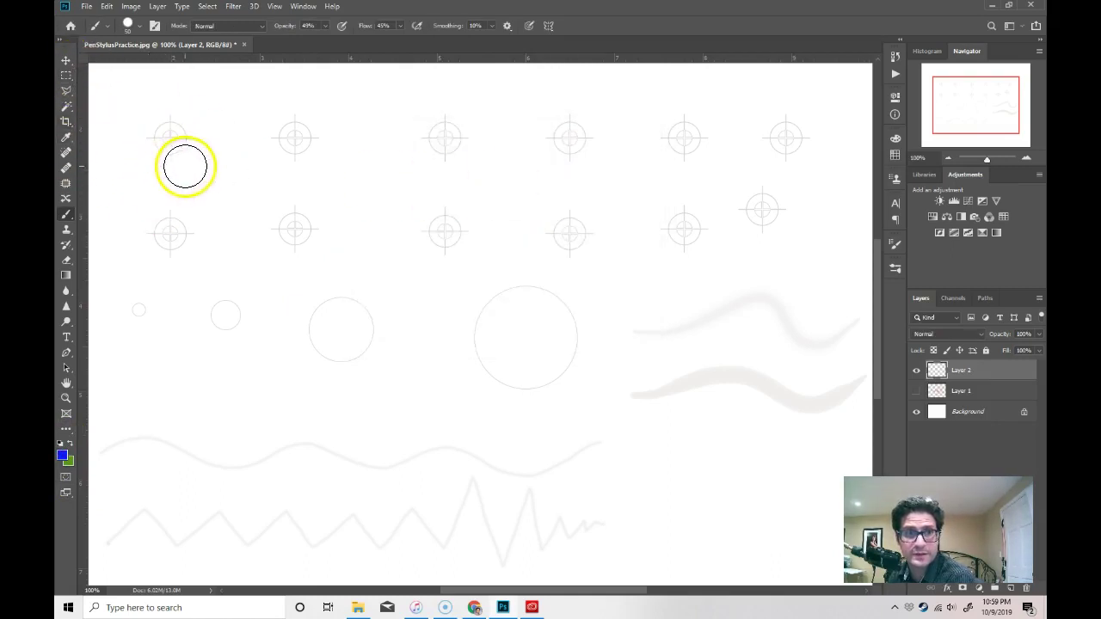
right_click(192, 172)
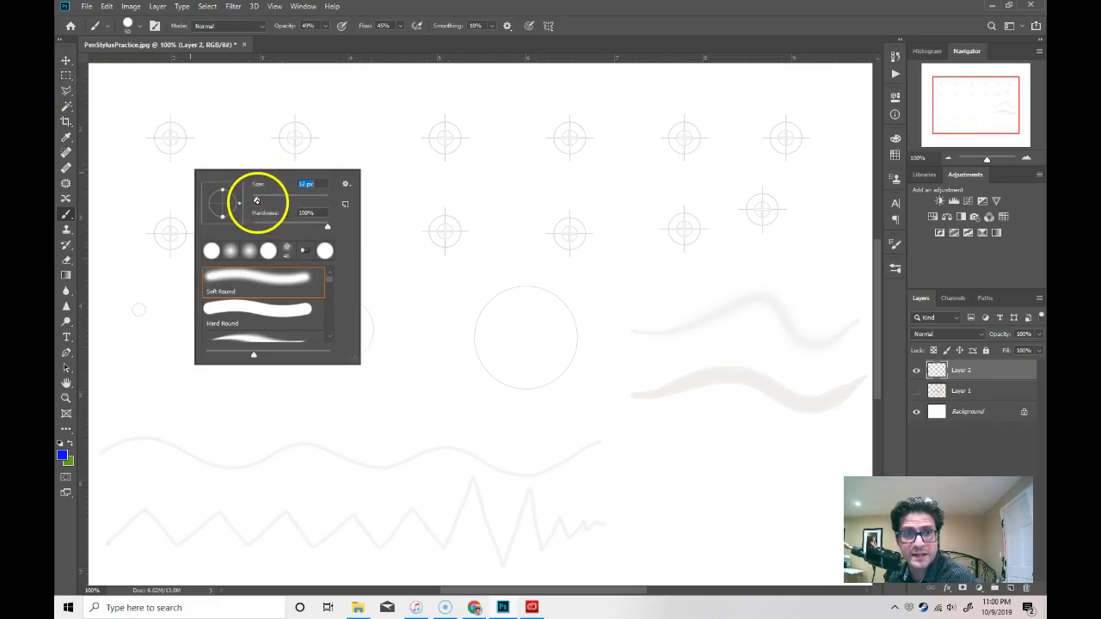
click(172, 145)
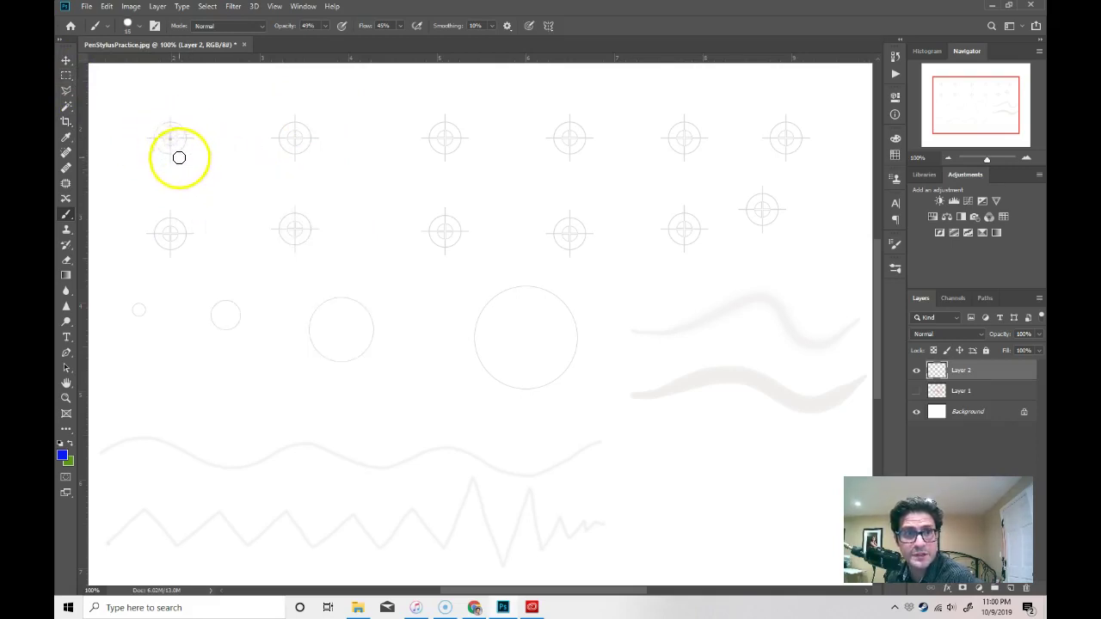
- Dab blue on the second through sixth top-row targets and in the tiny, small and medium circles
click(295, 138)
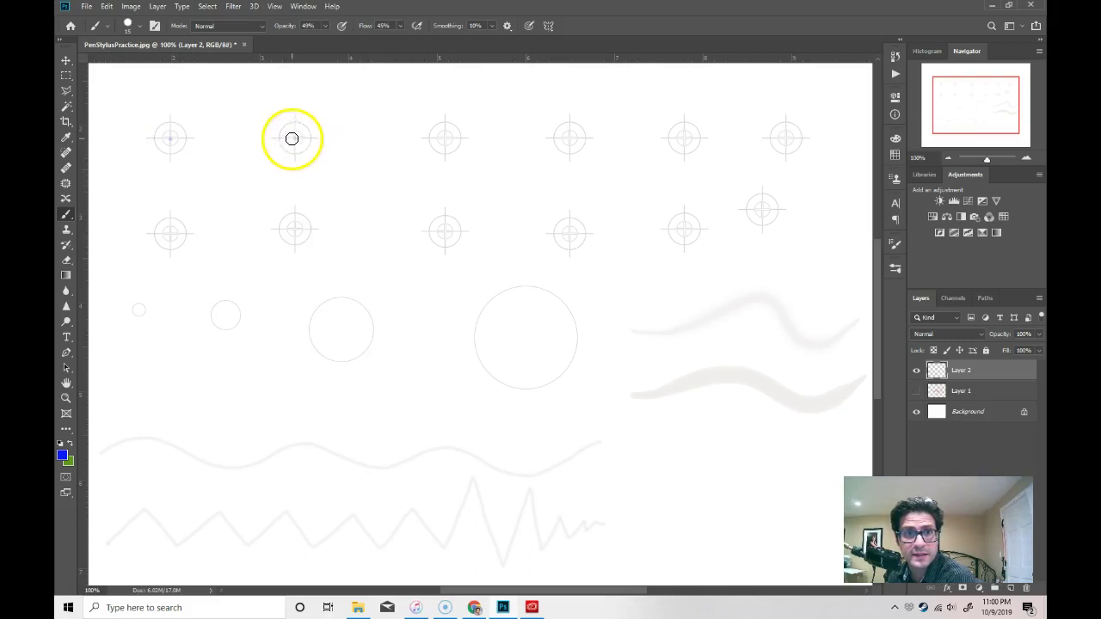
click(445, 139)
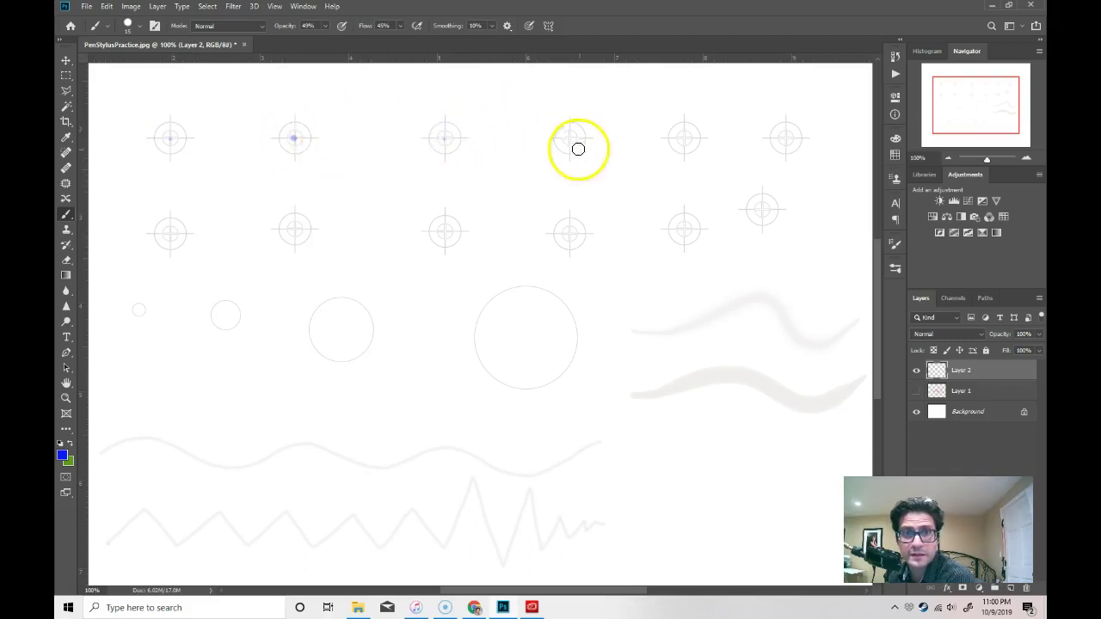
click(571, 139)
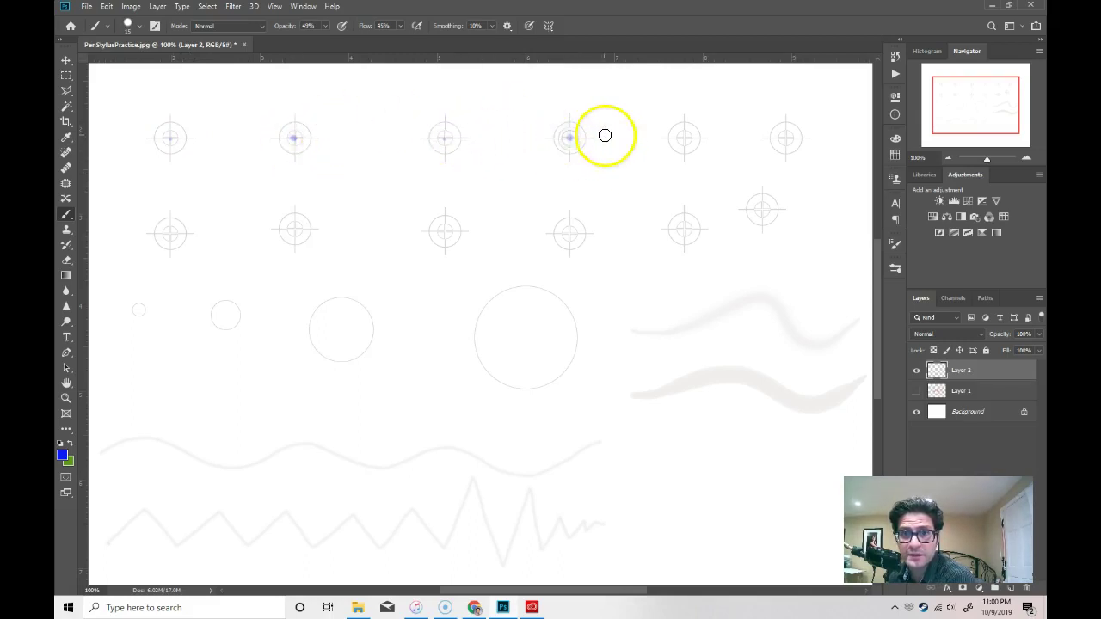
click(684, 138)
click(787, 139)
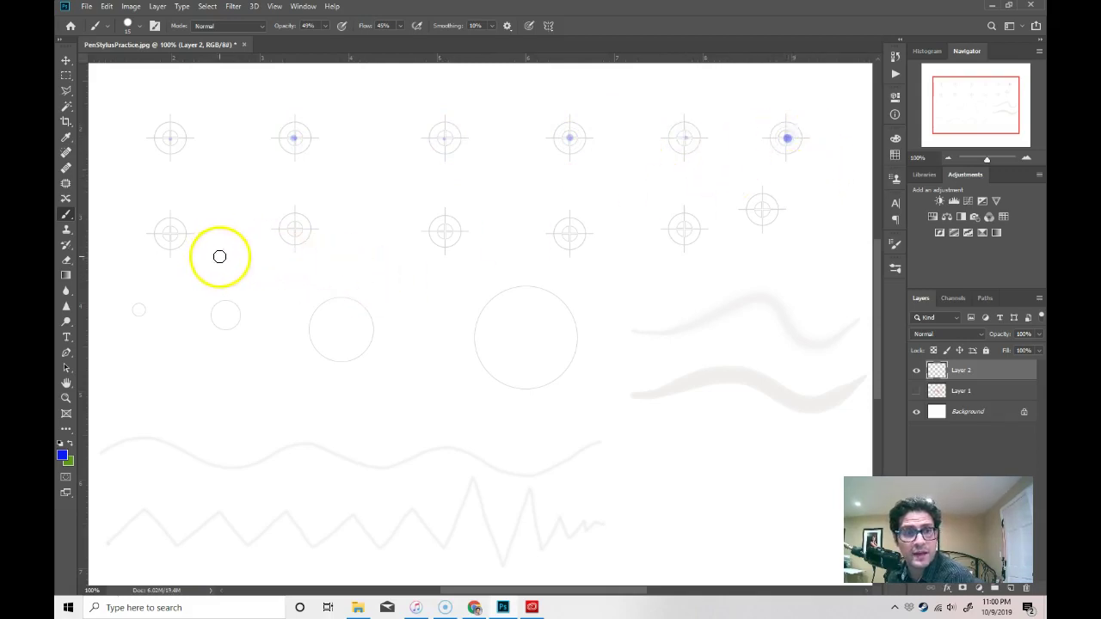
click(137, 310)
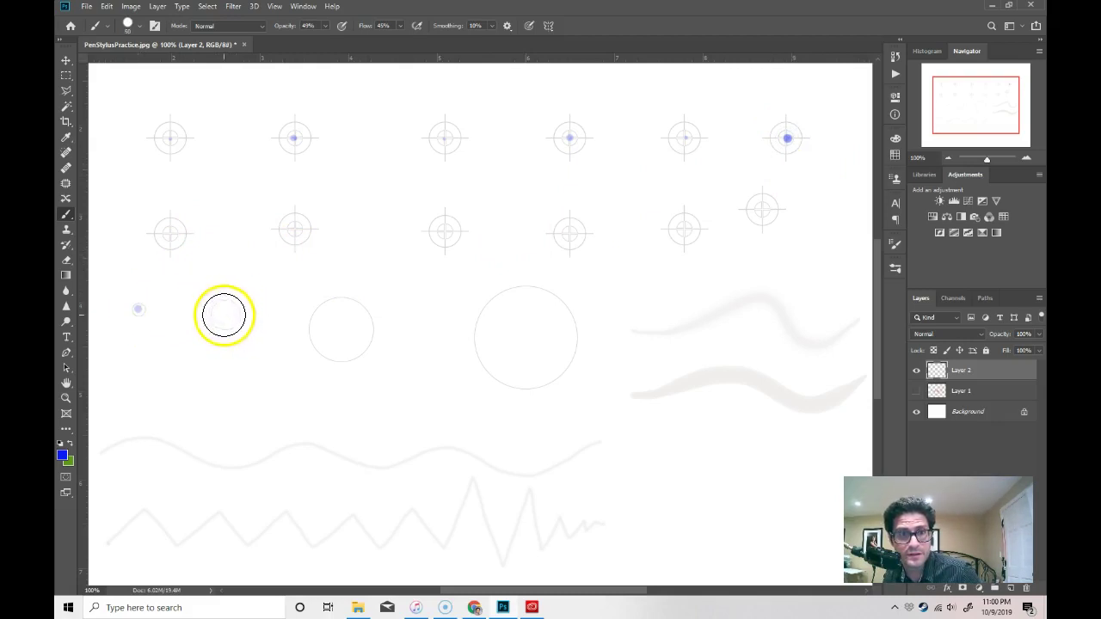
click(224, 315)
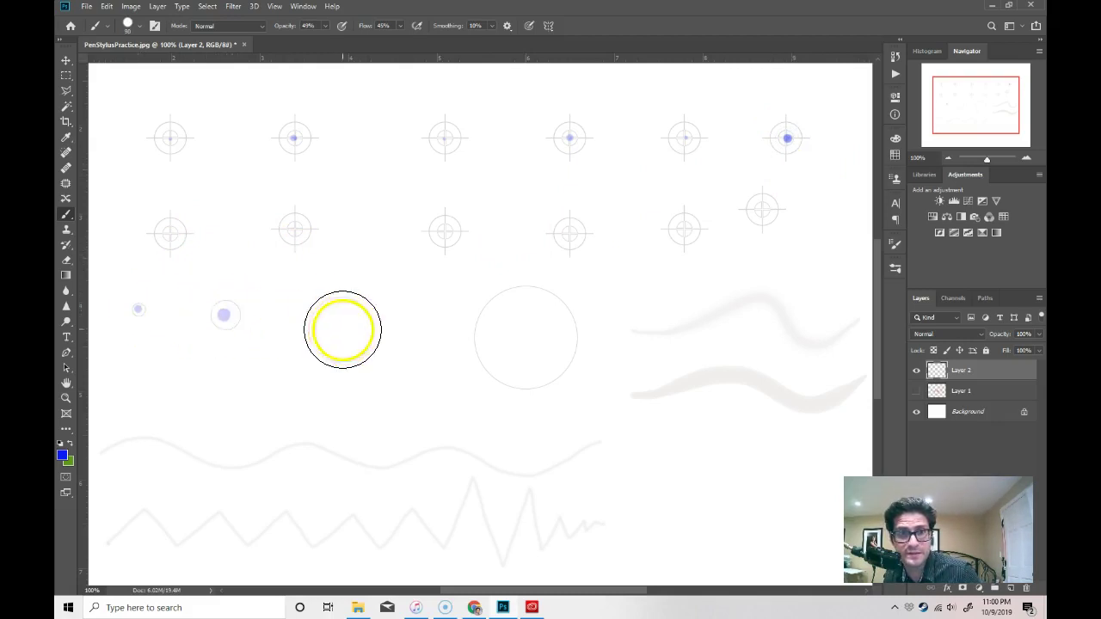
click(340, 330)
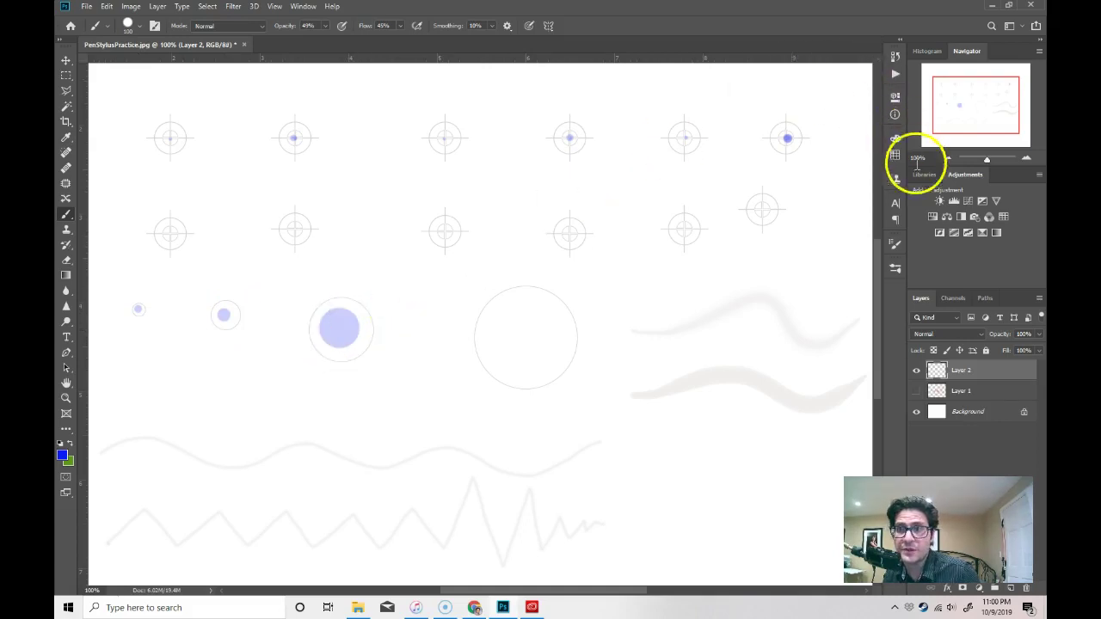
- In Brush Settings, turn off Shape Dynamics, test Scattering, Texture and Color Dynamics, and enable Transfer
click(895, 244)
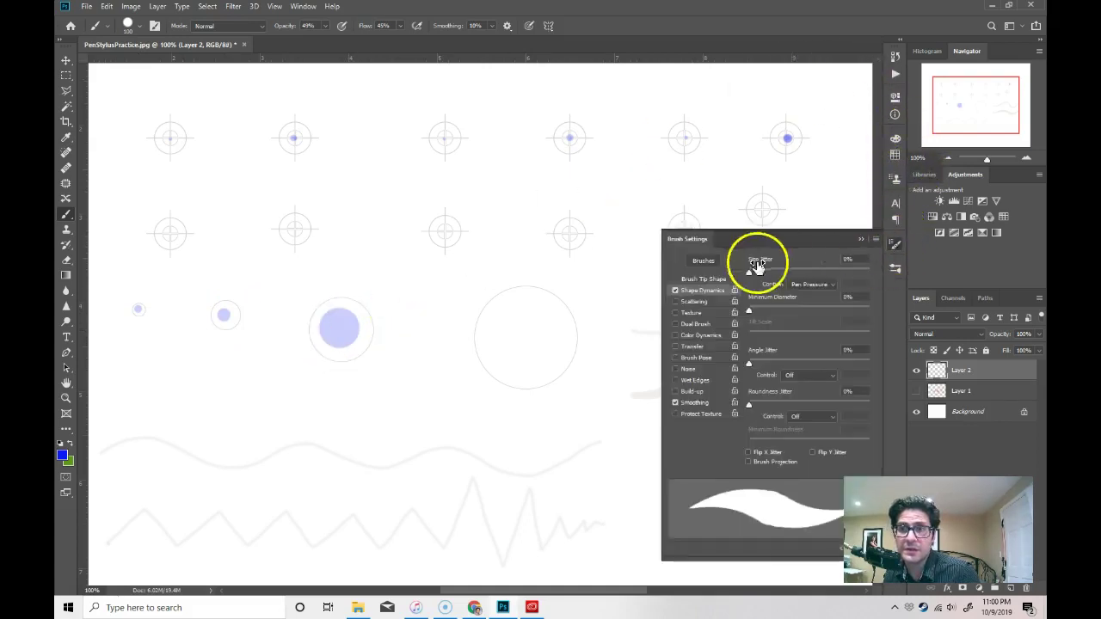
click(675, 290)
click(675, 291)
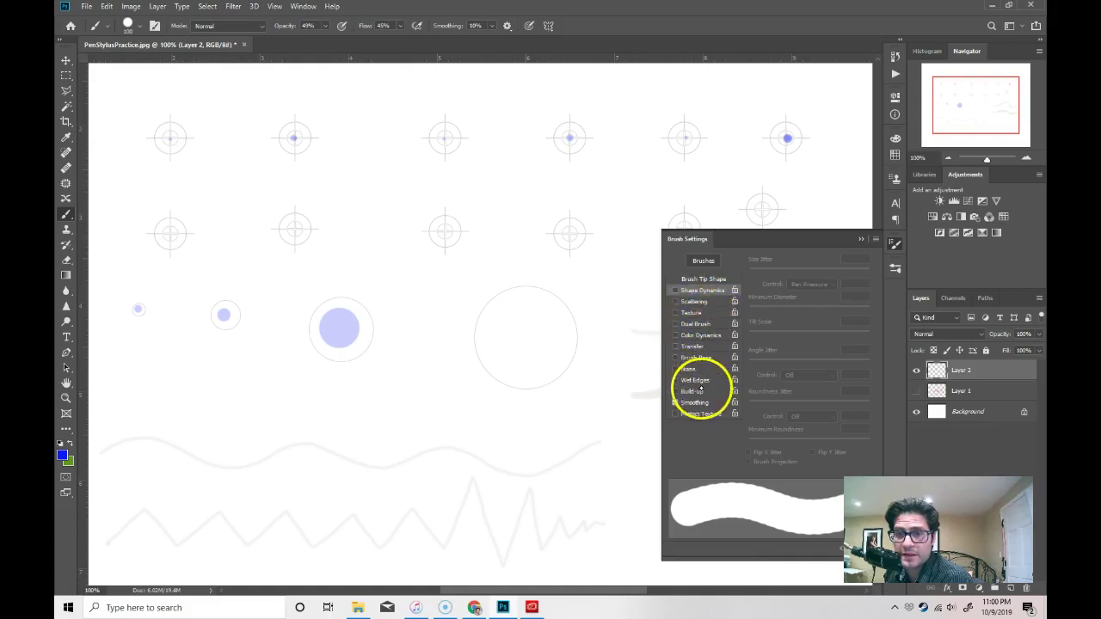
click(693, 301)
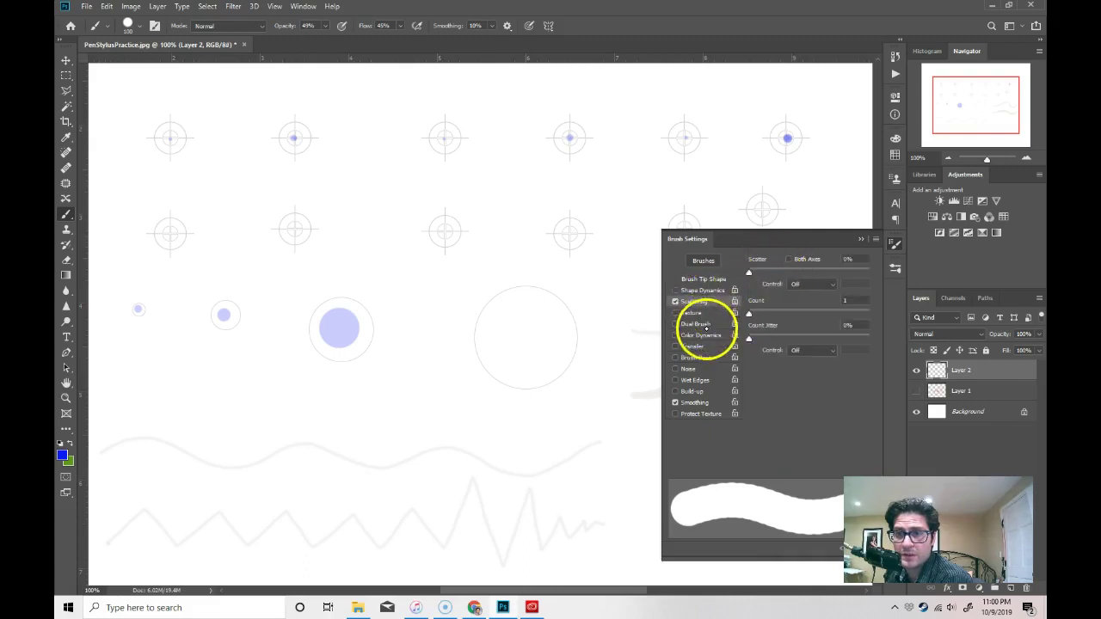
click(689, 312)
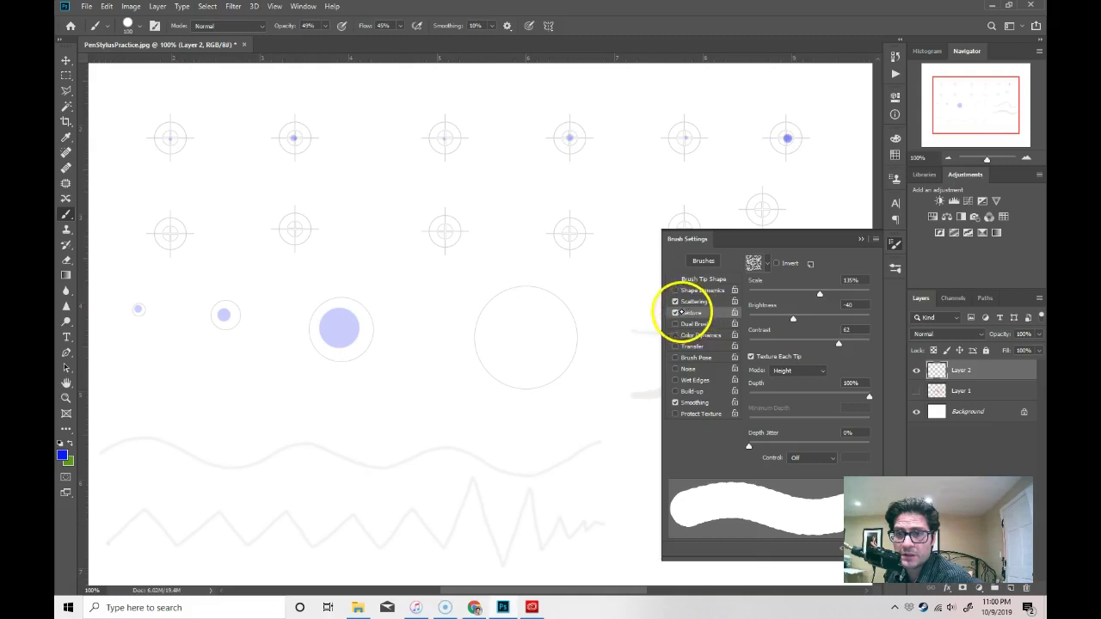
click(674, 313)
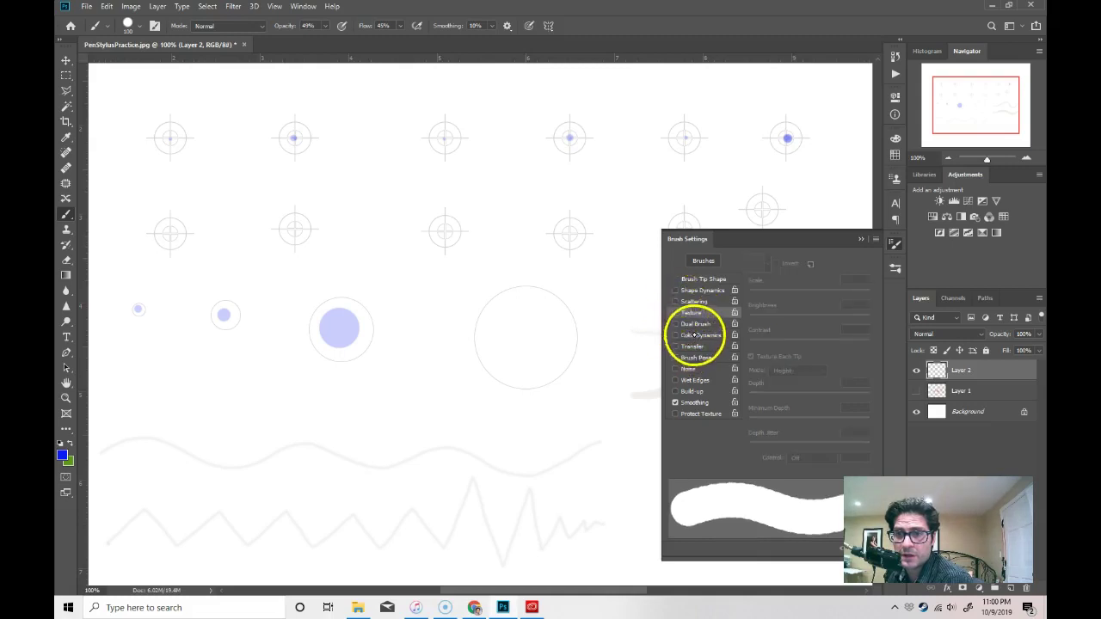
click(695, 335)
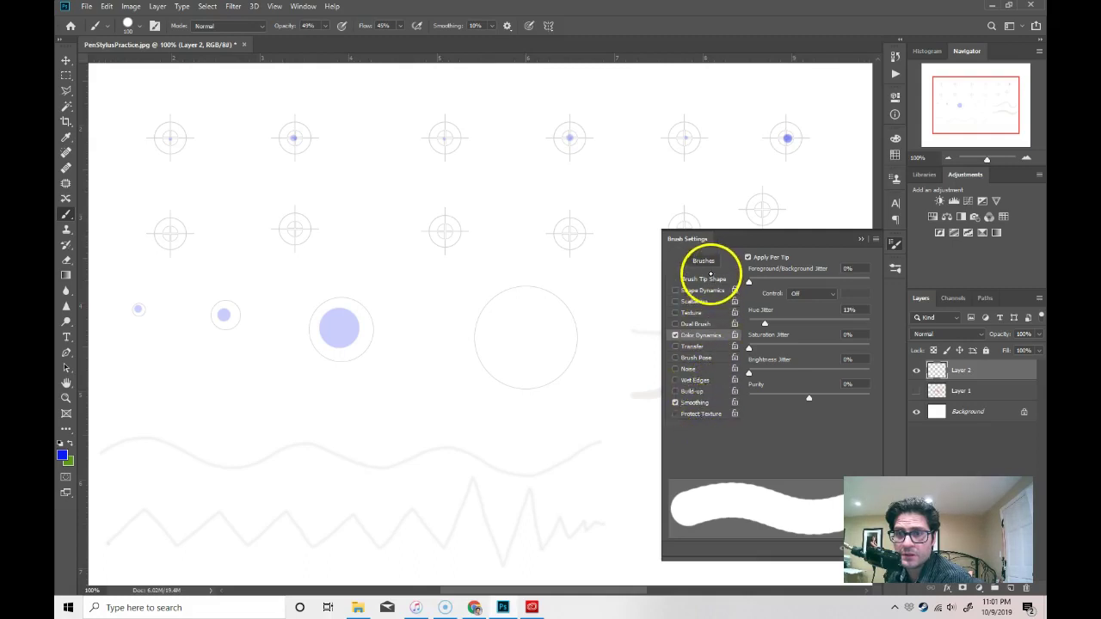
click(675, 346)
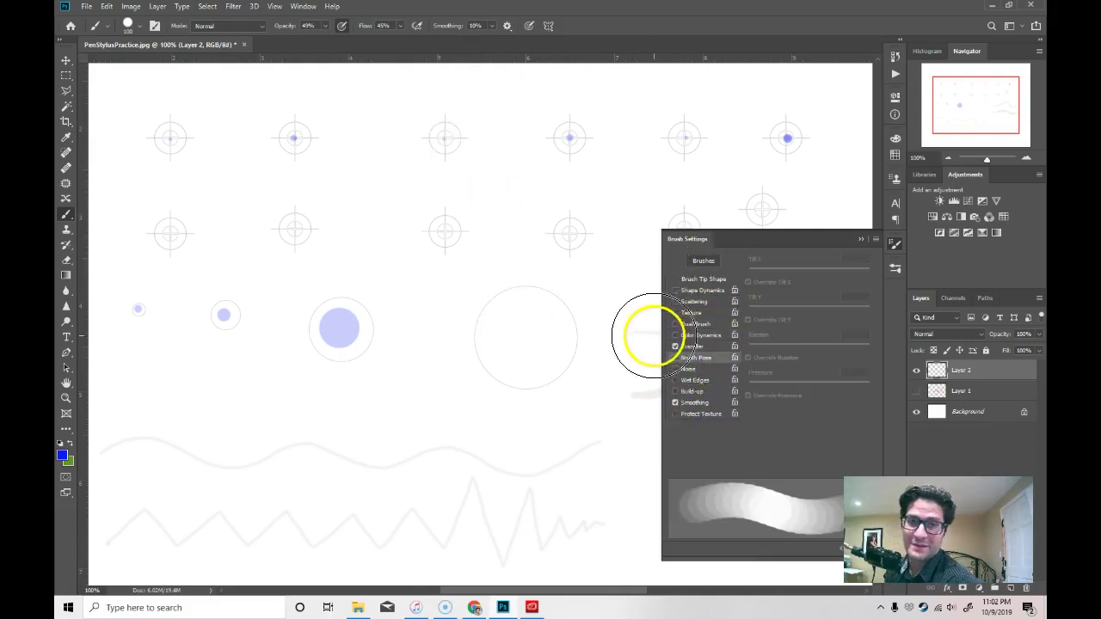
- Toggle pressure-controlled opacity off and back on, then paint a pale blue stroke from the top target
click(341, 26)
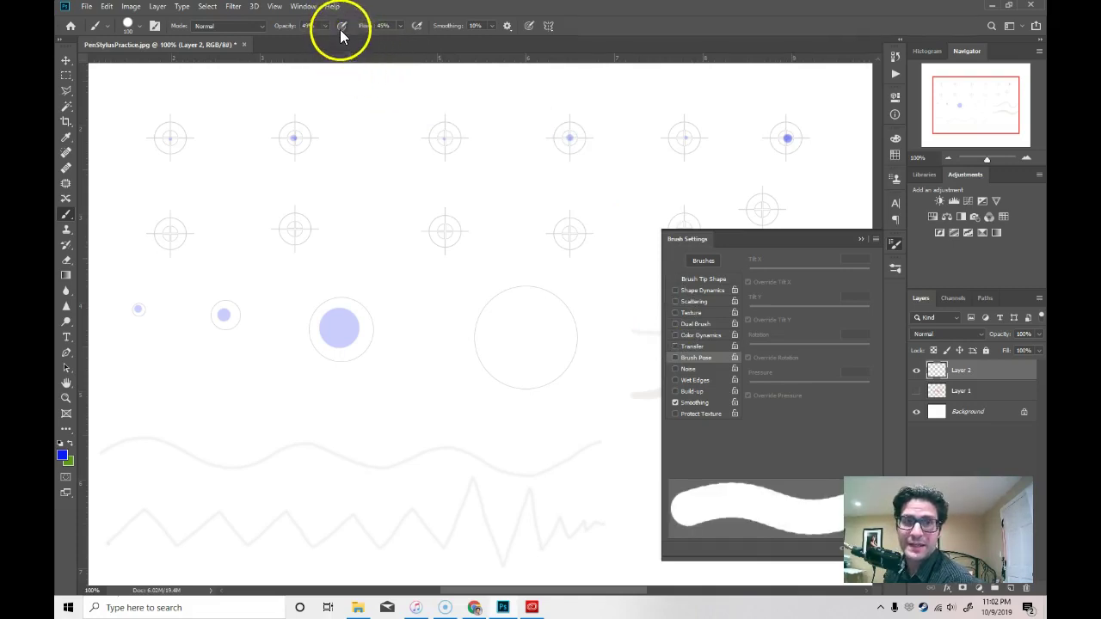
click(341, 26)
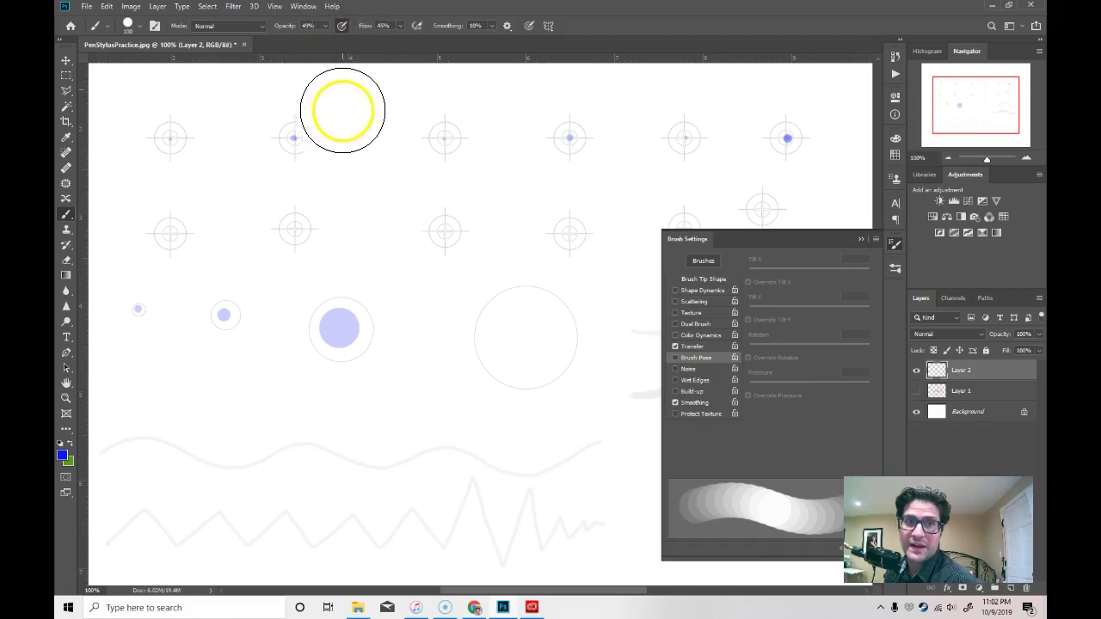
click(343, 27)
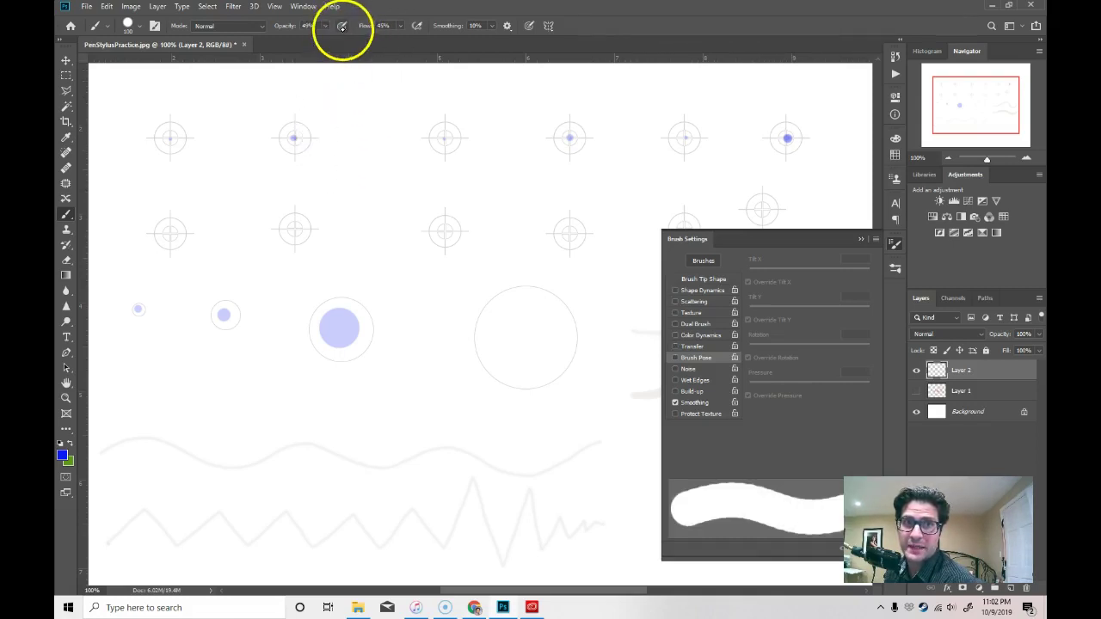
click(341, 27)
mouse_move(337, 131)
mouse_down()
mouse_move(353, 171)
mouse_move(376, 168)
mouse_move(394, 204)
mouse_move(419, 209)
mouse_move(435, 237)
mouse_move(471, 233)
mouse_move(464, 246)
mouse_move(446, 236)
mouse_move(429, 246)
mouse_move(495, 254)
mouse_move(450, 245)
mouse_move(434, 278)
mouse_move(483, 236)
mouse_move(427, 288)
mouse_up()
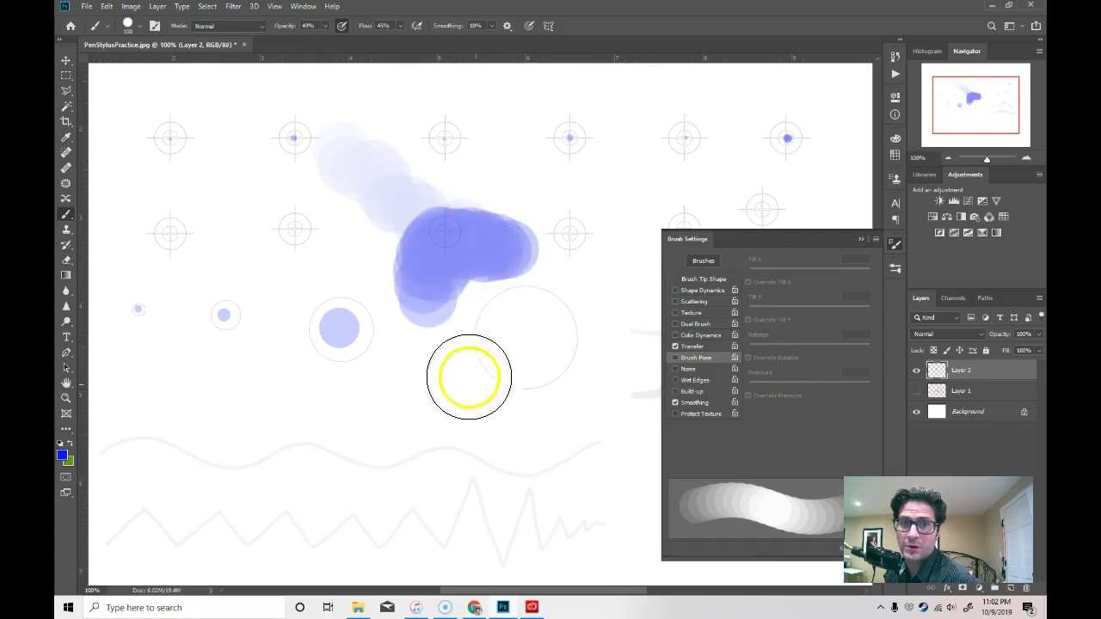
- Set Hardness to 0%, paint soft blue strokes across the top targets and beside the large circle, and adjust Flow
right_click(452, 216)
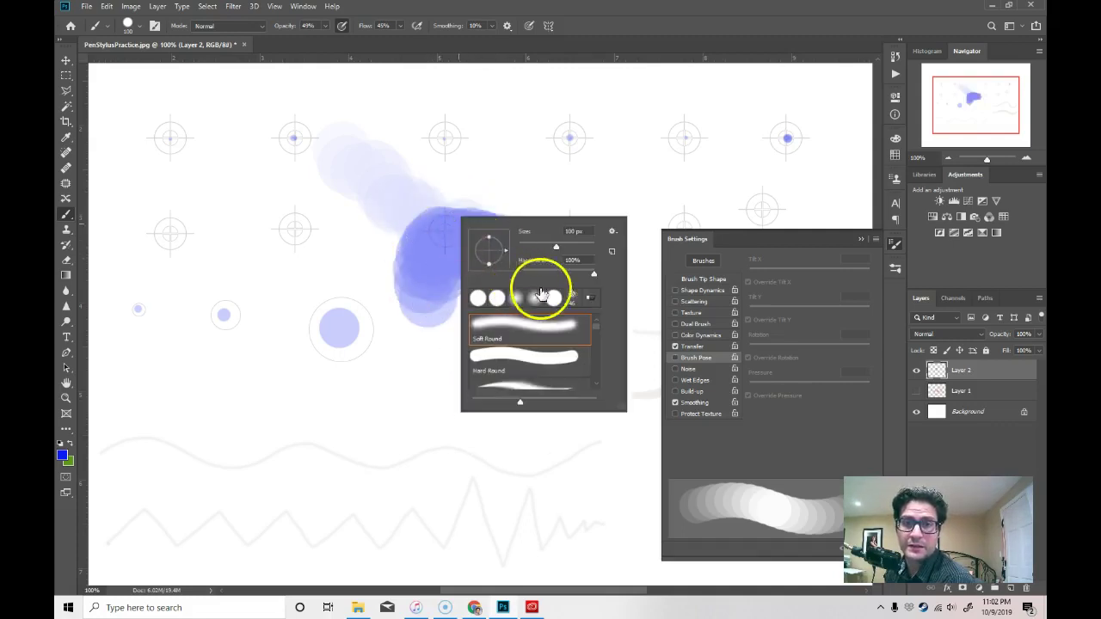
drag(545, 273, 534, 273)
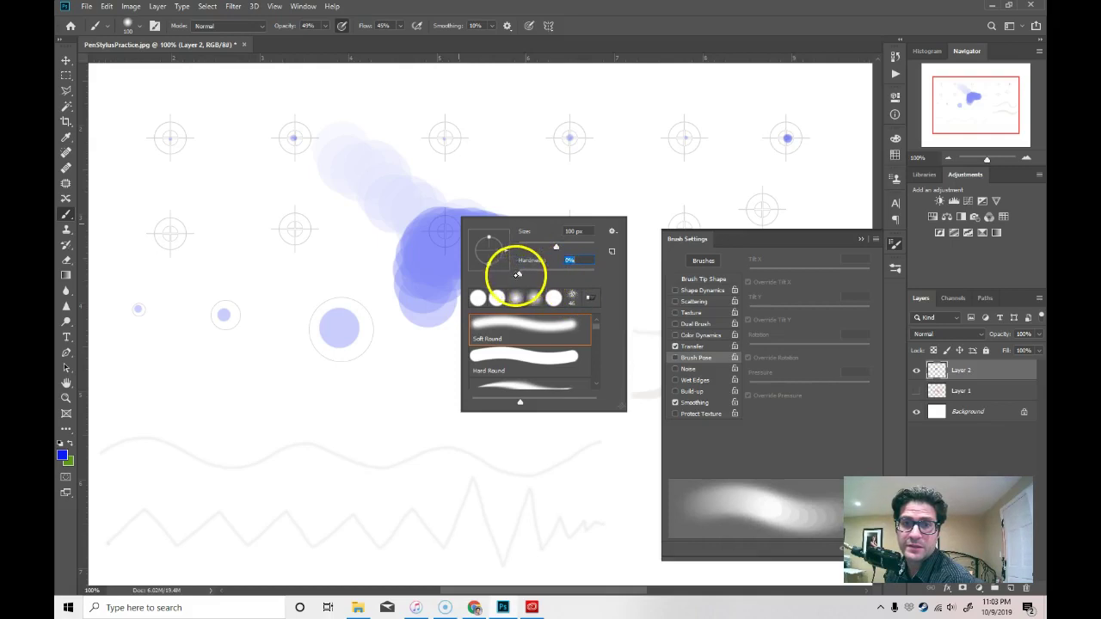
click(491, 143)
mouse_move(492, 143)
mouse_down()
mouse_move(570, 140)
mouse_move(676, 161)
mouse_move(727, 142)
mouse_move(637, 147)
mouse_up()
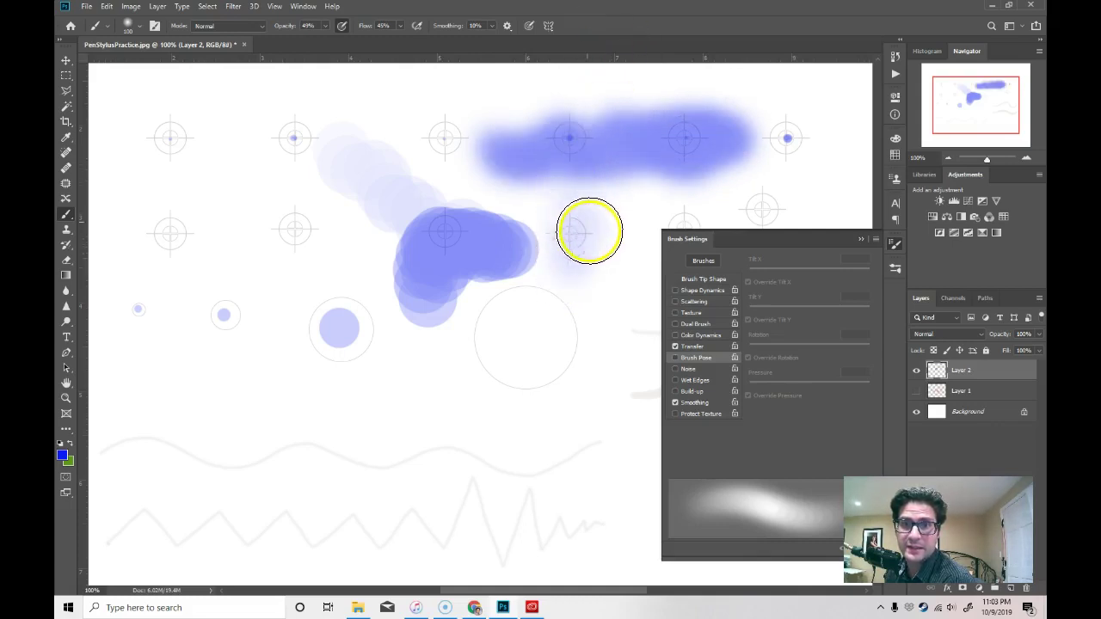
mouse_move(540, 319)
mouse_down()
mouse_move(580, 294)
mouse_move(579, 347)
mouse_move(632, 316)
mouse_move(564, 330)
mouse_move(594, 352)
mouse_up()
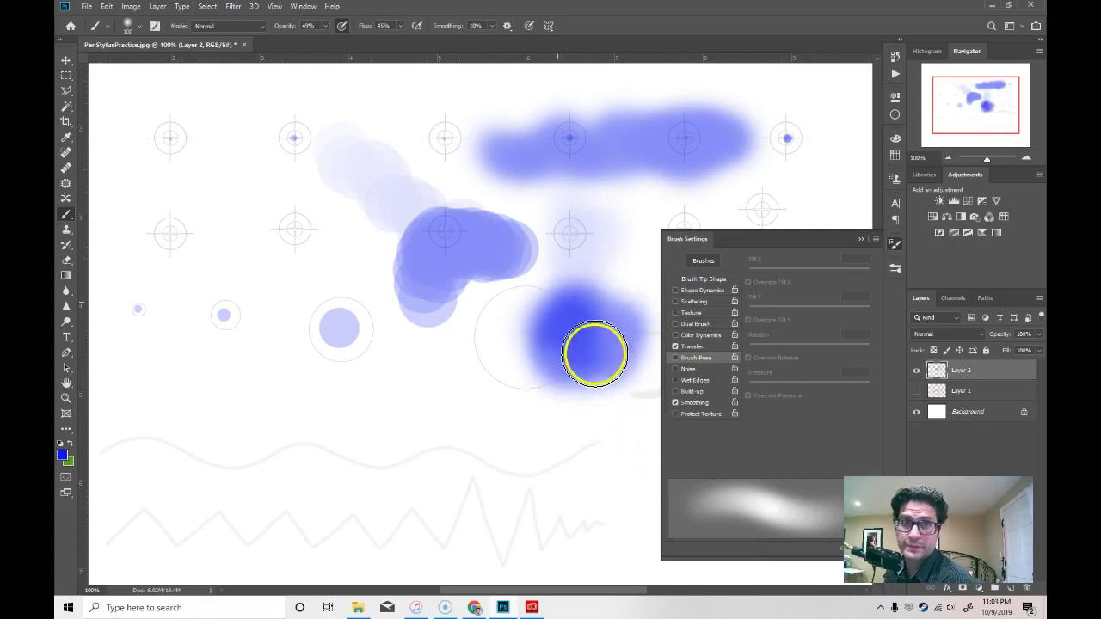
click(401, 28)
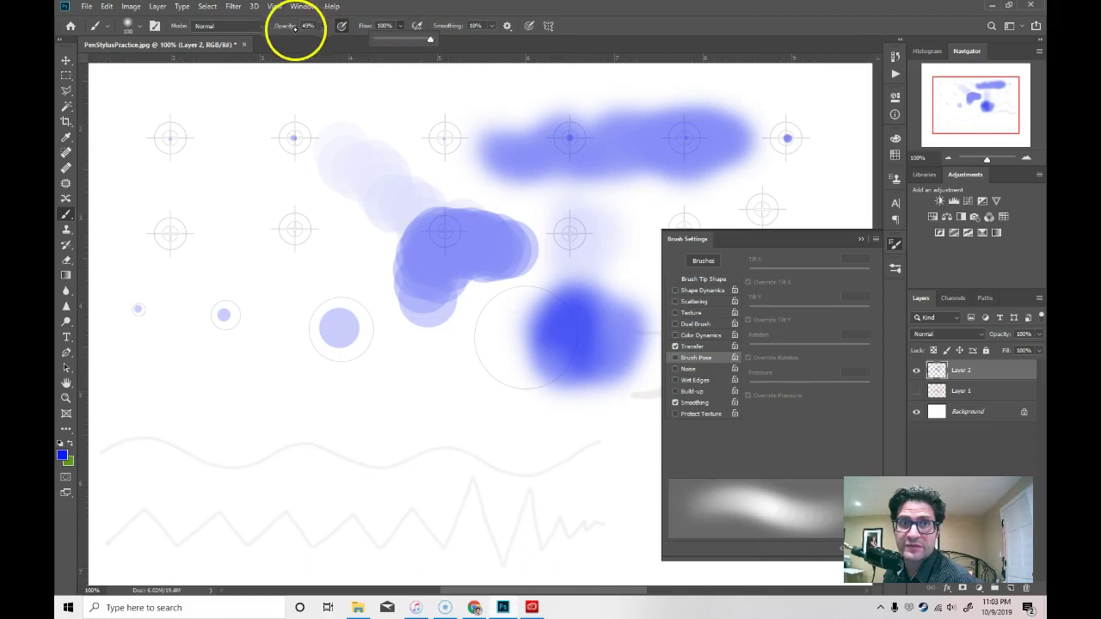
- Set opacity to 100% and paint solid blue strokes and blobs across the upper-left targets
click(325, 27)
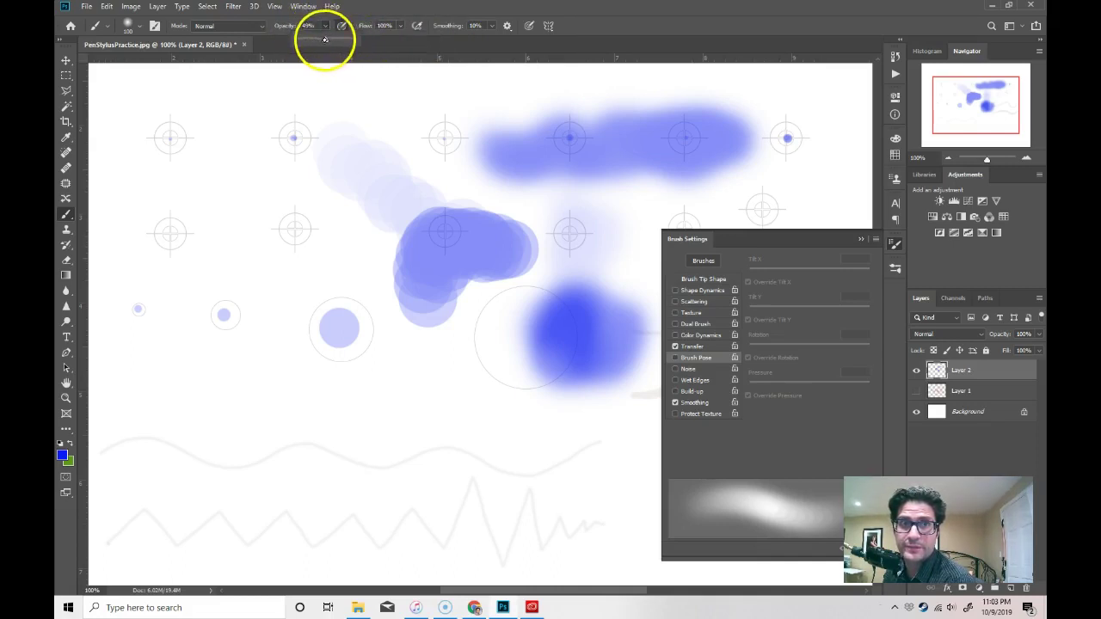
mouse_move(295, 152)
mouse_down()
mouse_move(295, 135)
mouse_move(305, 180)
mouse_move(311, 166)
mouse_move(326, 185)
mouse_move(312, 239)
mouse_move(350, 229)
mouse_move(445, 121)
mouse_move(482, 174)
mouse_move(582, 138)
mouse_move(642, 164)
mouse_up()
mouse_move(158, 118)
mouse_down()
mouse_move(163, 144)
mouse_move(189, 107)
mouse_move(180, 163)
mouse_up()
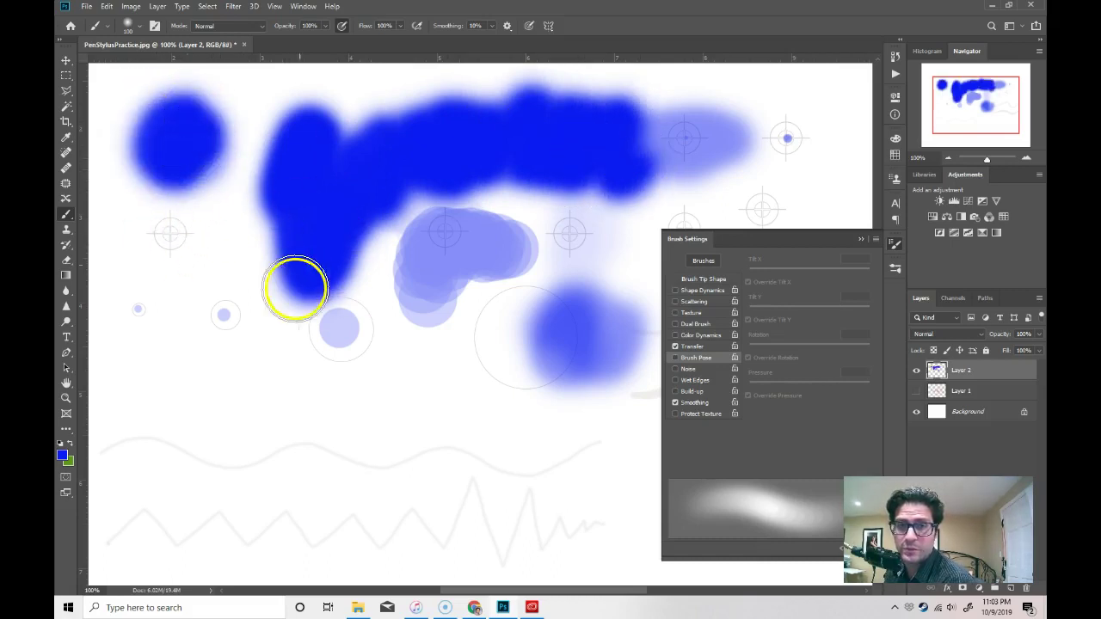
mouse_move(162, 229)
mouse_down()
mouse_move(188, 252)
mouse_move(221, 257)
mouse_move(153, 241)
mouse_move(167, 256)
mouse_move(208, 252)
mouse_move(152, 263)
mouse_move(191, 224)
mouse_move(211, 246)
mouse_move(161, 262)
mouse_move(208, 230)
mouse_move(167, 231)
mouse_move(181, 280)
mouse_move(157, 225)
mouse_move(212, 247)
mouse_move(176, 219)
mouse_move(193, 255)
mouse_move(205, 245)
mouse_move(199, 261)
mouse_move(244, 197)
mouse_move(301, 266)
mouse_up()
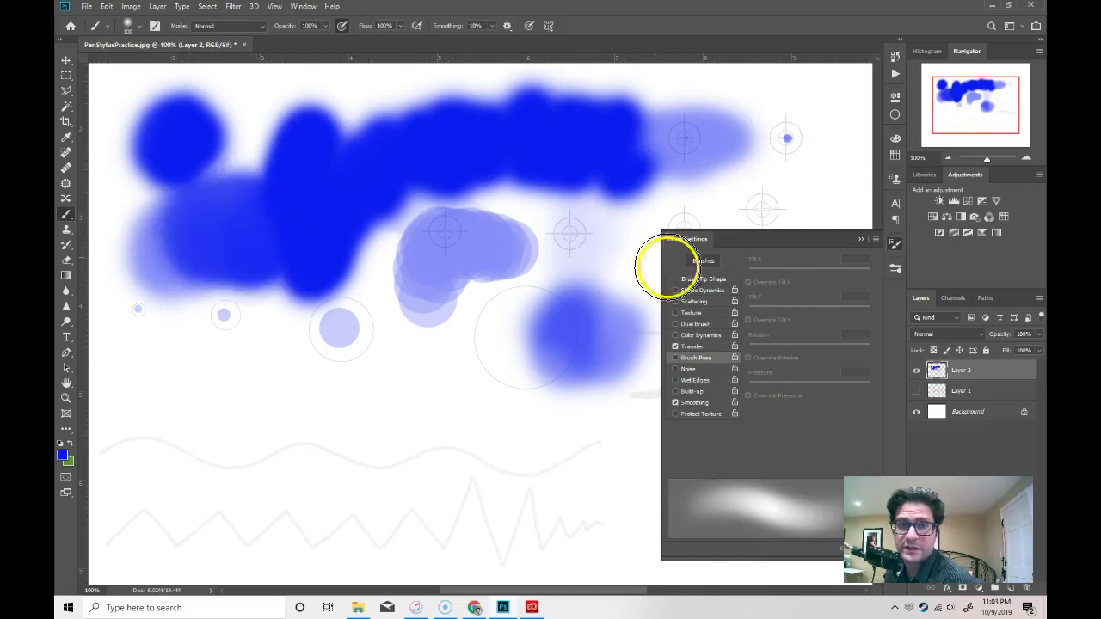
- Collapse Brush Settings, turn off visibility for Layers 1 and 2, and create Layer 3
click(863, 239)
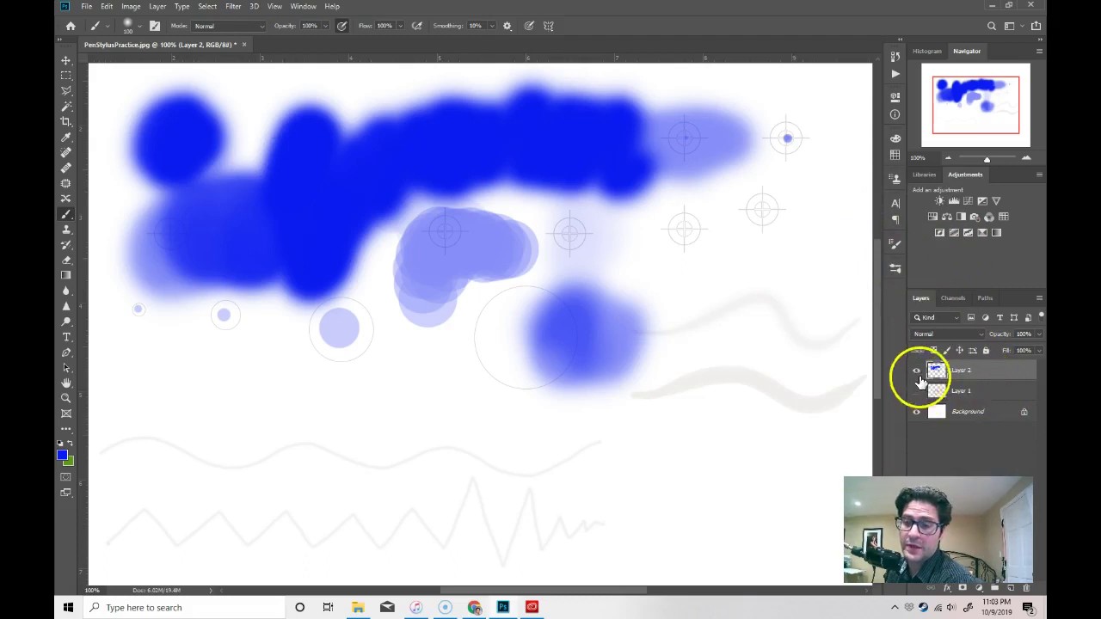
click(917, 370)
click(917, 371)
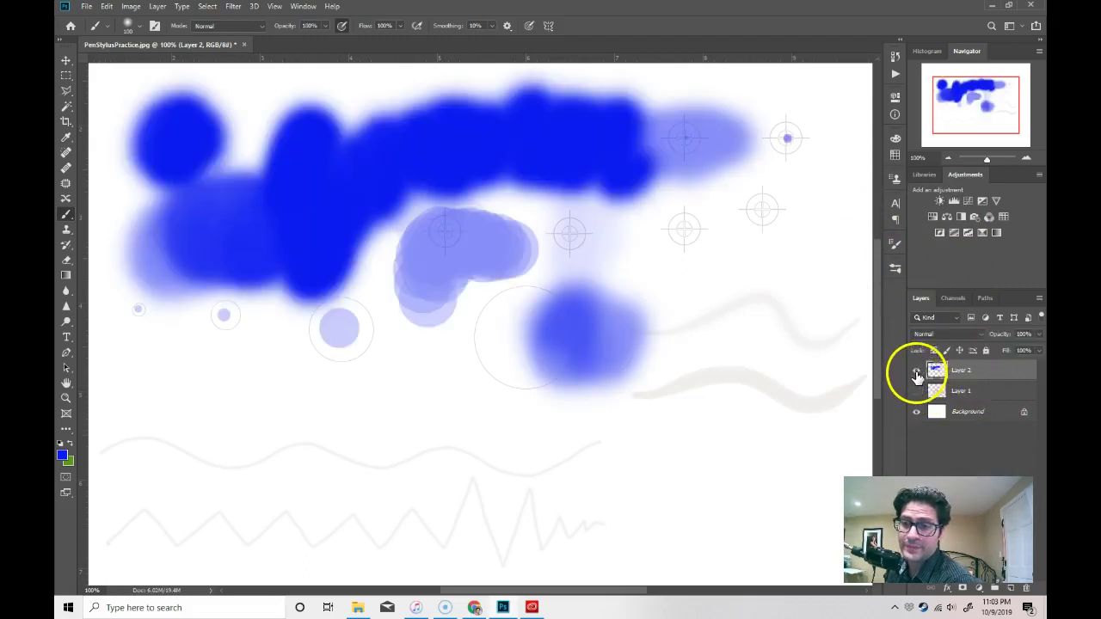
click(917, 371)
click(917, 392)
click(917, 371)
click(917, 393)
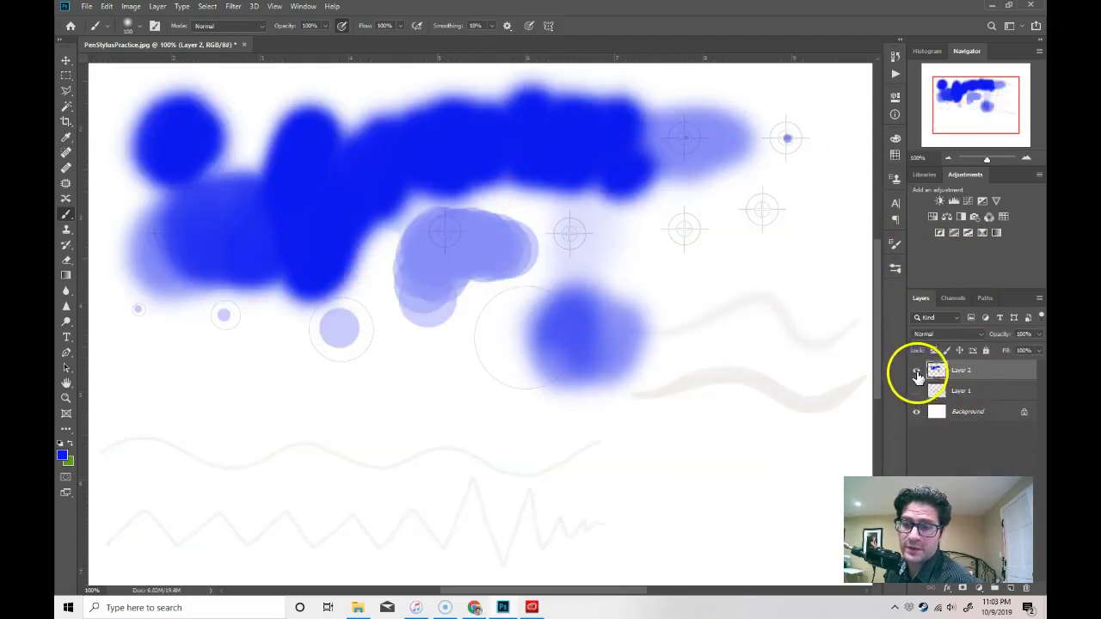
click(917, 370)
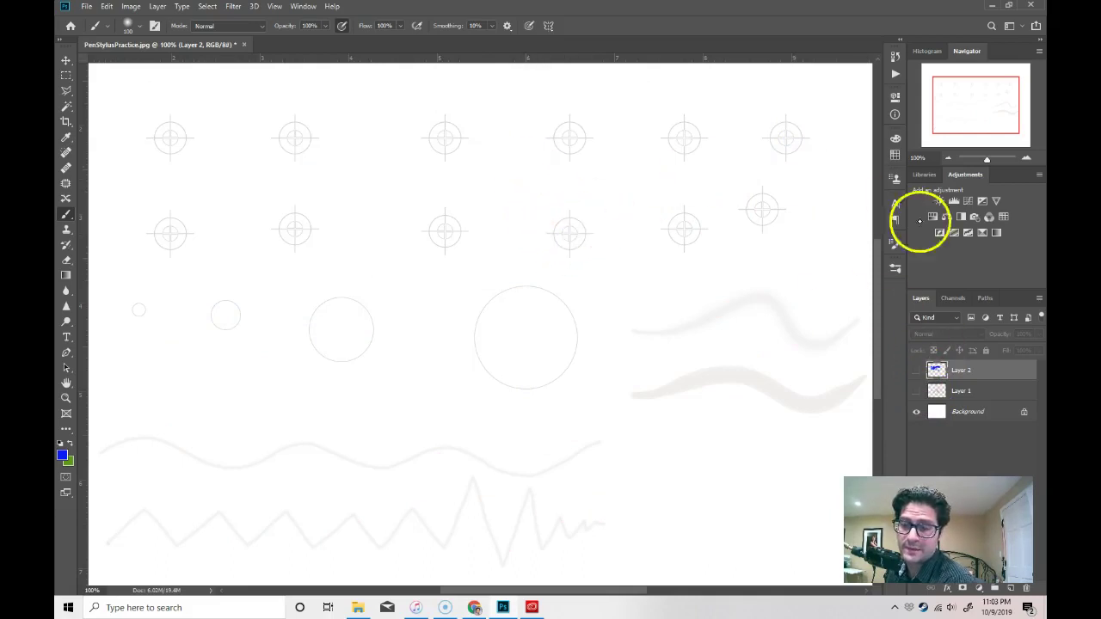
click(1010, 589)
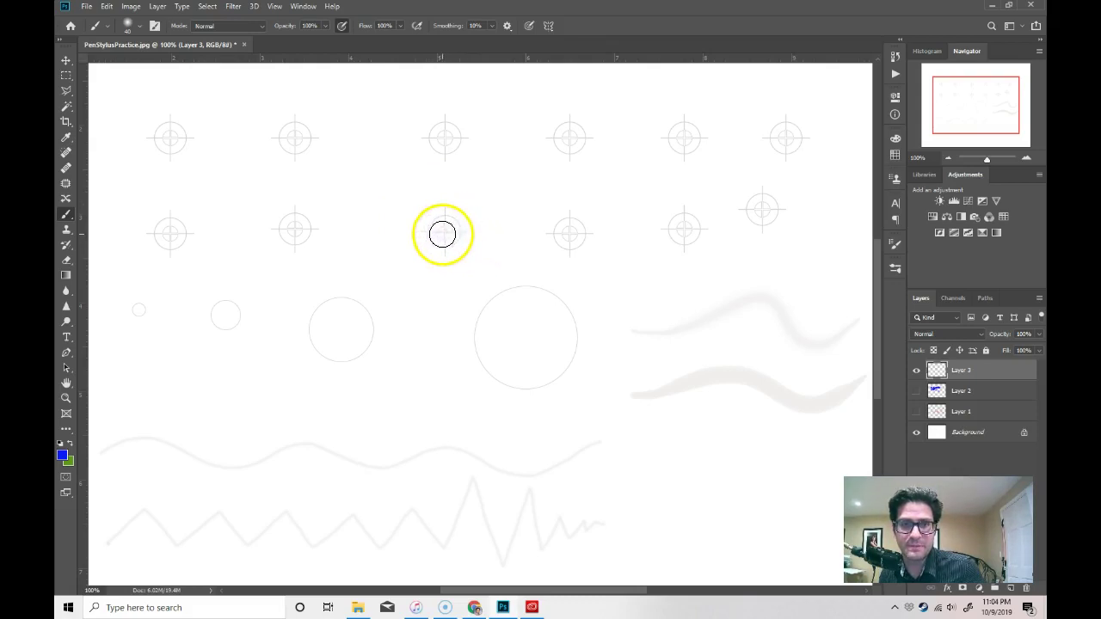
- Dab blue dots on the five targets with the soft brush
click(445, 232)
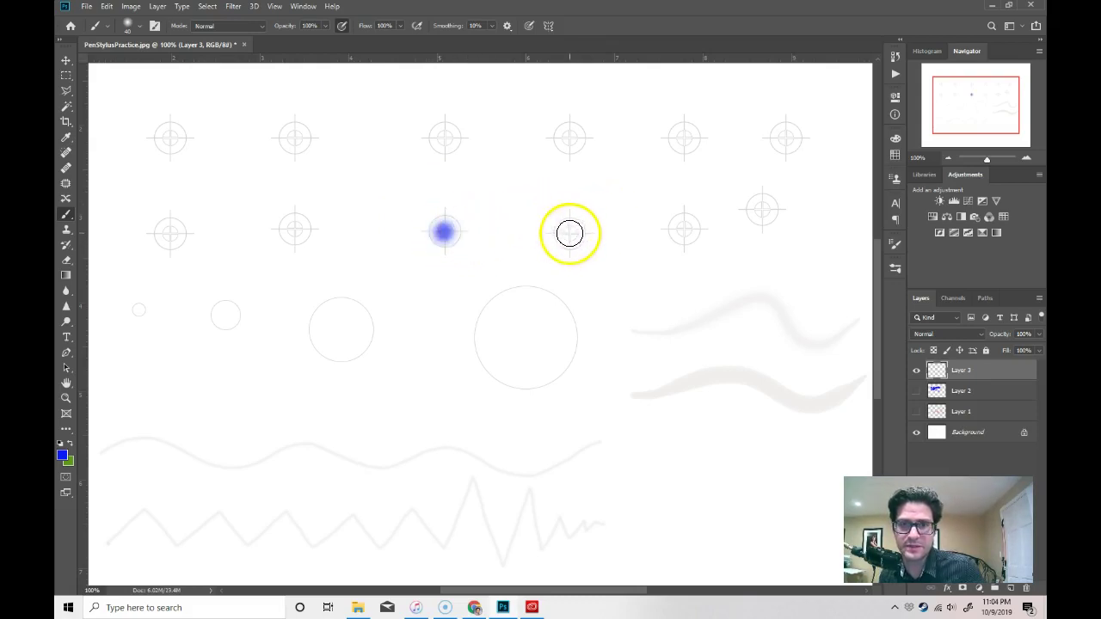
click(572, 234)
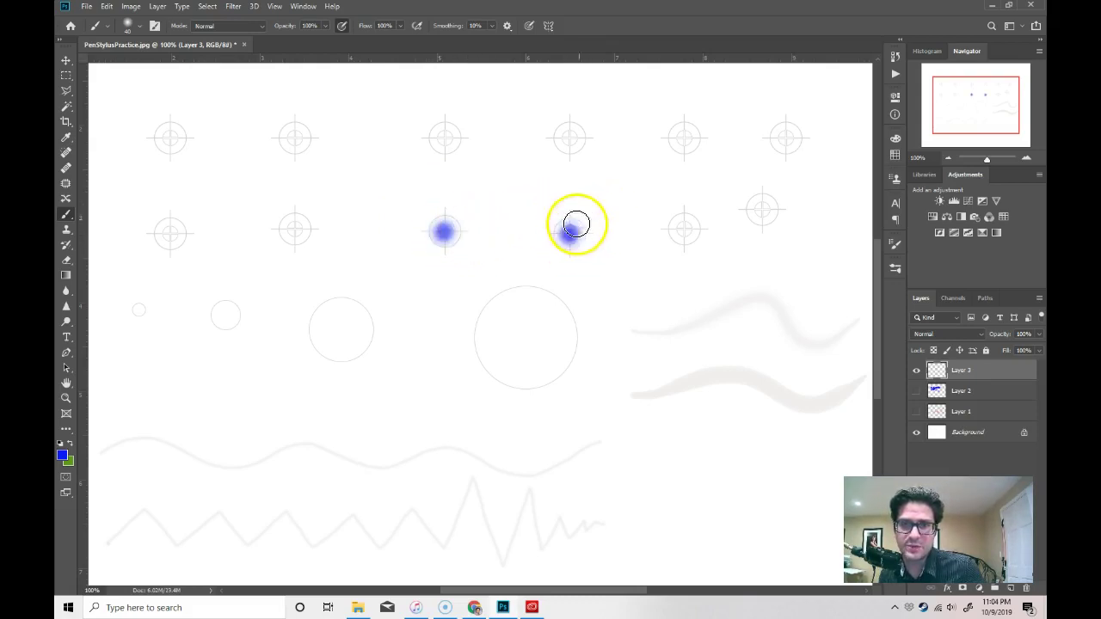
click(684, 226)
click(766, 204)
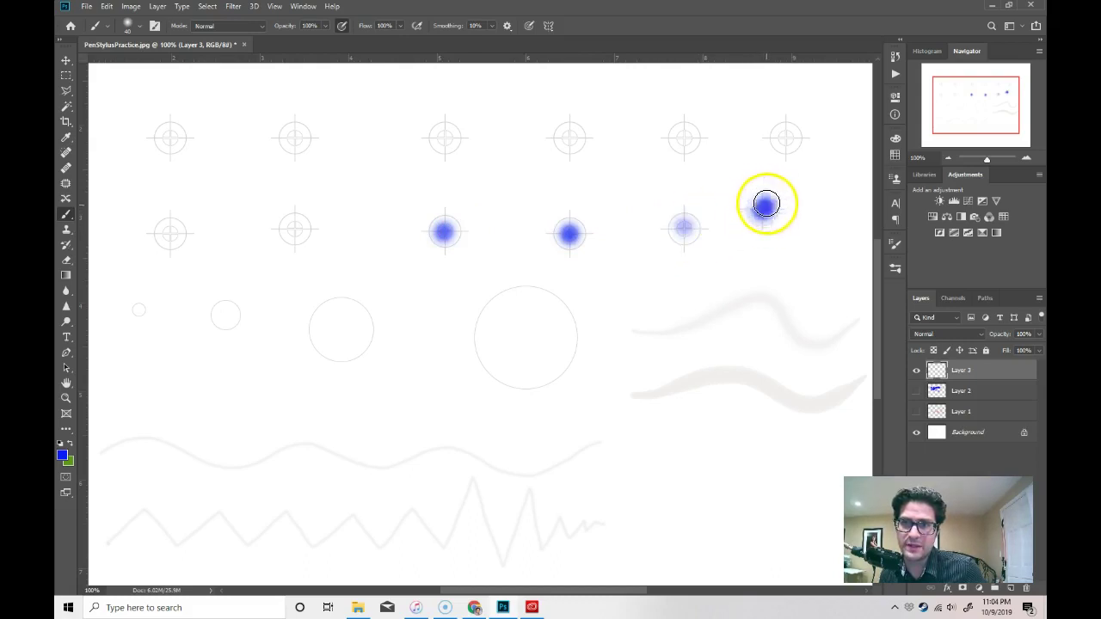
click(684, 139)
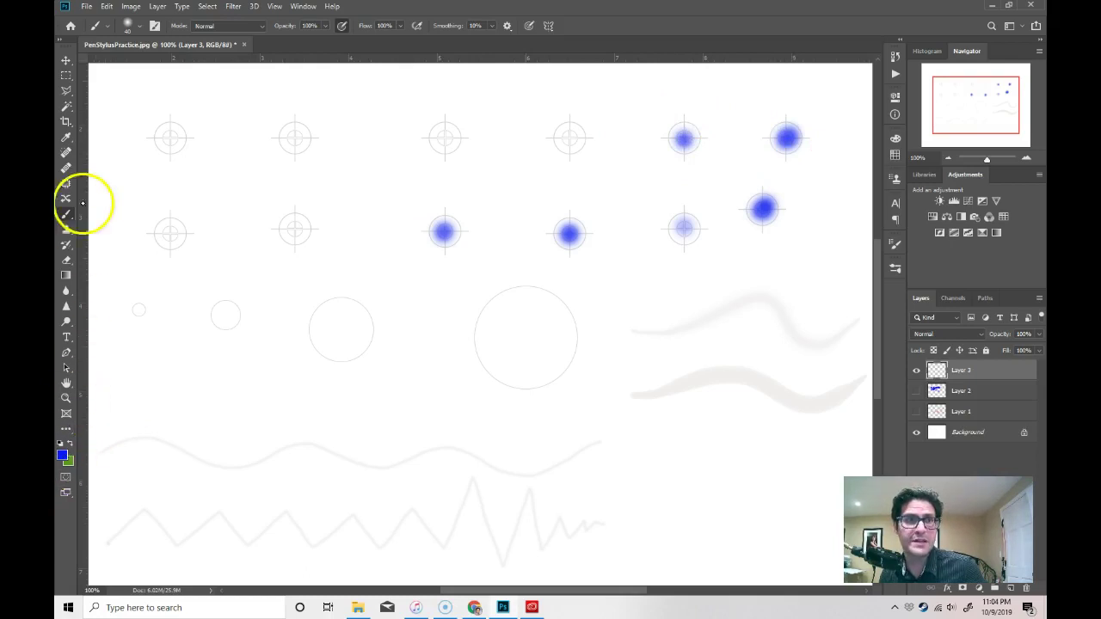
- Switch the brush to the Spatter 14 pixels preset
click(109, 30)
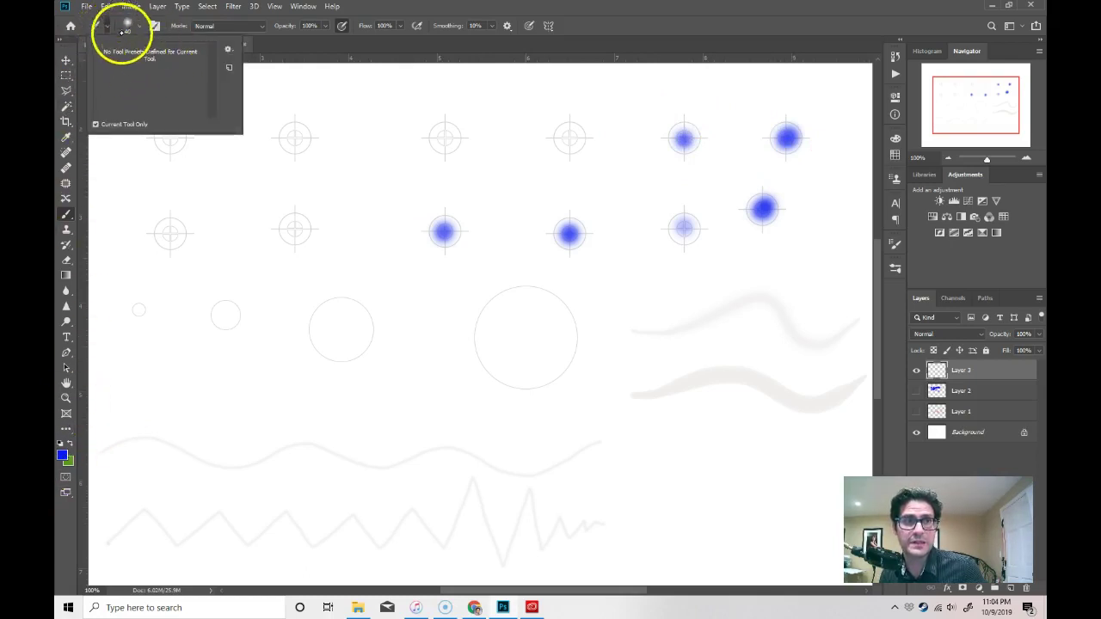
click(142, 28)
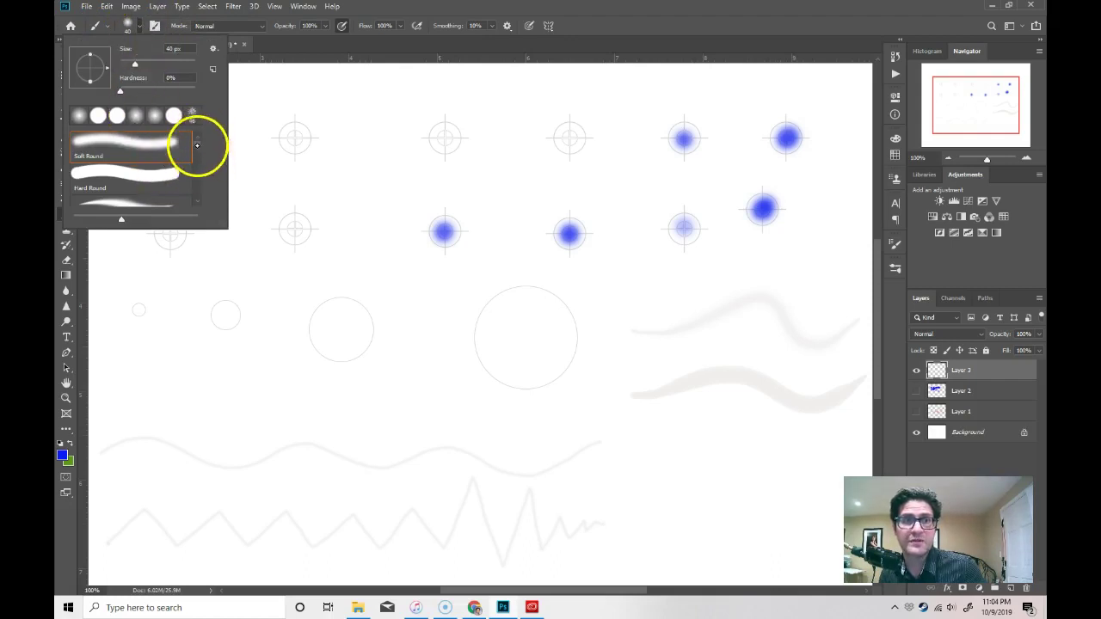
scroll(197, 146, down, 5)
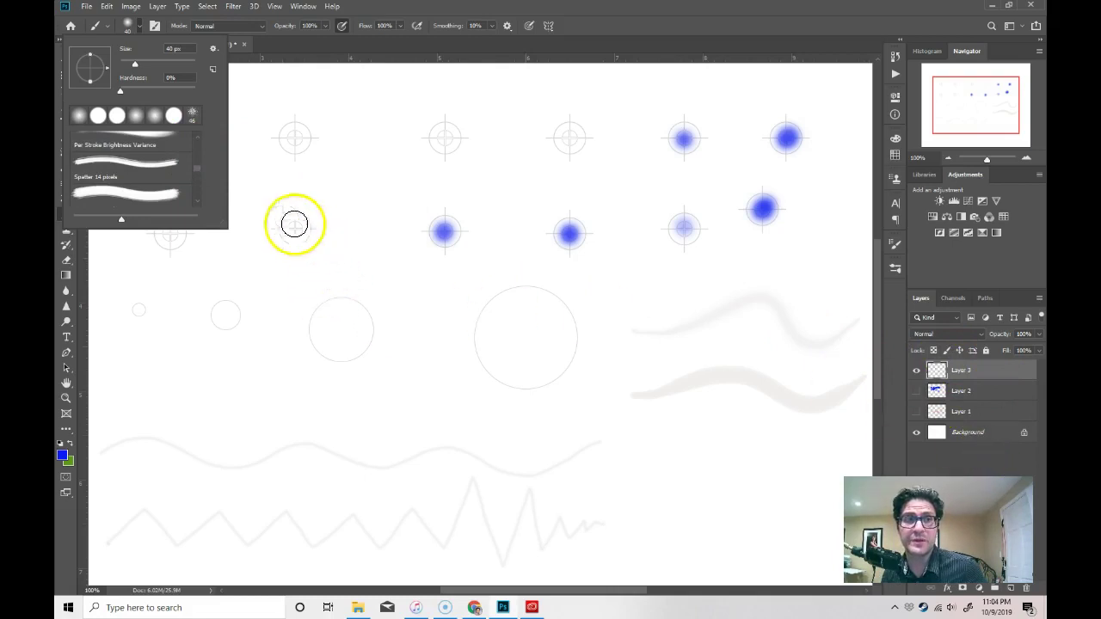
click(182, 169)
- With the spatter brush, draw a 6, a spiral in the large circle, and trace both grey waves
click(308, 200)
mouse_move(308, 196)
mouse_down()
mouse_move(317, 351)
mouse_move(319, 337)
mouse_up()
drag(341, 203, 322, 339)
mouse_move(358, 234)
mouse_down()
mouse_move(355, 356)
mouse_move(312, 344)
mouse_move(377, 316)
mouse_up()
mouse_move(553, 299)
mouse_down()
mouse_move(552, 376)
mouse_move(493, 293)
mouse_move(529, 287)
mouse_move(532, 382)
mouse_move(502, 294)
mouse_move(510, 382)
mouse_move(523, 291)
mouse_move(524, 371)
mouse_move(500, 318)
mouse_move(519, 310)
mouse_move(564, 343)
mouse_move(505, 371)
mouse_move(519, 343)
mouse_up()
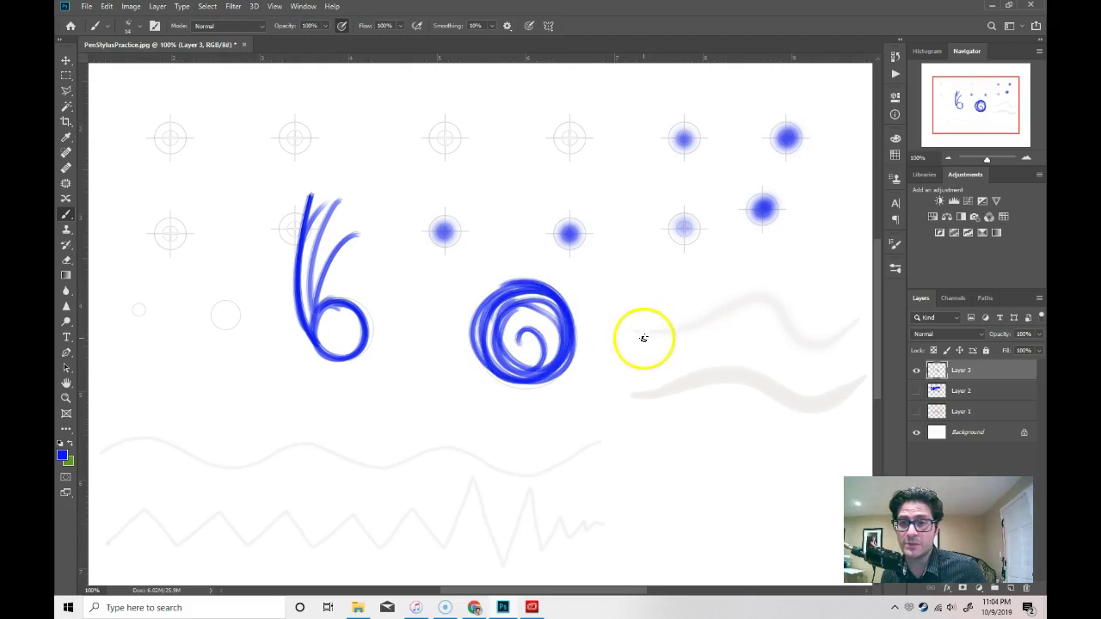
mouse_move(644, 338)
mouse_down()
mouse_move(762, 290)
mouse_move(858, 297)
mouse_up()
mouse_move(657, 387)
mouse_down()
mouse_move(863, 369)
mouse_move(772, 393)
mouse_move(655, 402)
mouse_move(730, 374)
mouse_move(767, 397)
mouse_up()
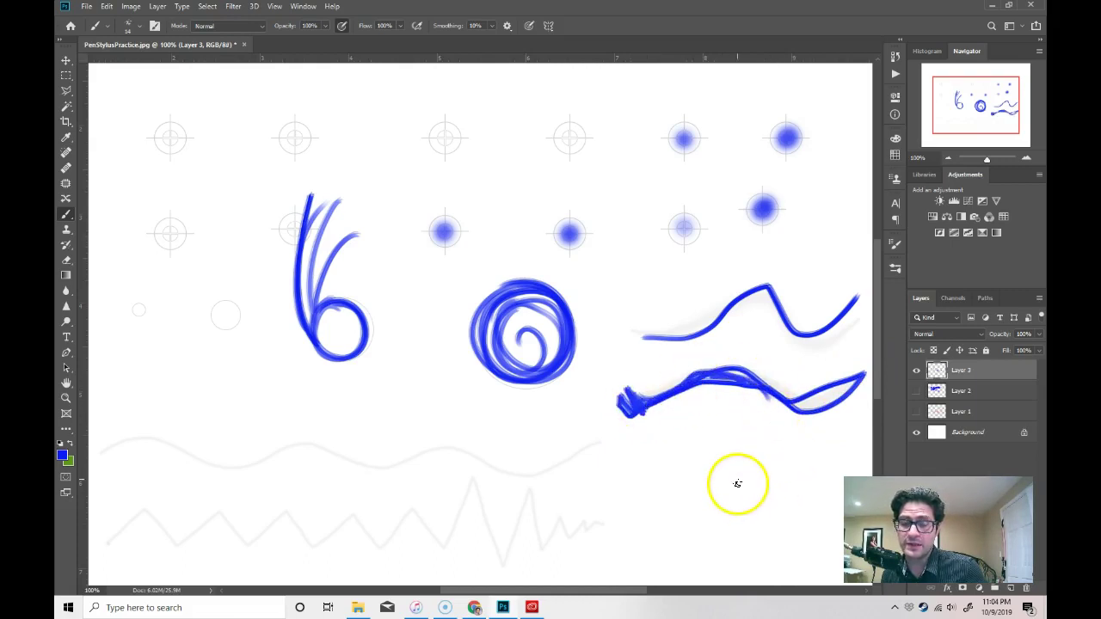